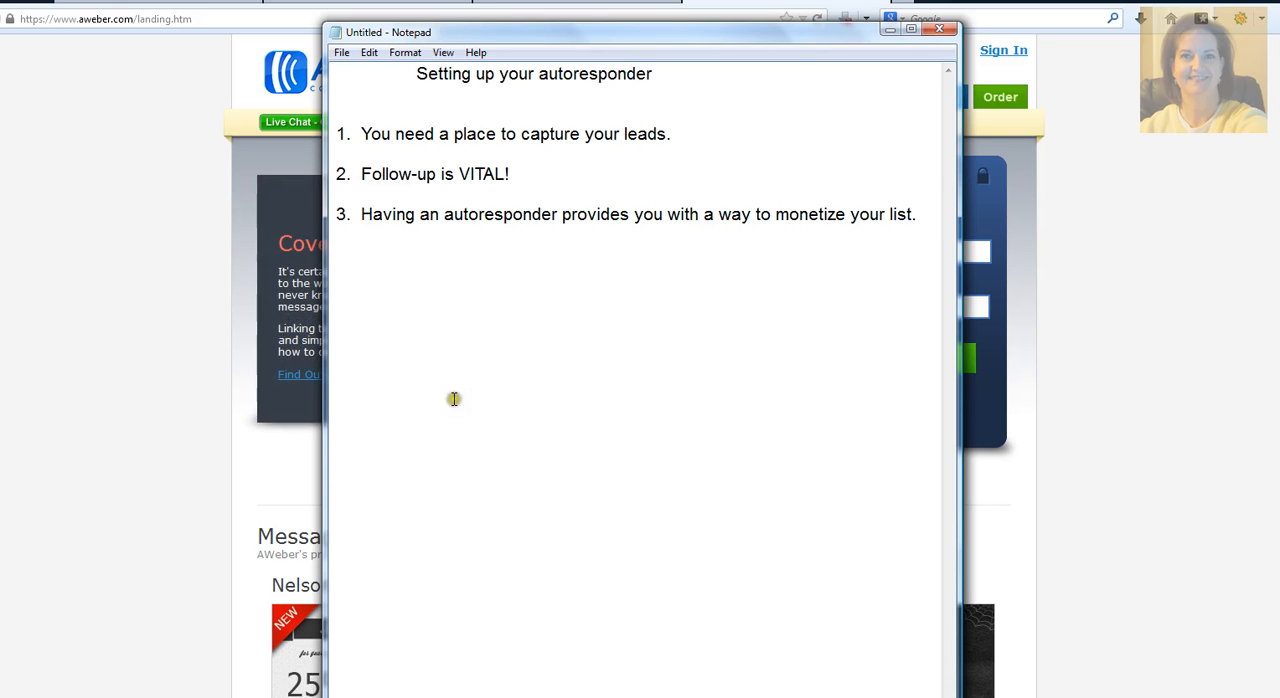
Step: Close the Notepad notes about setting up an autoresponder without saving them
{"action": "left_click", "coordinate": [939, 29]}
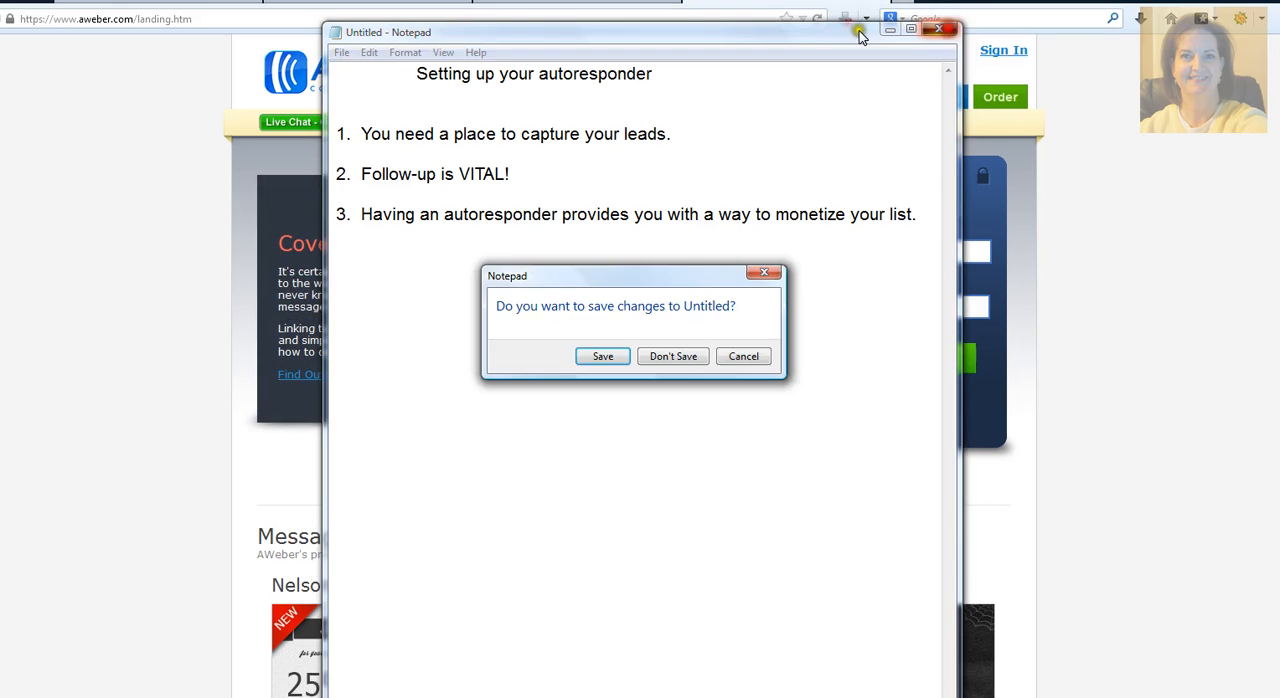
{"action": "left_click", "coordinate": [648, 357]}
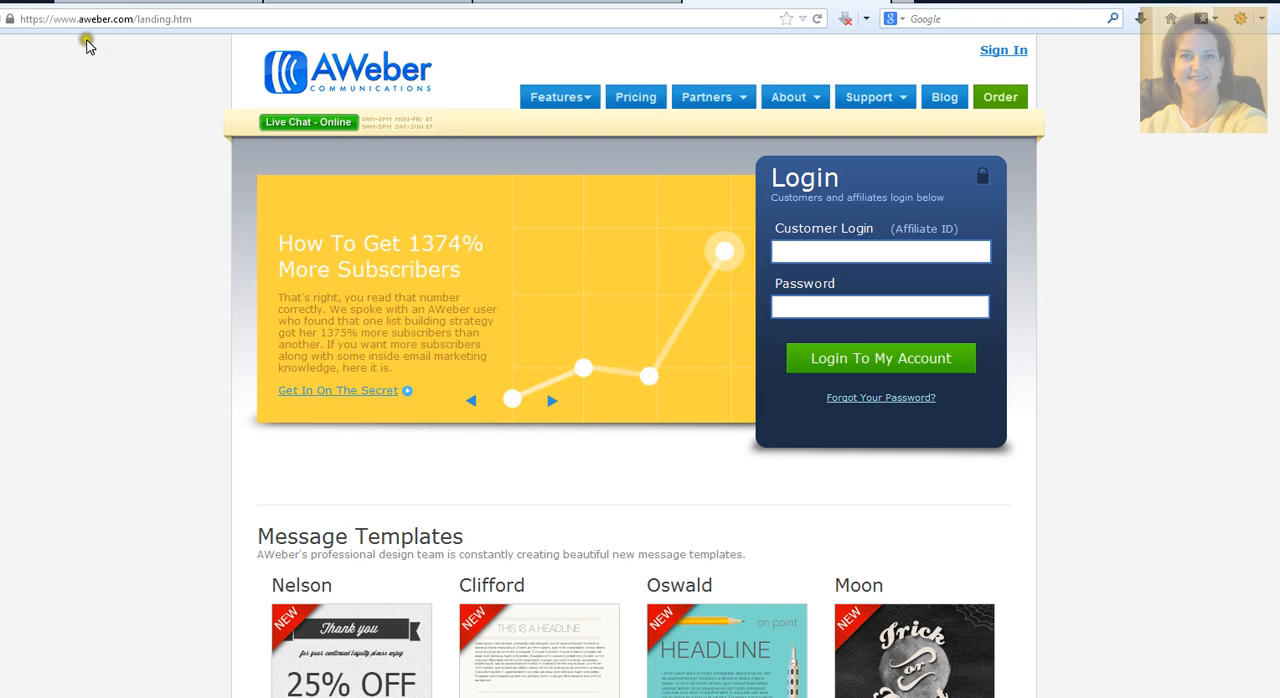
Step: Log in to the AWeber account with the remembered customer login name
{"action": "left_click", "coordinate": [818, 210]}
{"action": "left_click", "coordinate": [960, 139]}
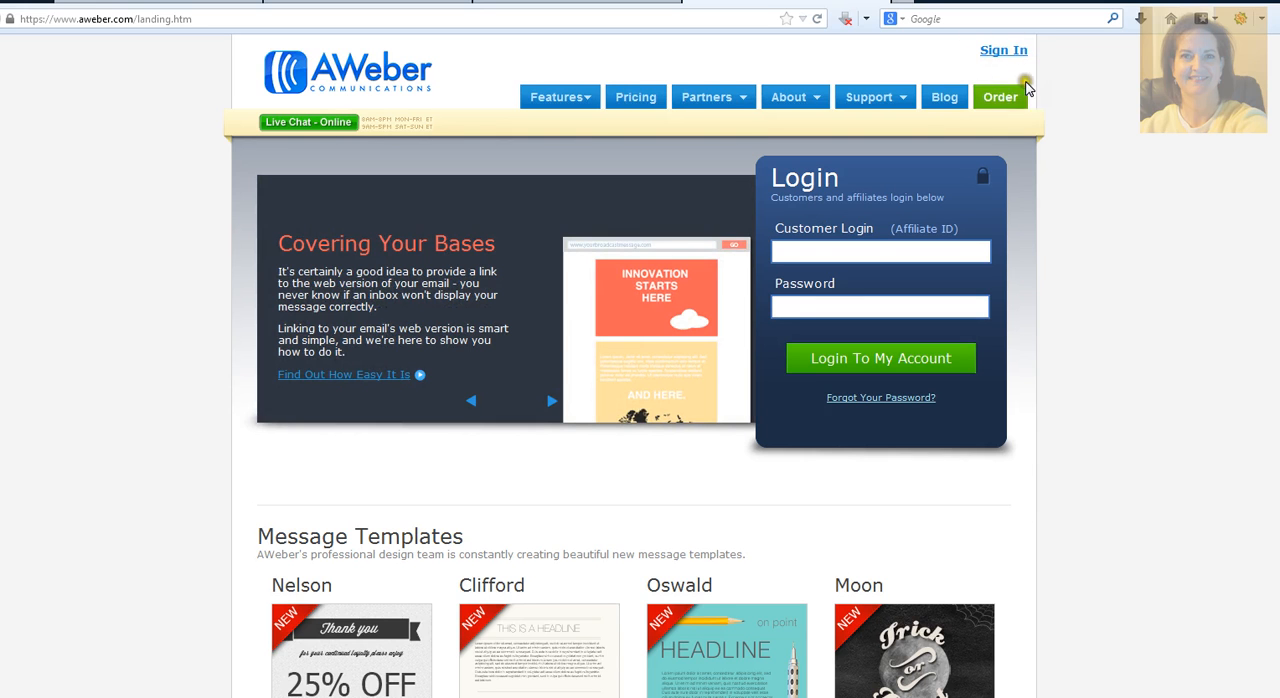
{"action": "left_click", "coordinate": [860, 250]}
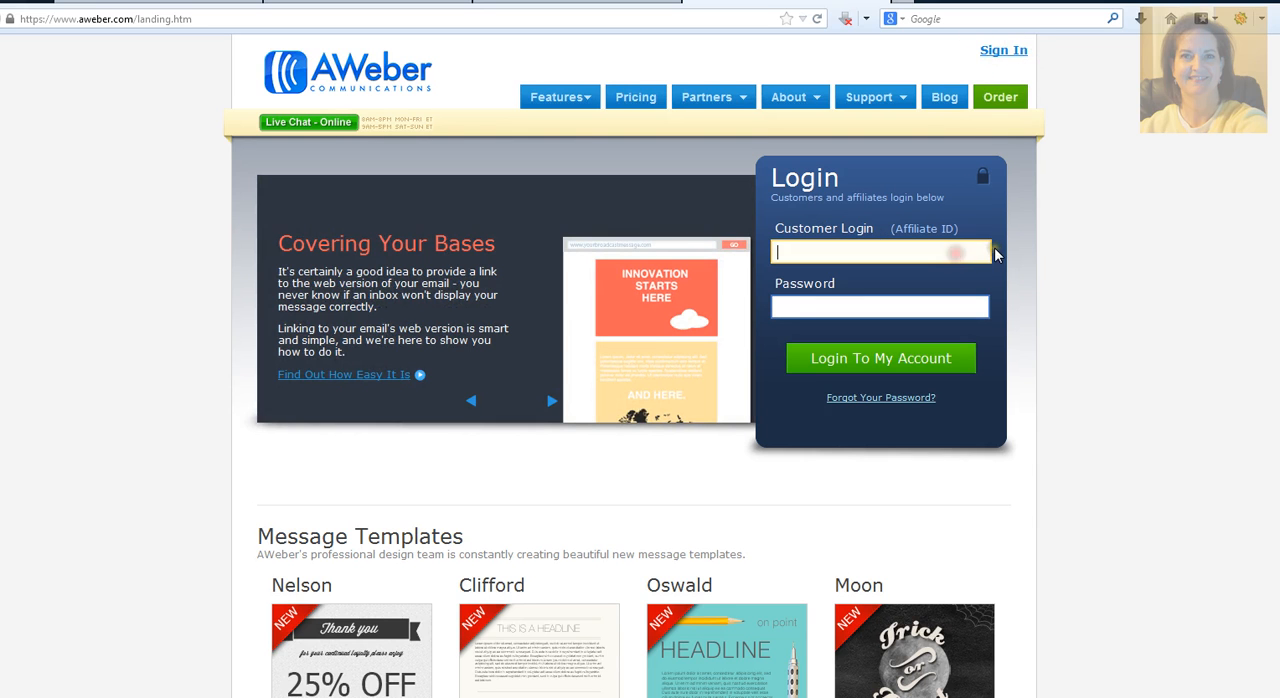
{"action": "type", "text": "p"}
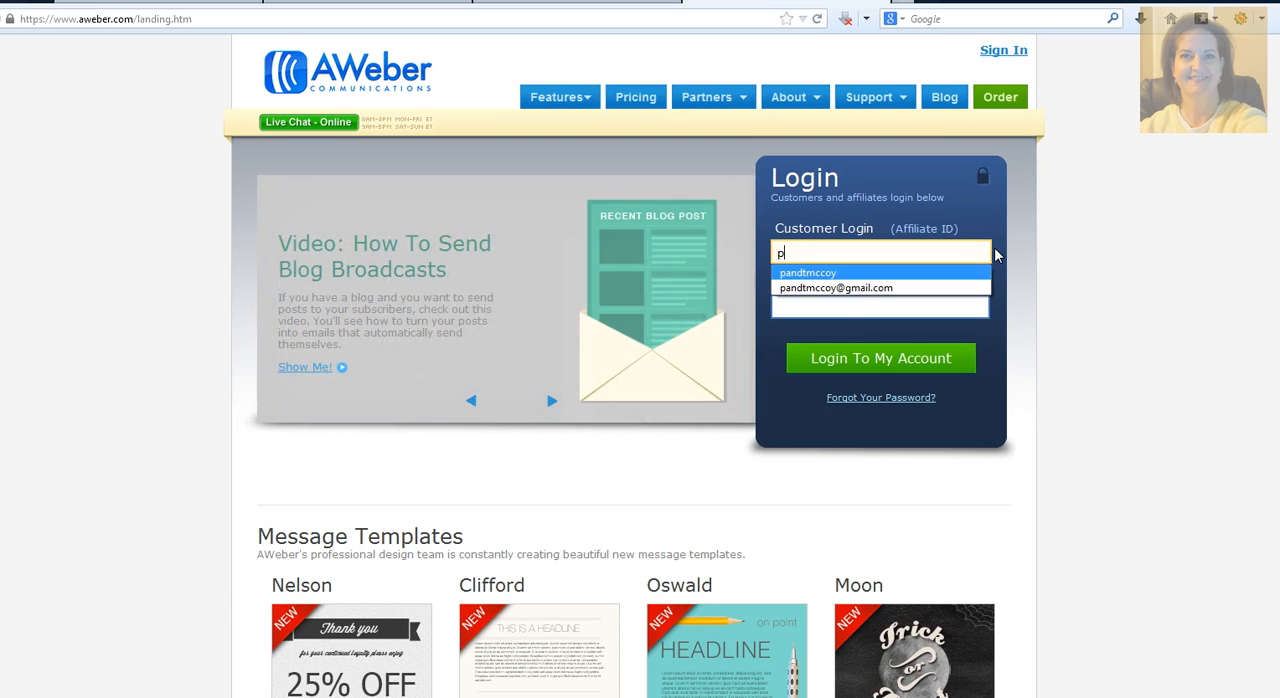
{"action": "key", "text": "Return"}
{"action": "key", "text": "Return"}
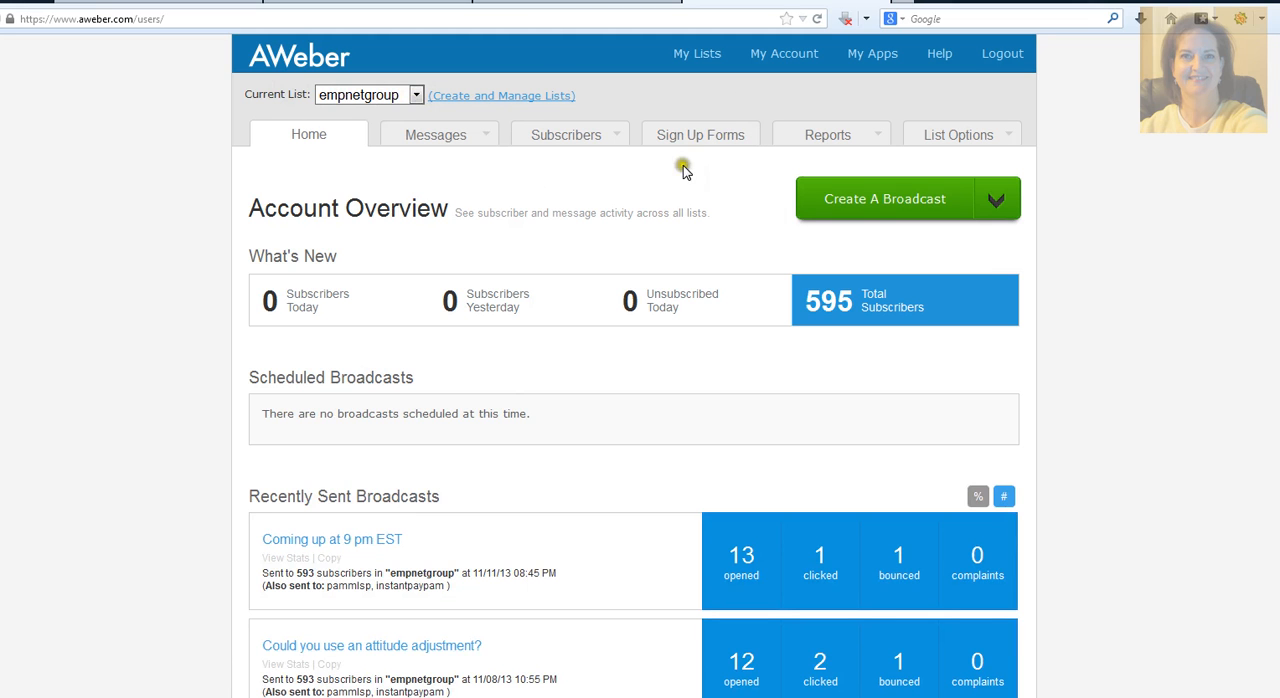
Step: Go to the management page for lists and start creating a new list
{"action": "left_click", "coordinate": [502, 97]}
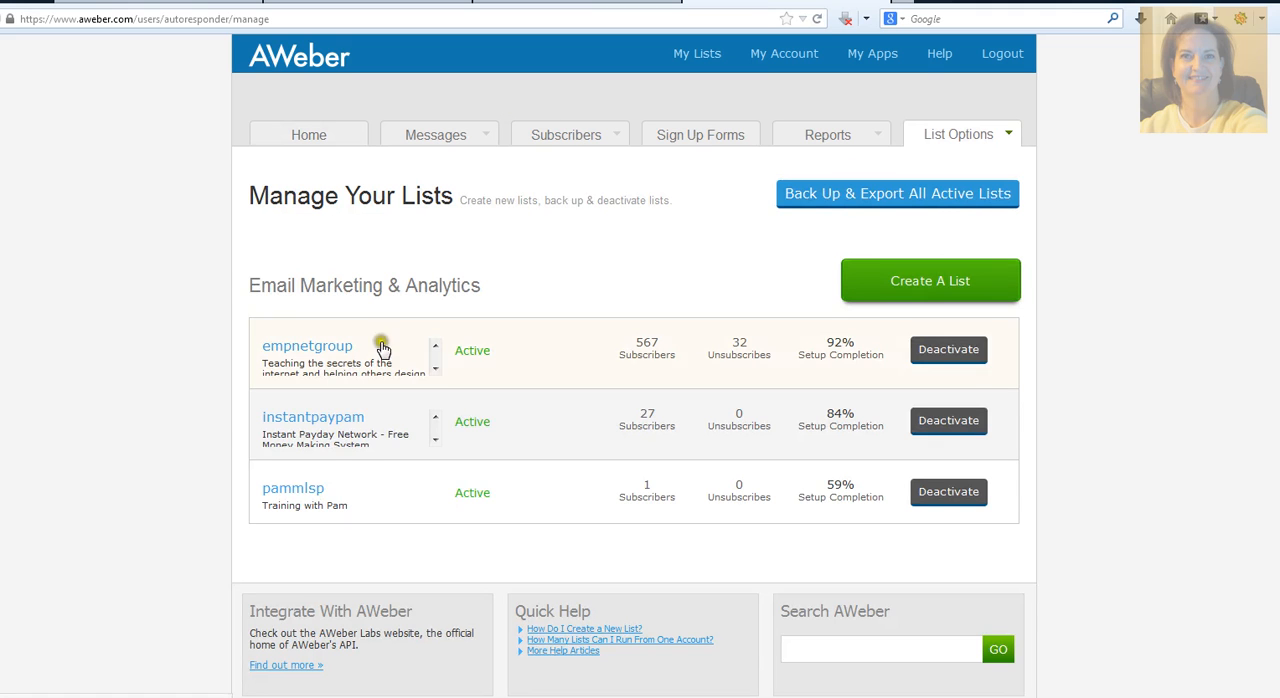
{"action": "left_click", "coordinate": [922, 284]}
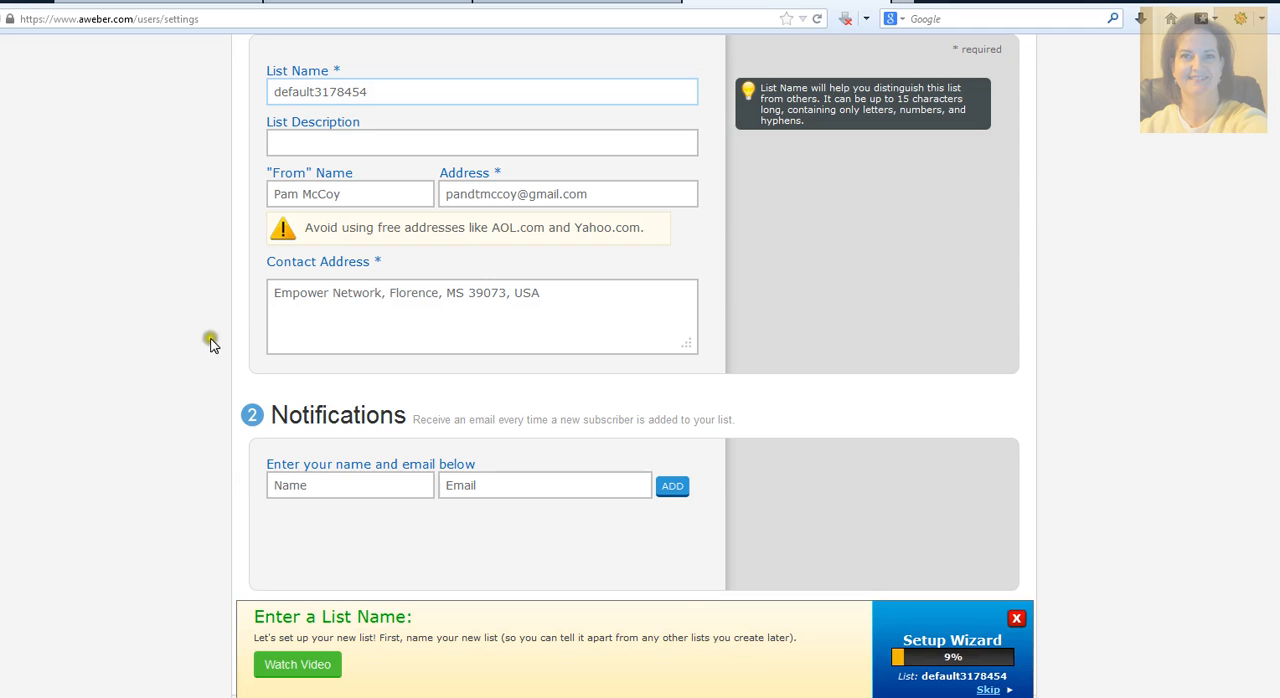
{"action": "scroll", "coordinate": [210, 343], "scroll_direction": "up", "scroll_amount": 3}
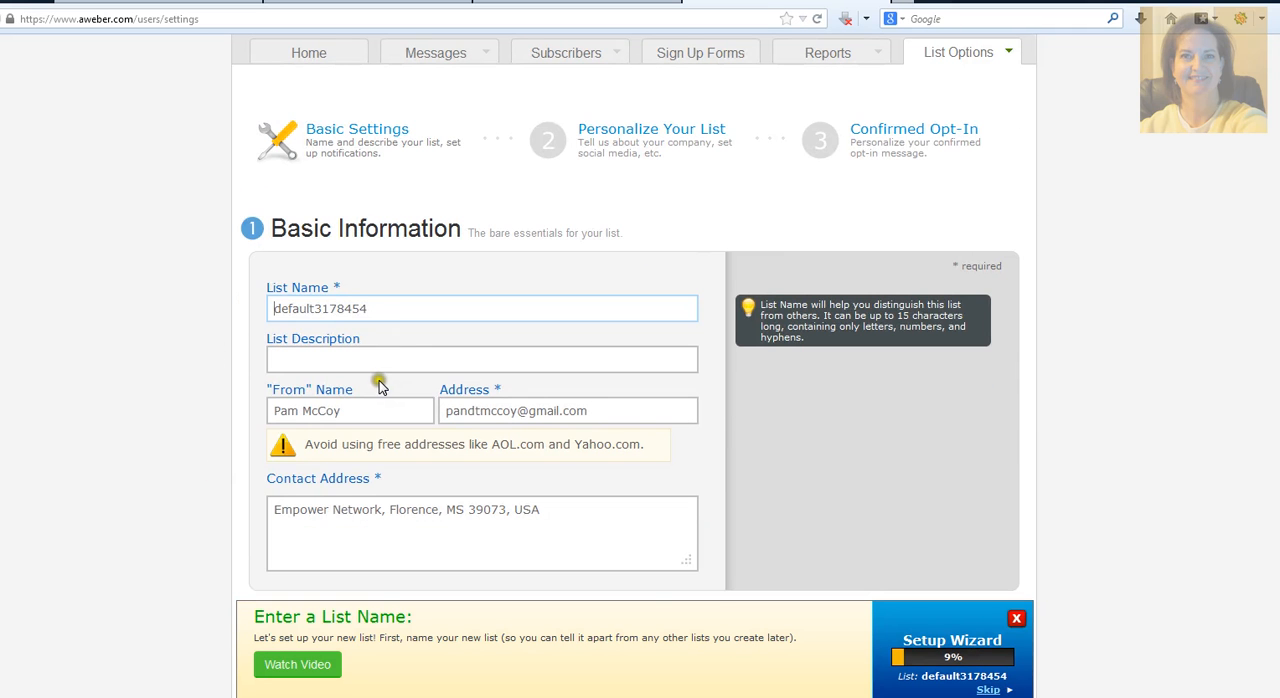
Step: Replace the default list name with mytest, then choose the suggested alternative mytest6
{"action": "left_click_drag", "start_coordinate": [368, 308], "coordinate": [182, 308]}
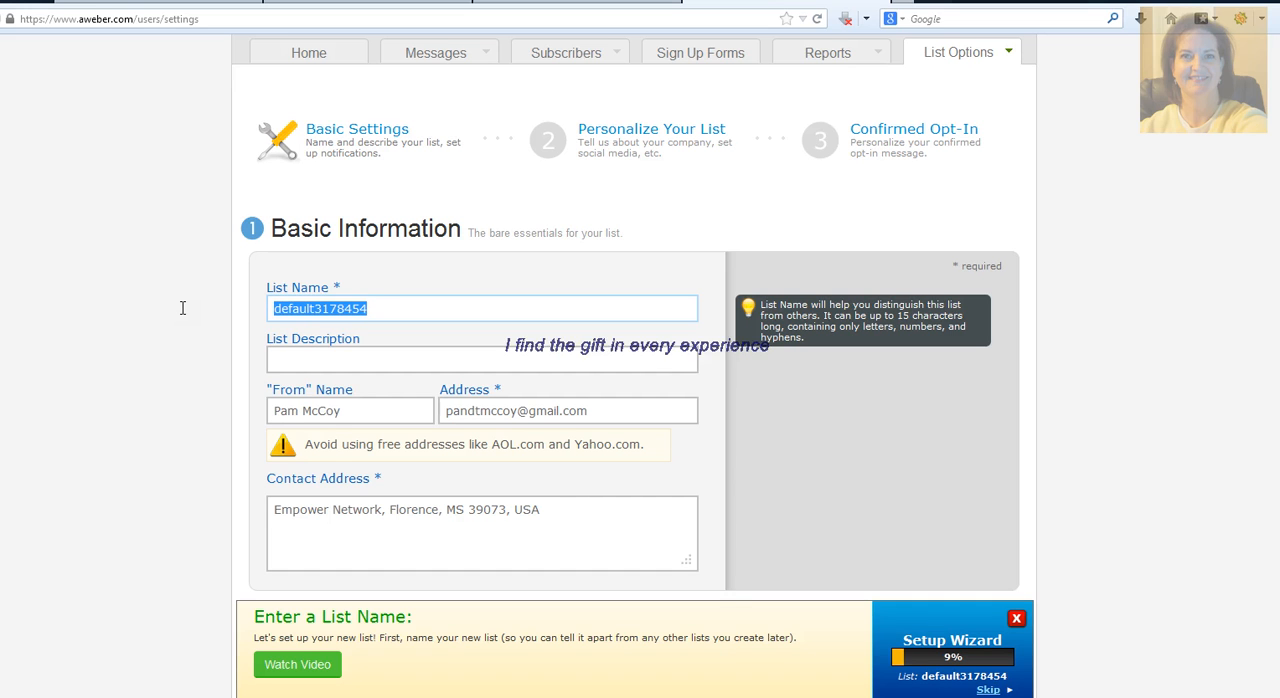
{"action": "type", "text": "my tes"}
{"action": "key", "text": "BackSpace"}
{"action": "key", "text": "BackSpace"}
{"action": "key", "text": "BackSpace"}
{"action": "key", "text": "BackSpace"}
{"action": "type", "text": "test"}
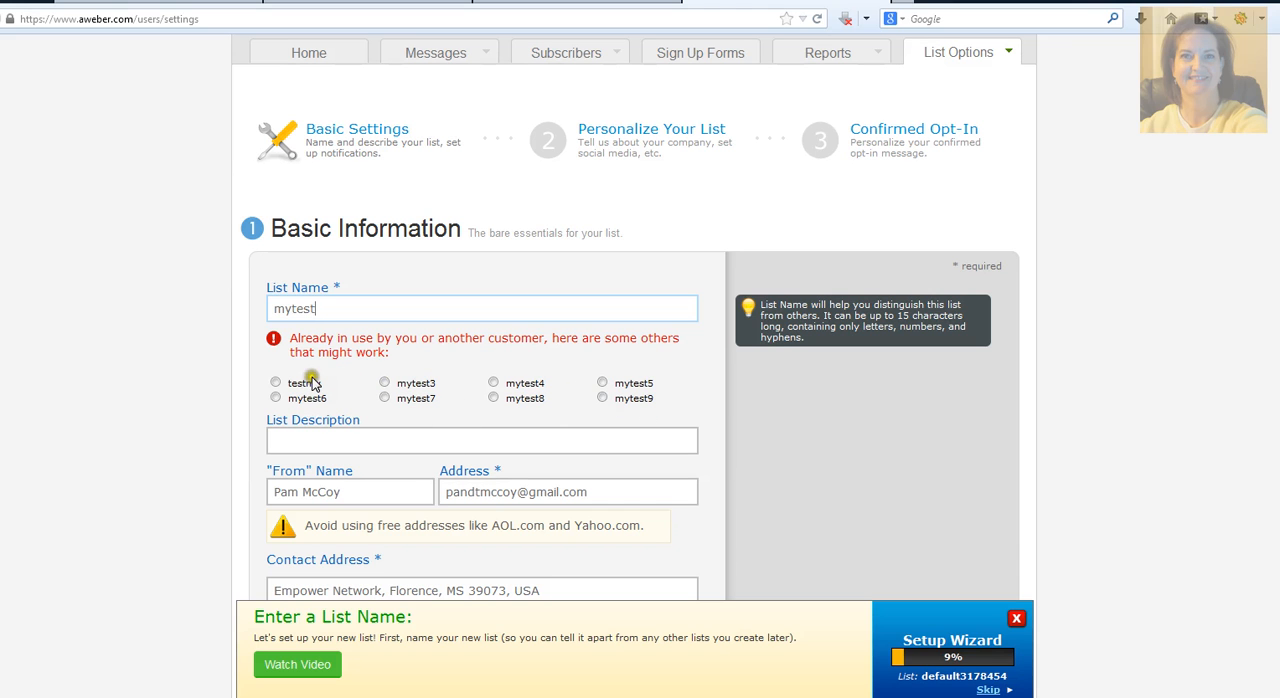
{"action": "left_click", "coordinate": [276, 398]}
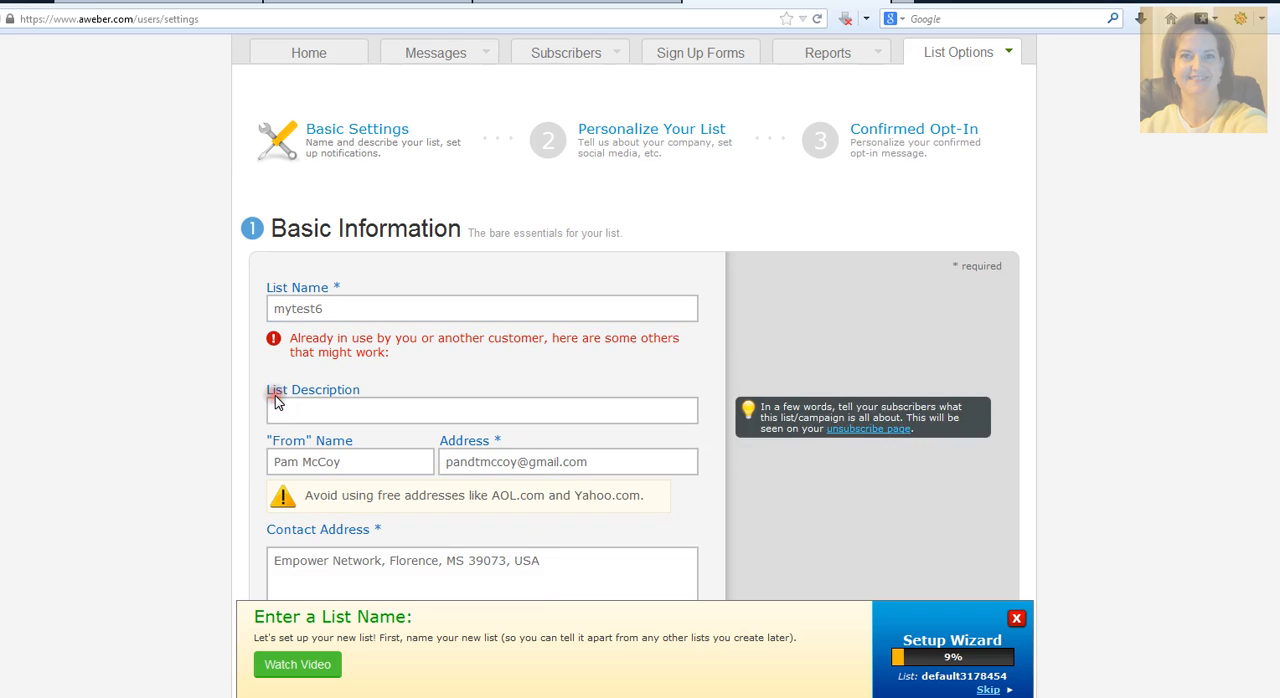
{"action": "left_click", "coordinate": [126, 370]}
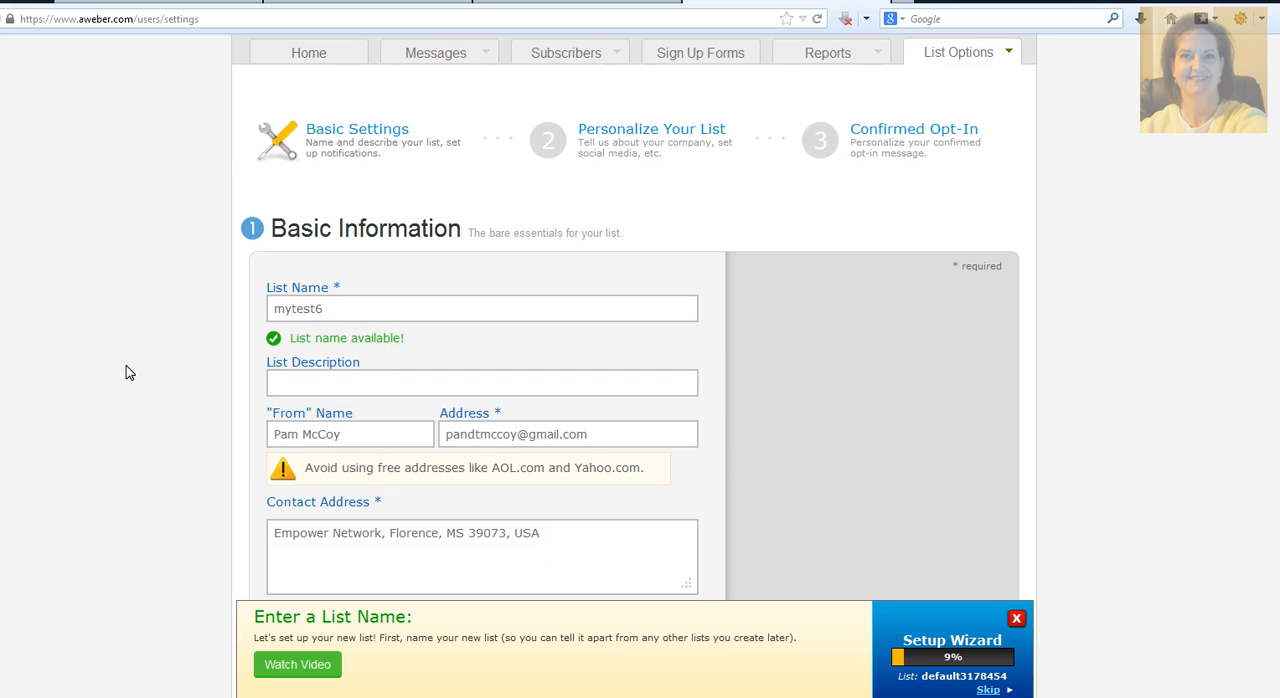
Step: Enter "this is my business" as the list description
{"action": "left_click", "coordinate": [272, 381]}
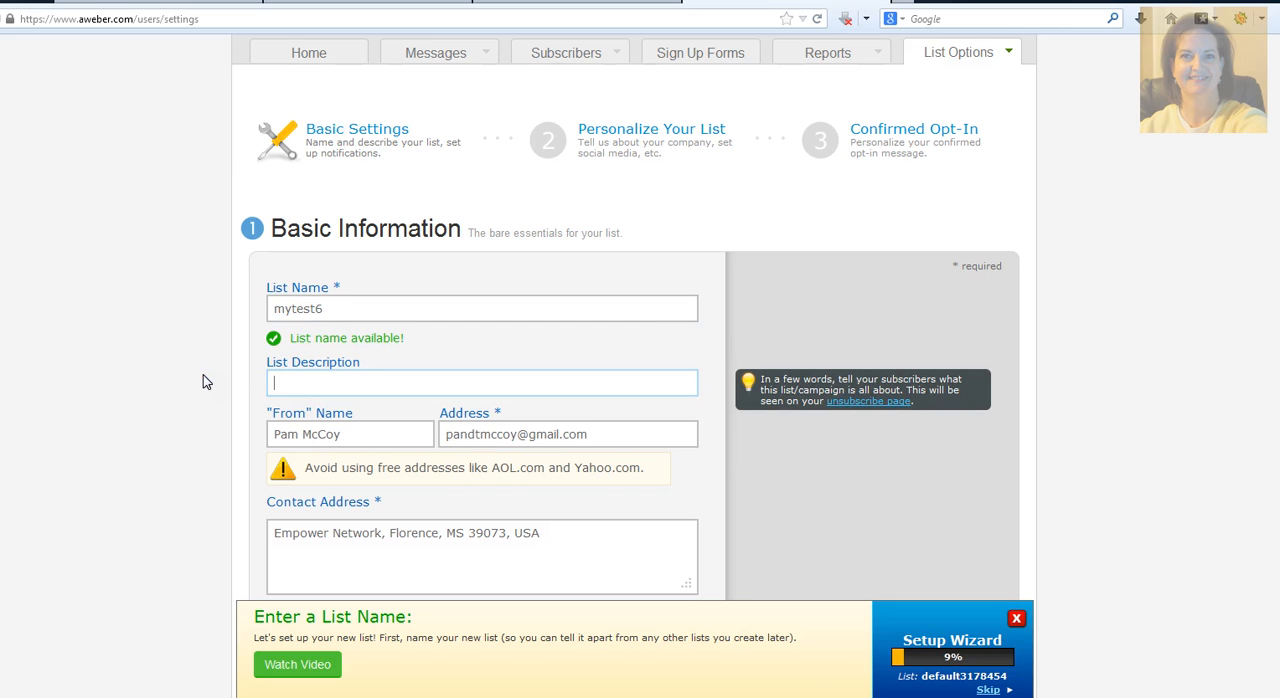
{"action": "type", "text": "this is my business"}
Step: Review the prefilled "From" name, sender e-mail address and contact address of the new list
{"action": "left_click", "coordinate": [324, 432]}
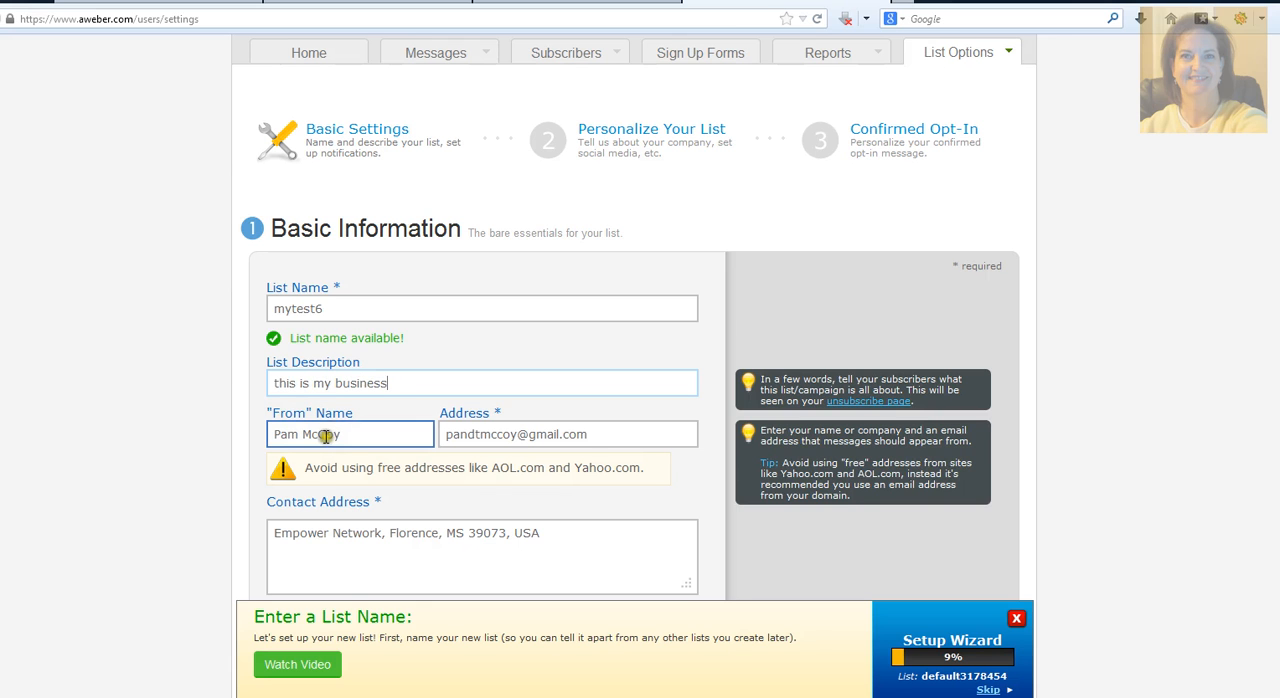
{"action": "left_click", "coordinate": [277, 434]}
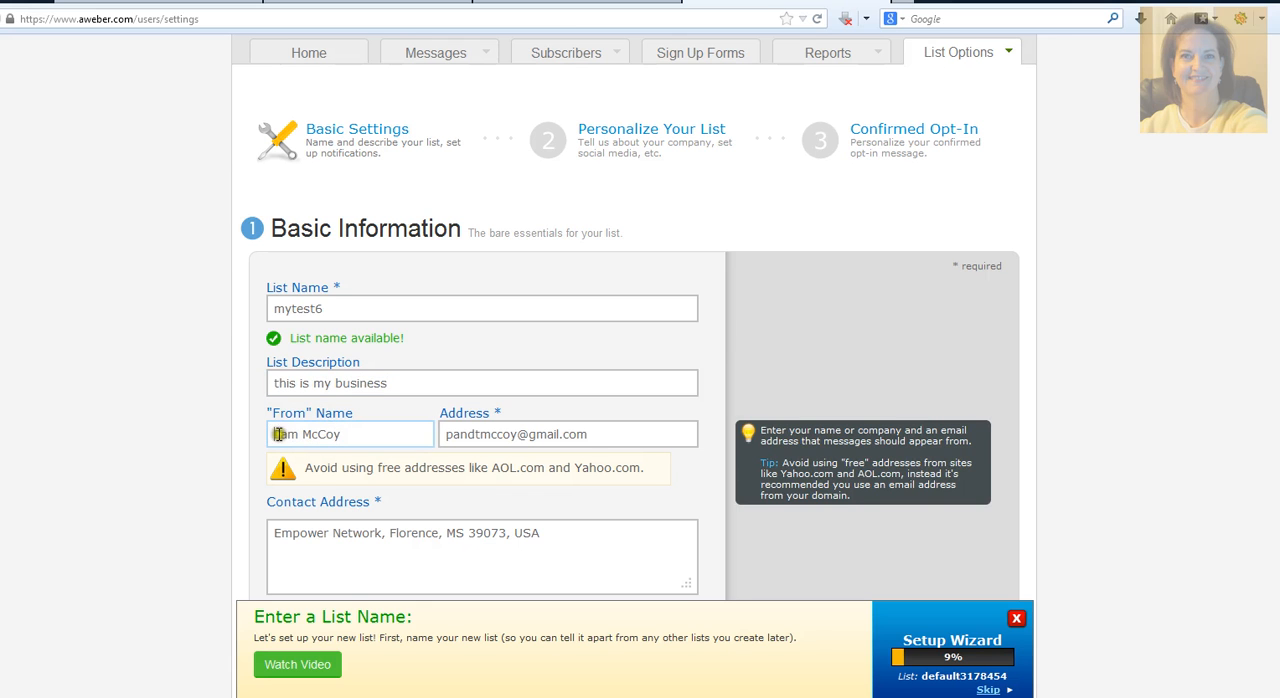
{"action": "left_click", "coordinate": [590, 434]}
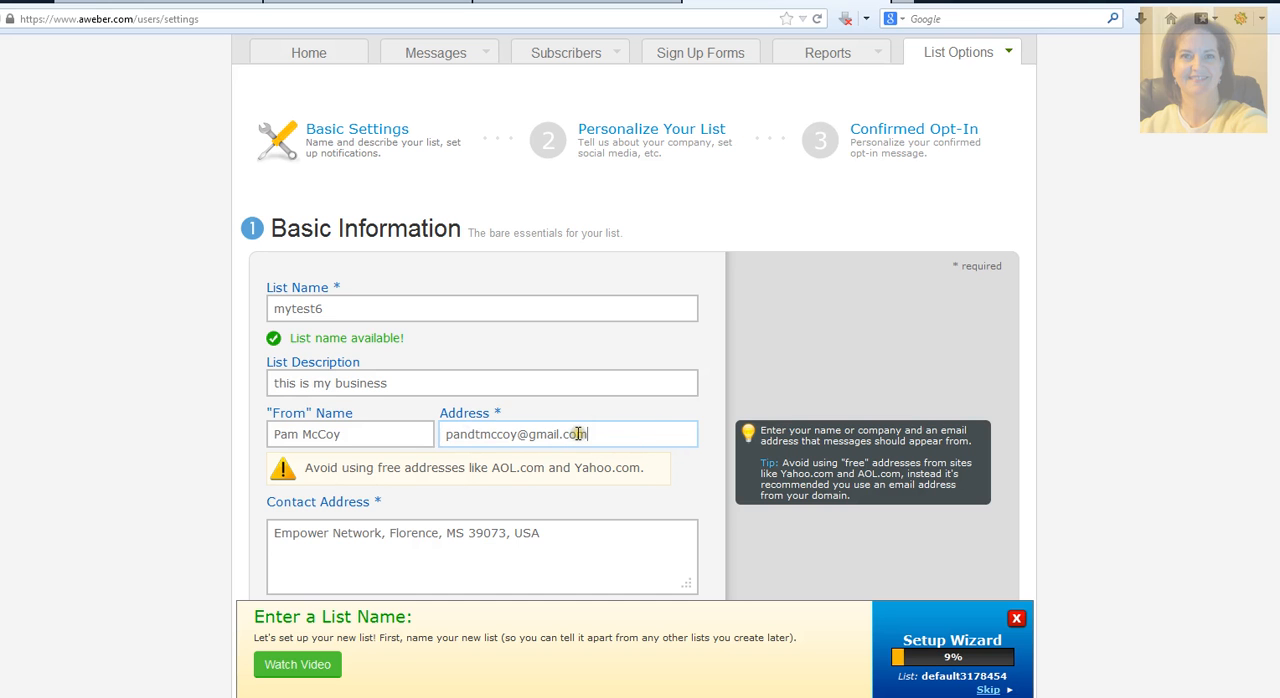
{"action": "key", "text": "Tab"}
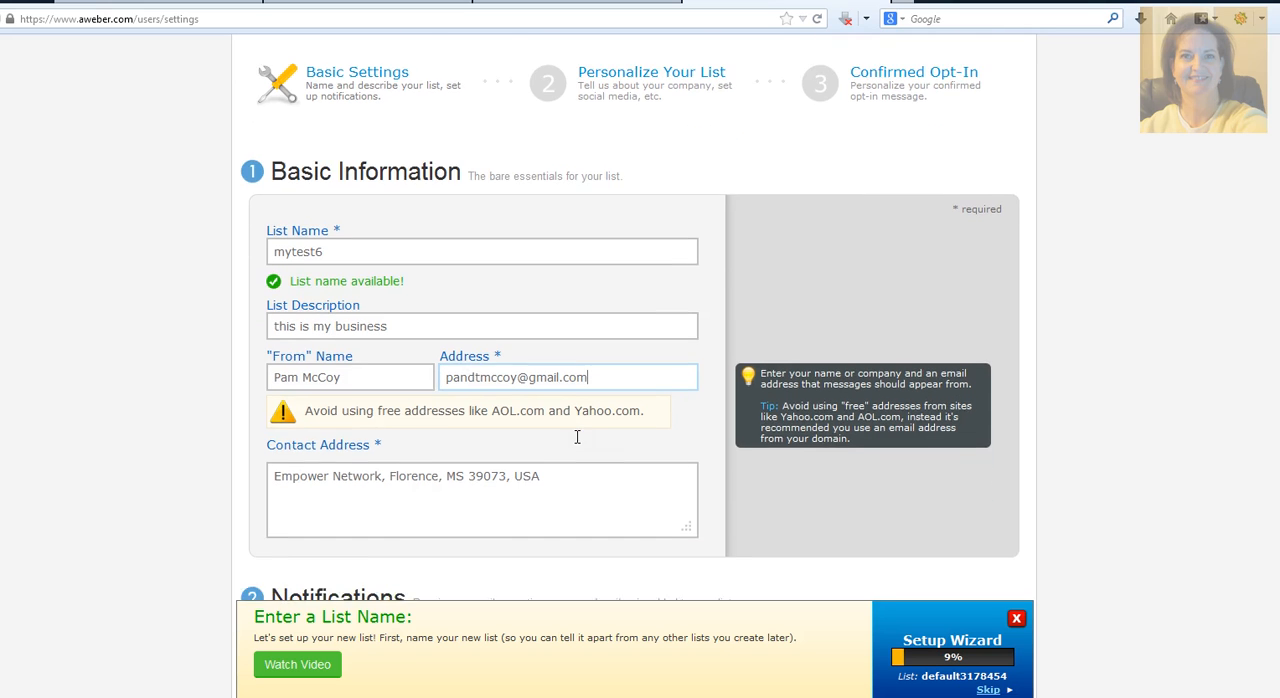
{"action": "scroll", "coordinate": [571, 437], "scroll_direction": "down", "scroll_amount": 2}
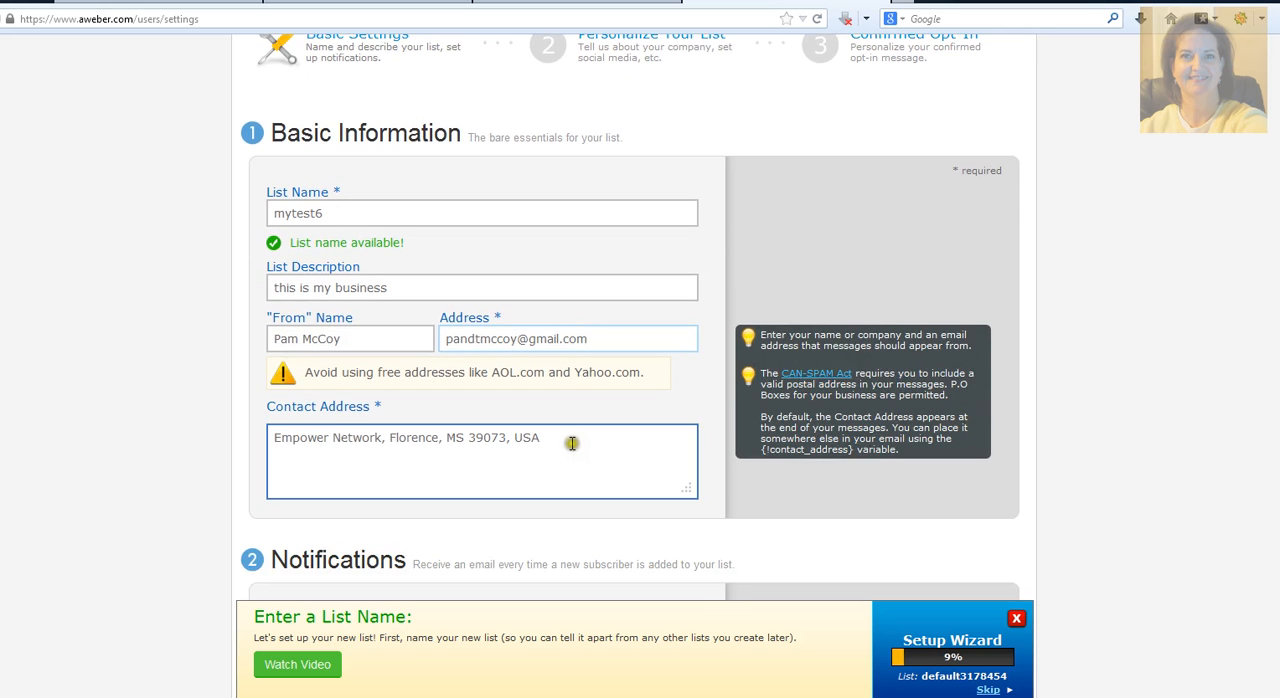
{"action": "left_click", "coordinate": [300, 456]}
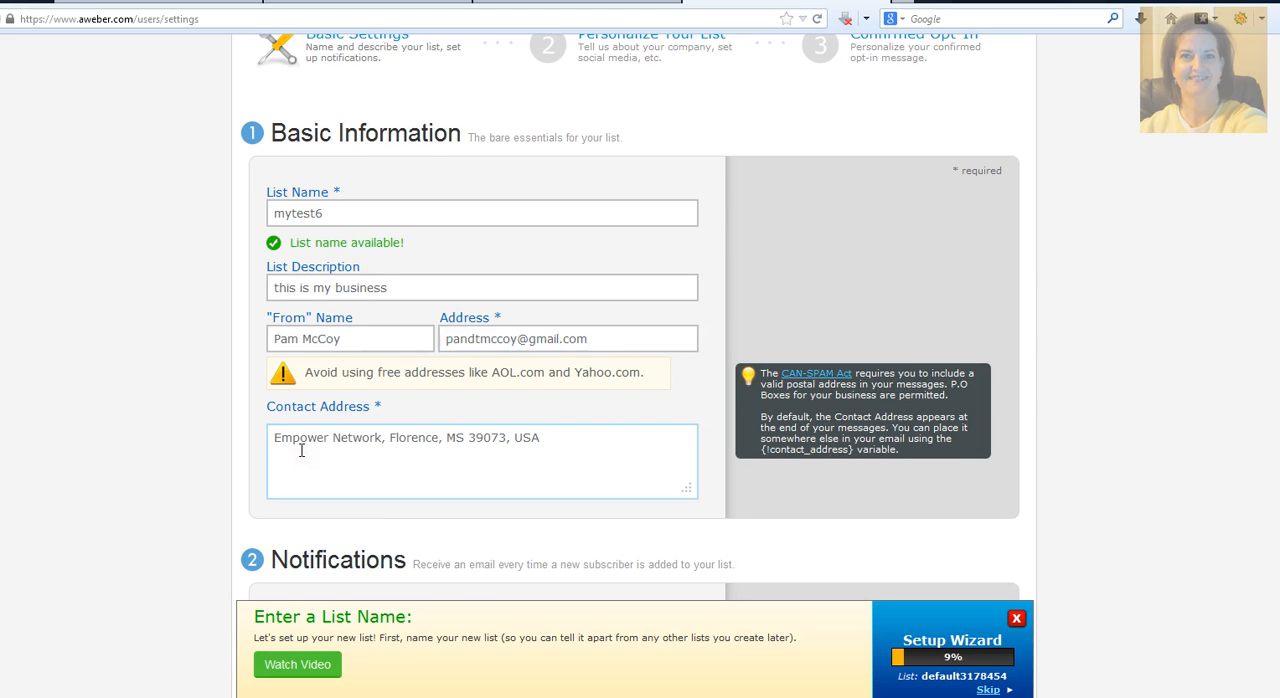
Step: Examine the name and e-mail fields for new-subscriber notifications without filling them in
{"action": "scroll", "coordinate": [301, 450], "scroll_direction": "down", "scroll_amount": 4}
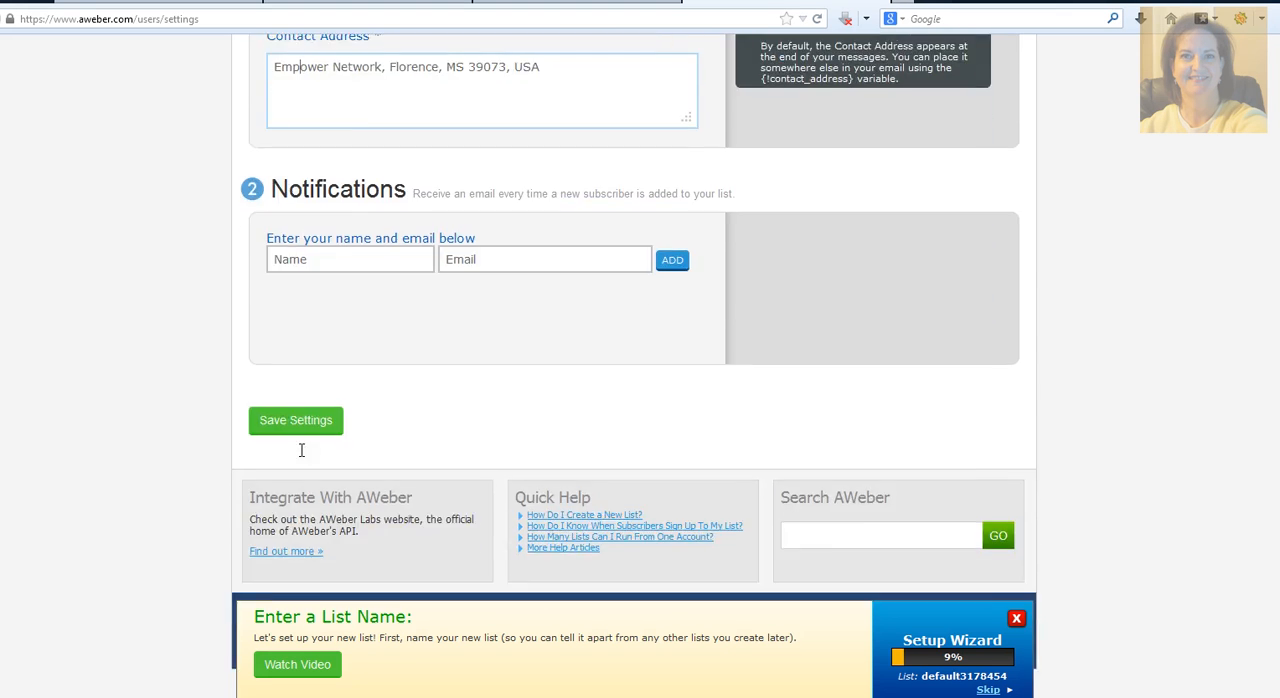
{"action": "scroll", "coordinate": [176, 340], "scroll_direction": "up", "scroll_amount": 2}
{"action": "left_click", "coordinate": [320, 344]}
{"action": "left_click", "coordinate": [322, 350]}
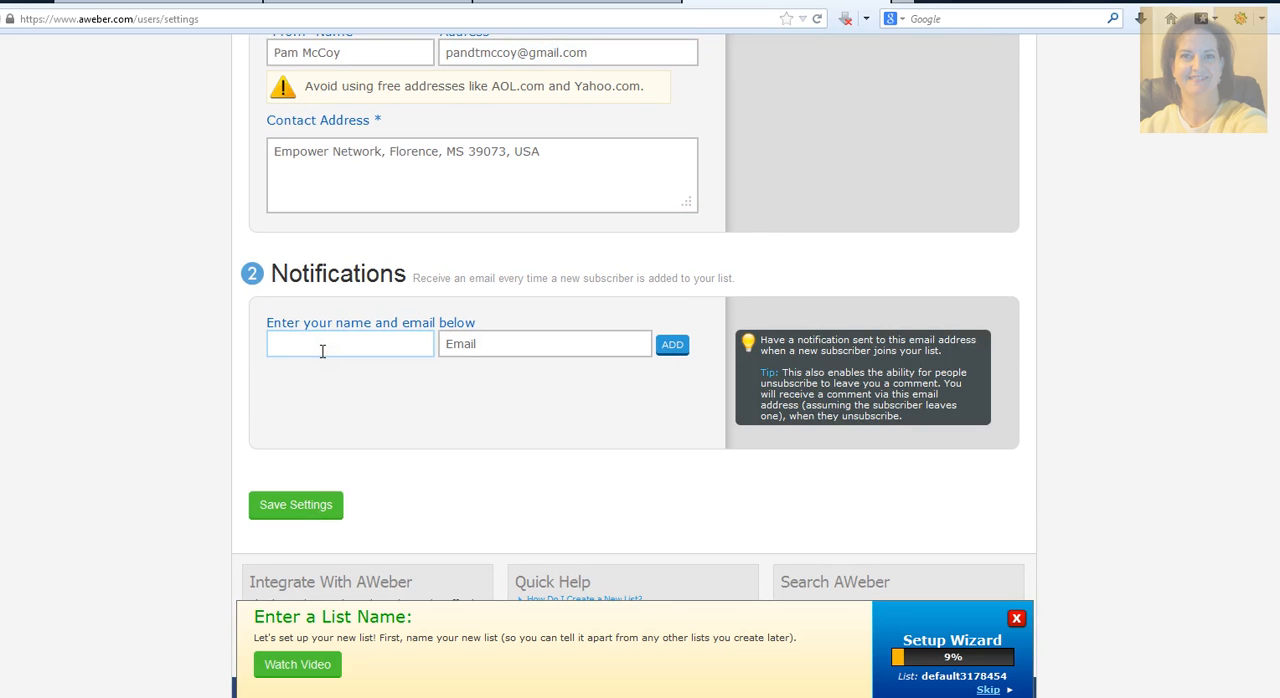
{"action": "left_click", "coordinate": [463, 344]}
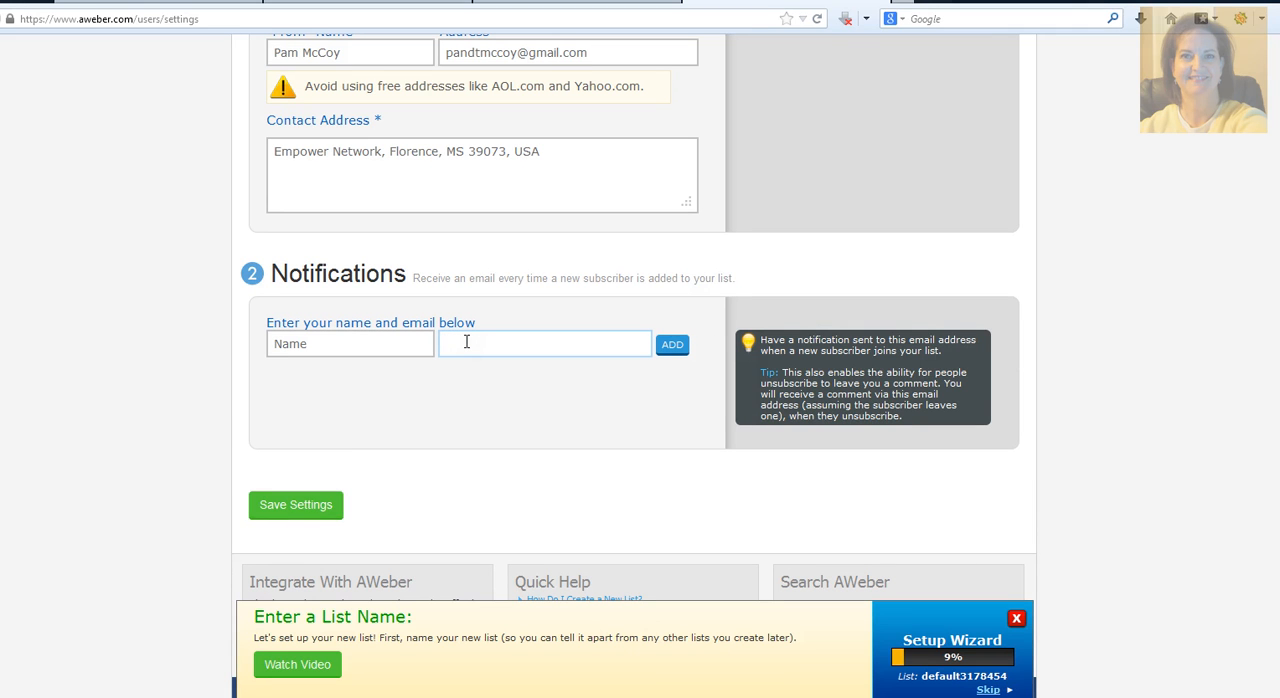
{"action": "left_click", "coordinate": [403, 343]}
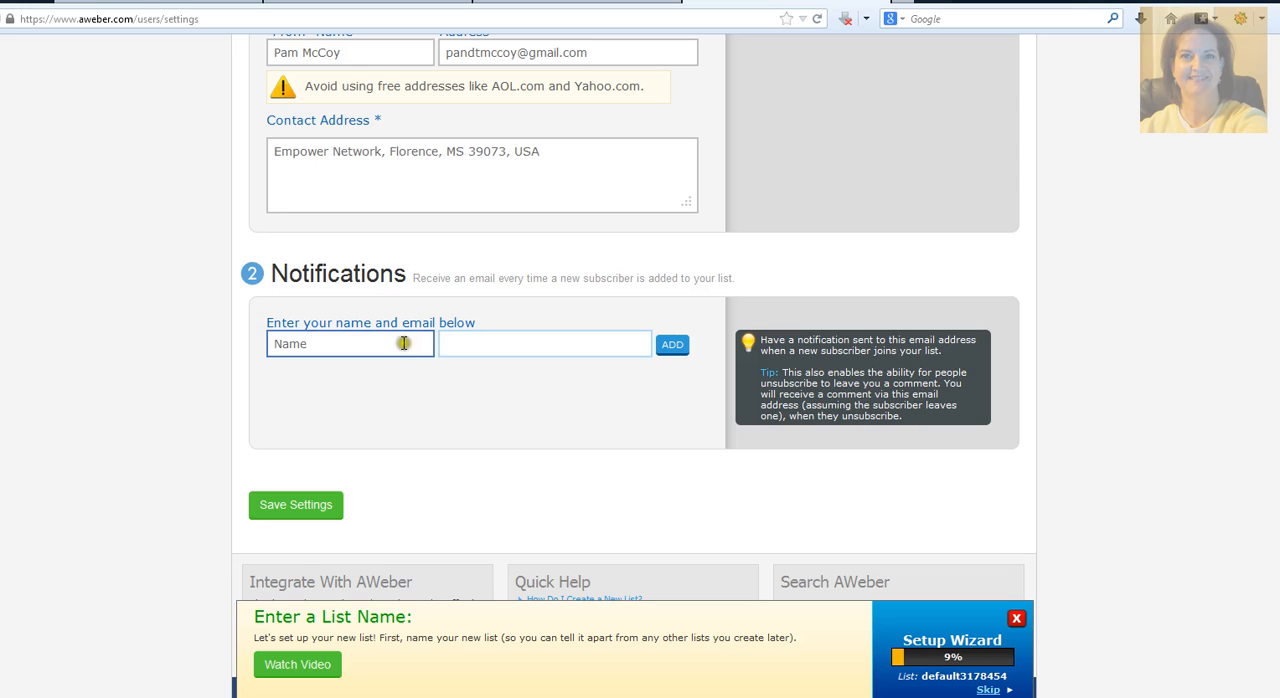
{"action": "left_click", "coordinate": [289, 346]}
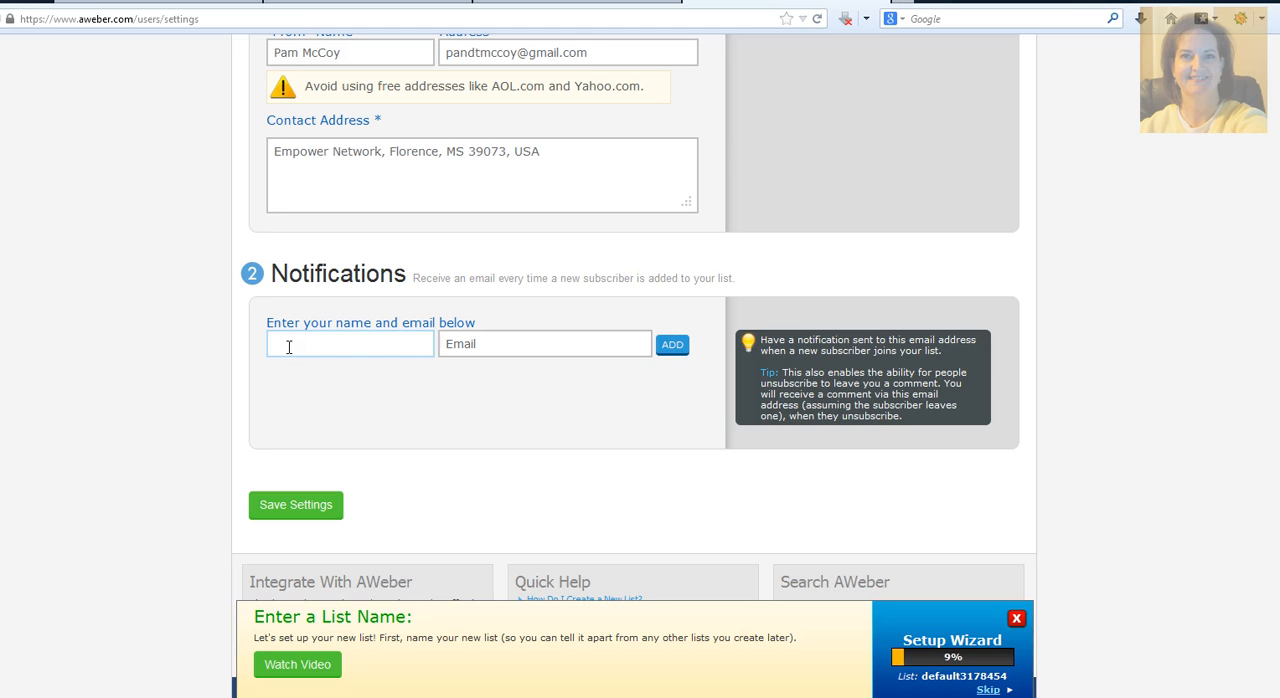
{"action": "left_click", "coordinate": [456, 343]}
{"action": "key", "text": "shift+Tab"}
Step: Save the list's basic settings and open the Personalize Your List settings
{"action": "scroll", "coordinate": [249, 250], "scroll_direction": "down", "scroll_amount": 3}
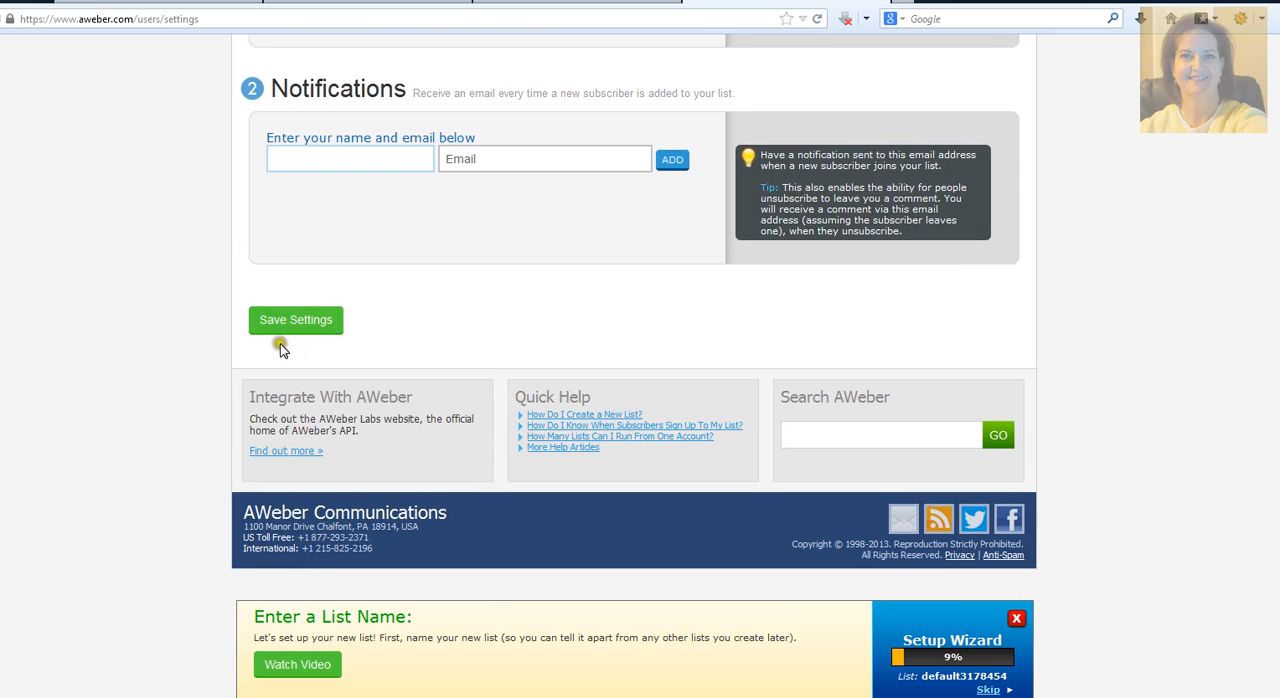
{"action": "left_click", "coordinate": [295, 319]}
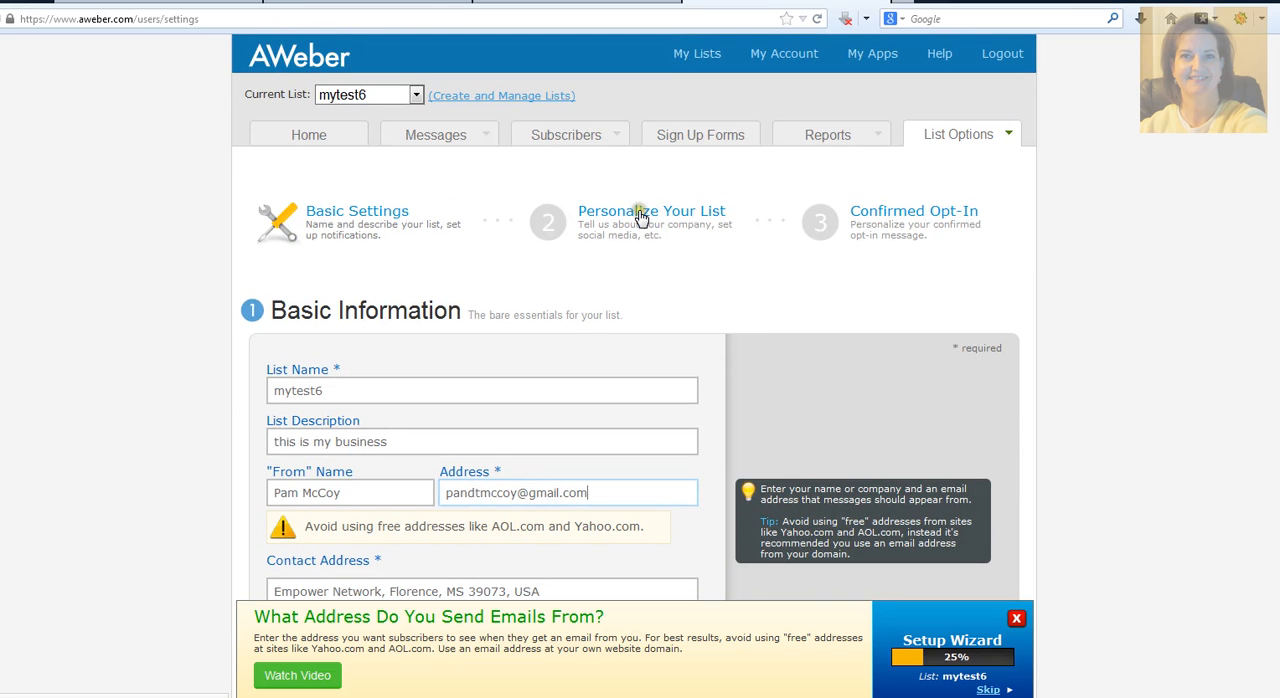
{"action": "left_click", "coordinate": [641, 219]}
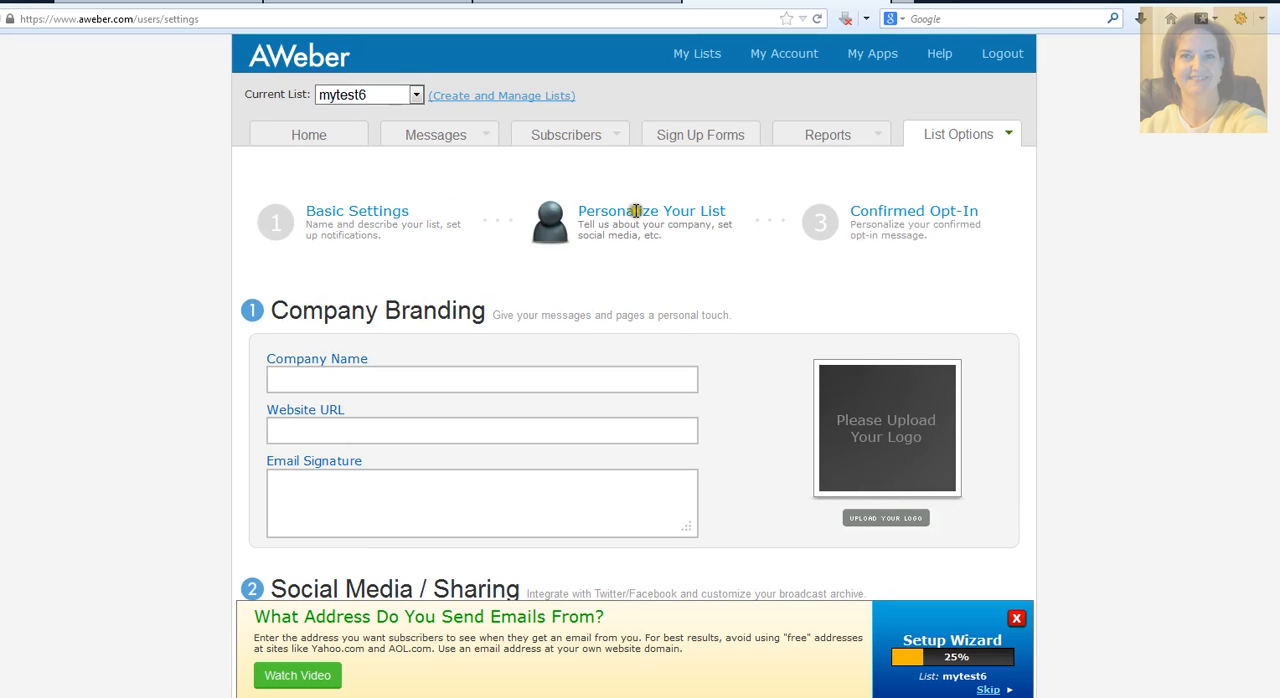
Step: Enter Best Biz Online as the company name in the company branding section
{"action": "left_click", "coordinate": [270, 380]}
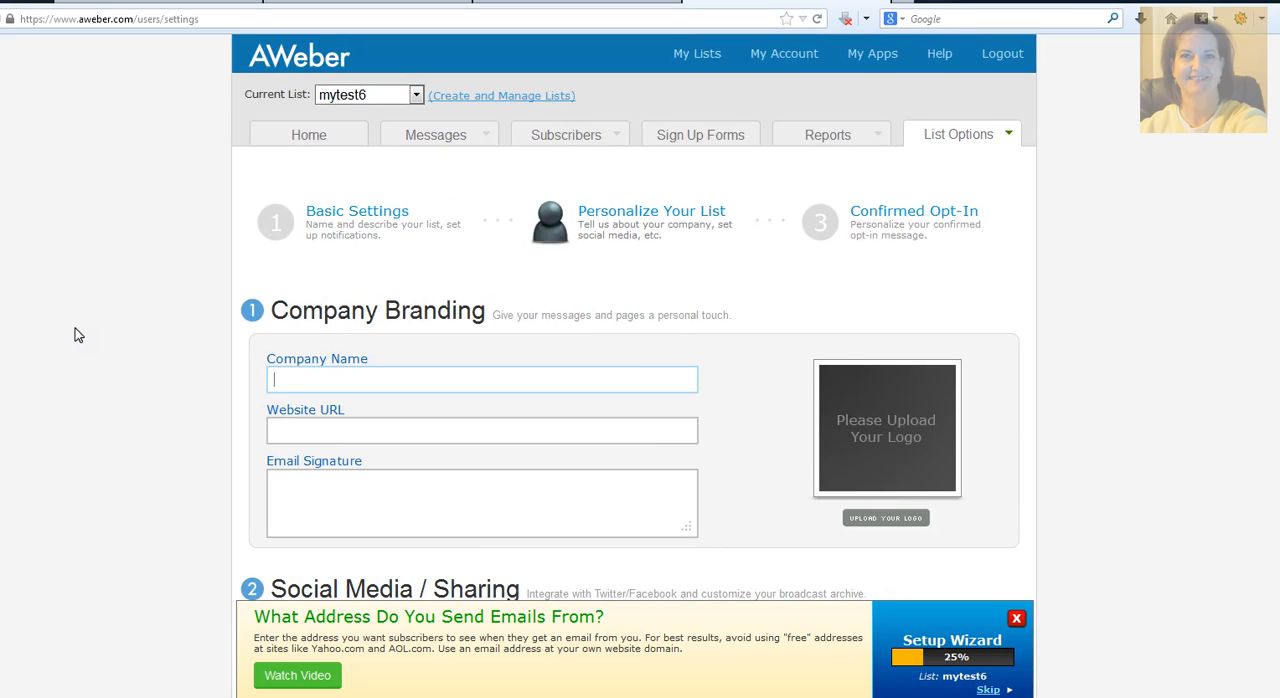
{"action": "type", "text": "Best Biz Online"}
Step: Examine the Website URL and Email Signature fields and the social media sharing section below them
{"action": "left_click", "coordinate": [279, 428]}
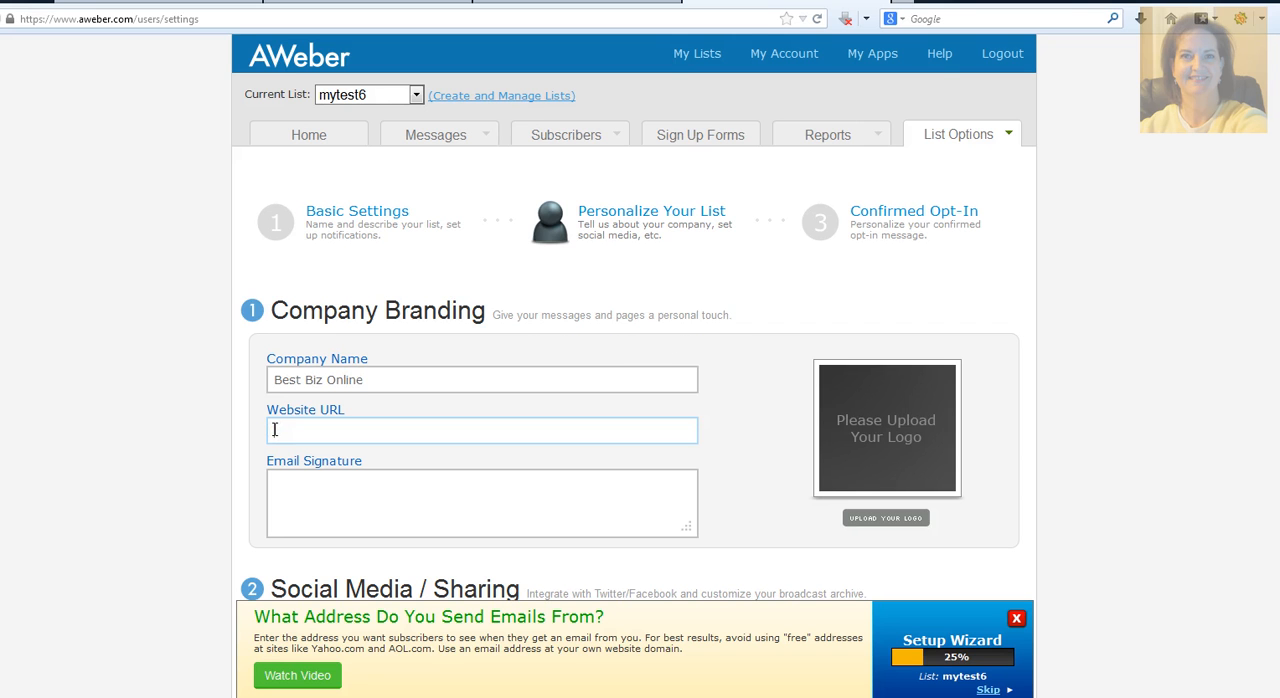
{"action": "scroll", "coordinate": [206, 437], "scroll_direction": "down", "scroll_amount": 2}
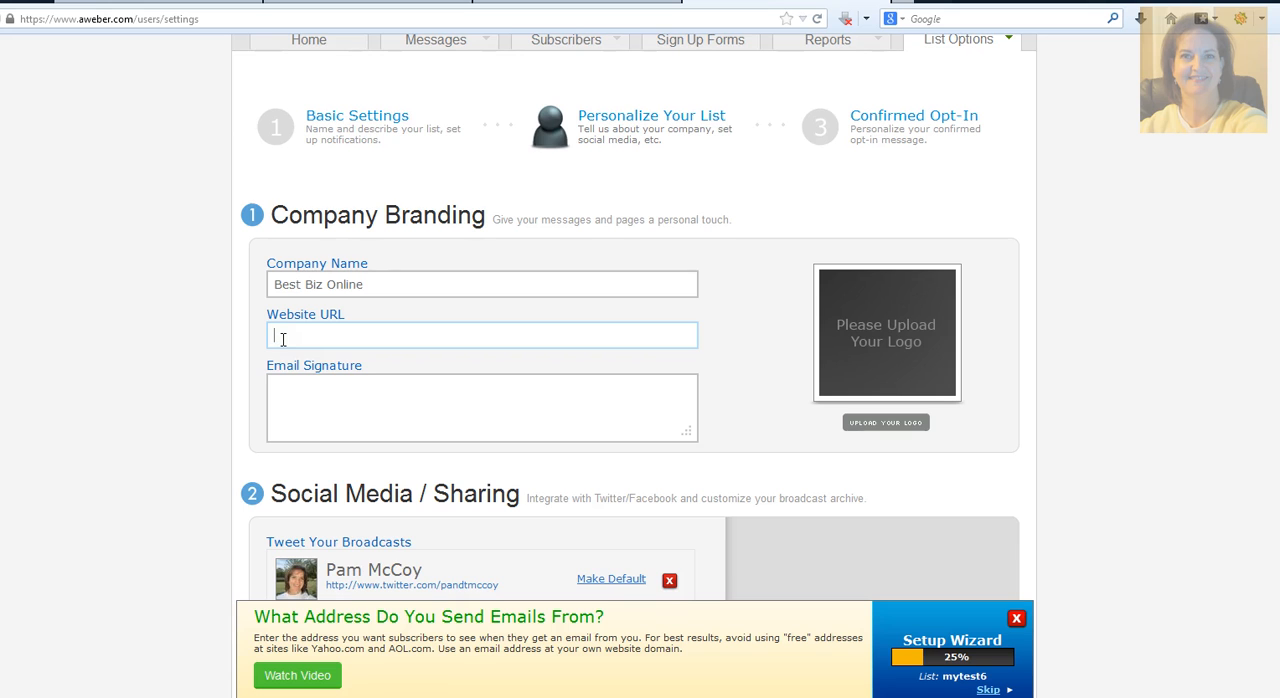
{"action": "scroll", "coordinate": [282, 345], "scroll_direction": "up", "scroll_amount": 2}
{"action": "left_click", "coordinate": [271, 428]}
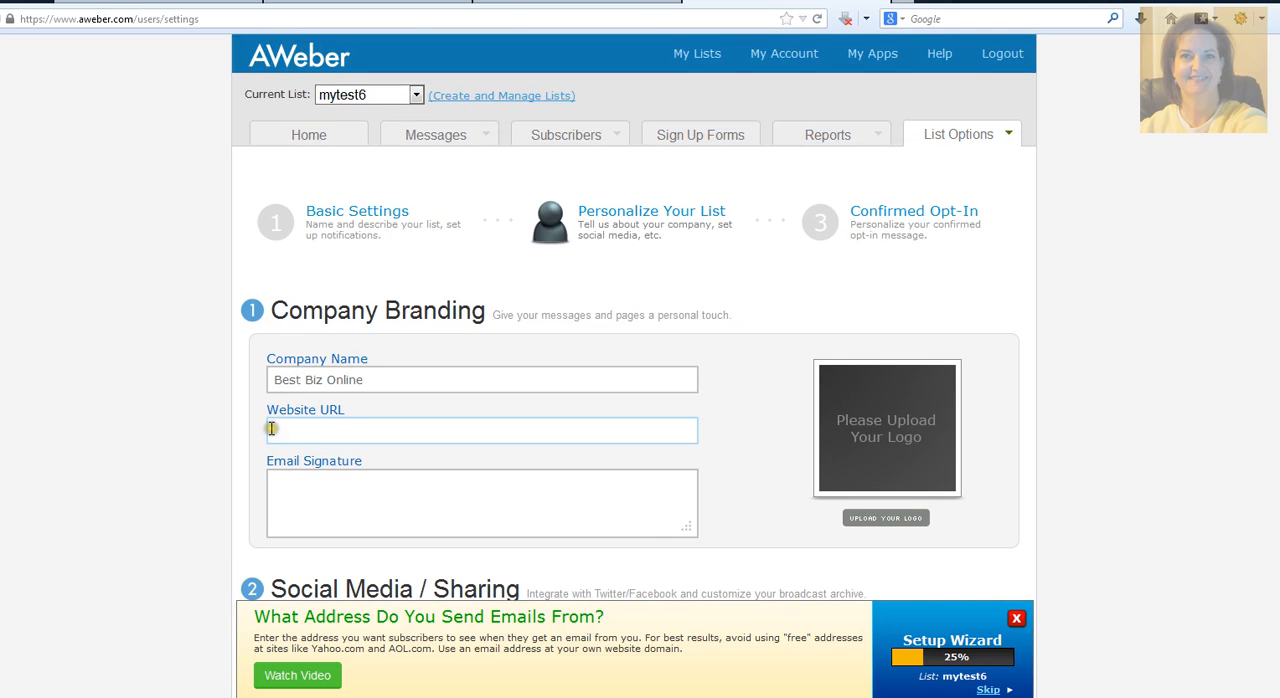
{"action": "left_click", "coordinate": [271, 429]}
{"action": "scroll", "coordinate": [274, 431], "scroll_direction": "down", "scroll_amount": 2}
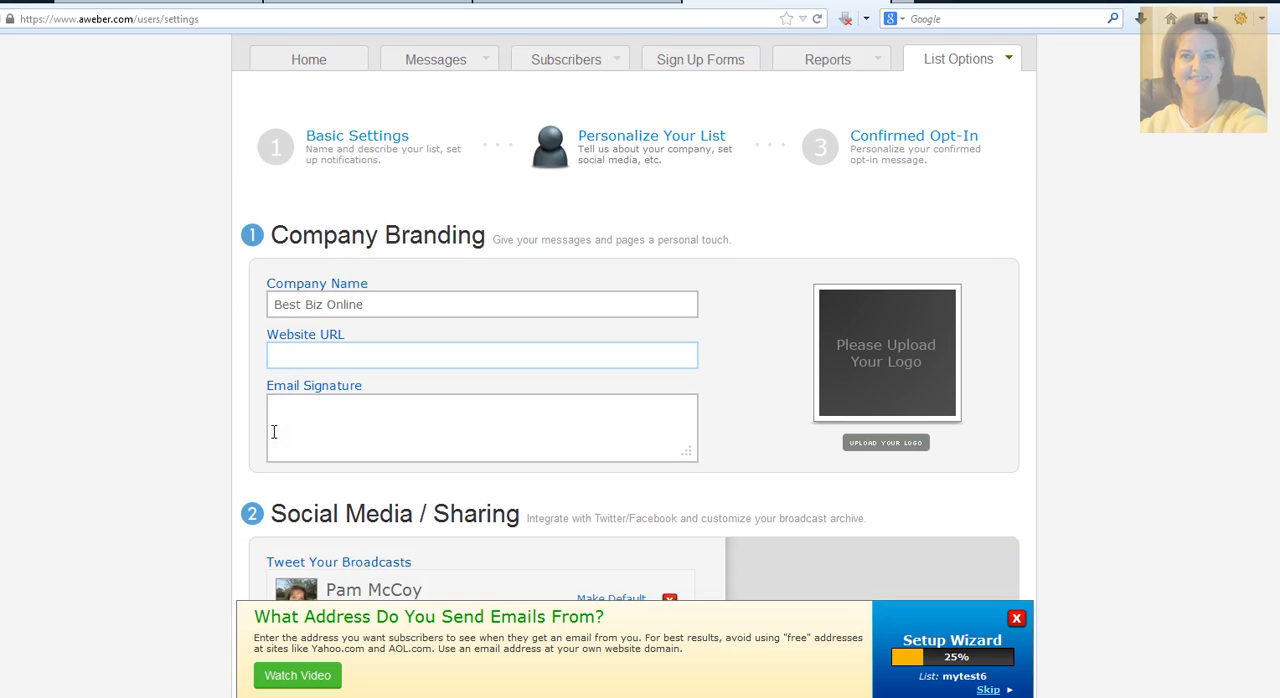
{"action": "left_click", "coordinate": [273, 391]}
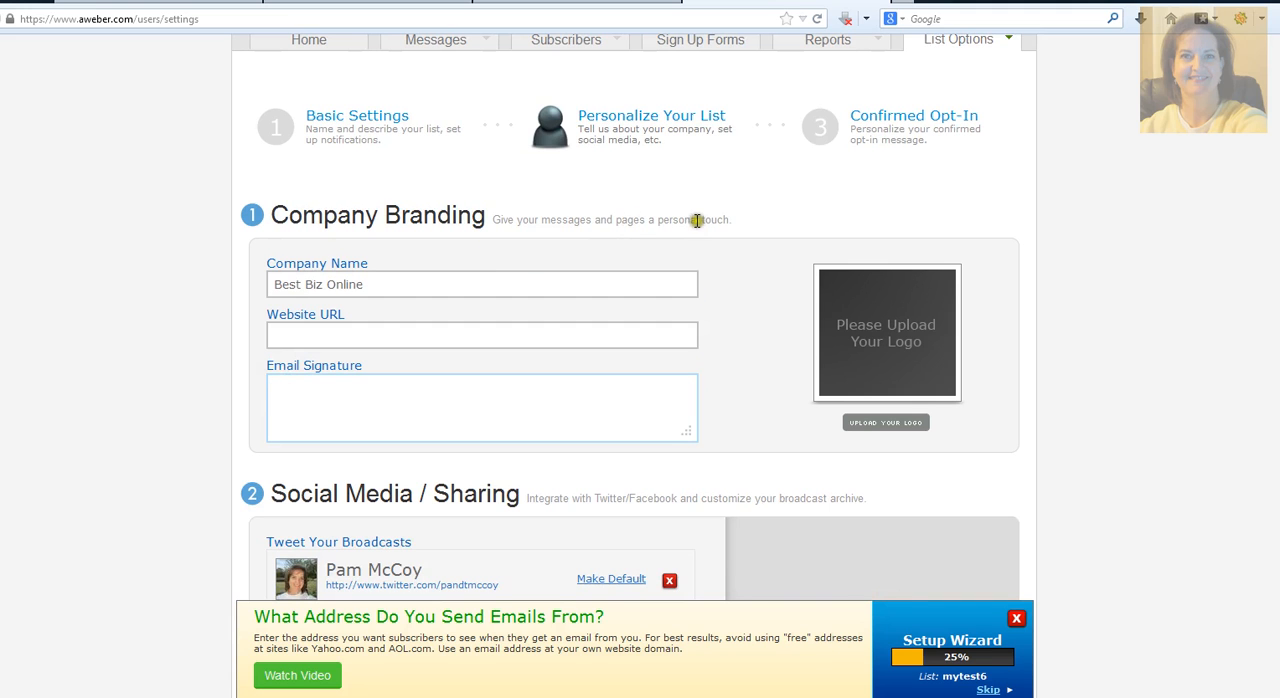
{"action": "scroll", "coordinate": [283, 385], "scroll_direction": "down", "scroll_amount": 3}
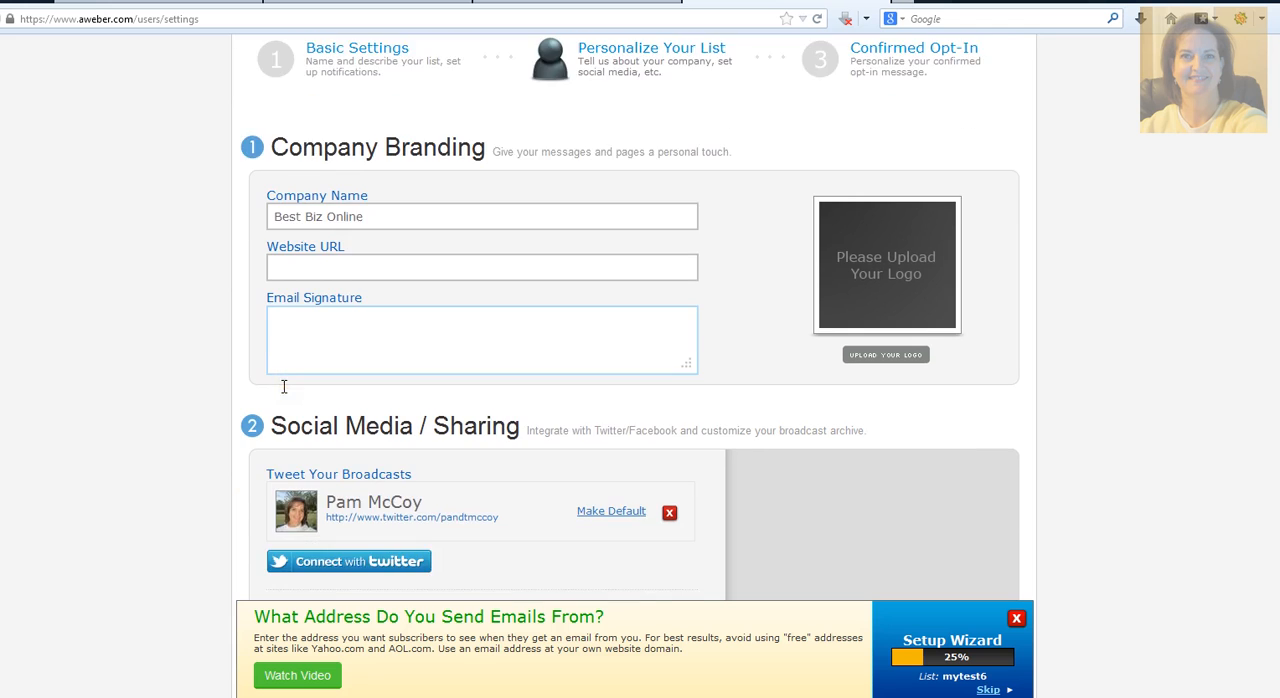
Step: Fill the Email Signature field with the sender's full name and e-mail address on separate lines, leaving out a Skype line
{"action": "scroll", "coordinate": [280, 380], "scroll_direction": "up", "scroll_amount": 5}
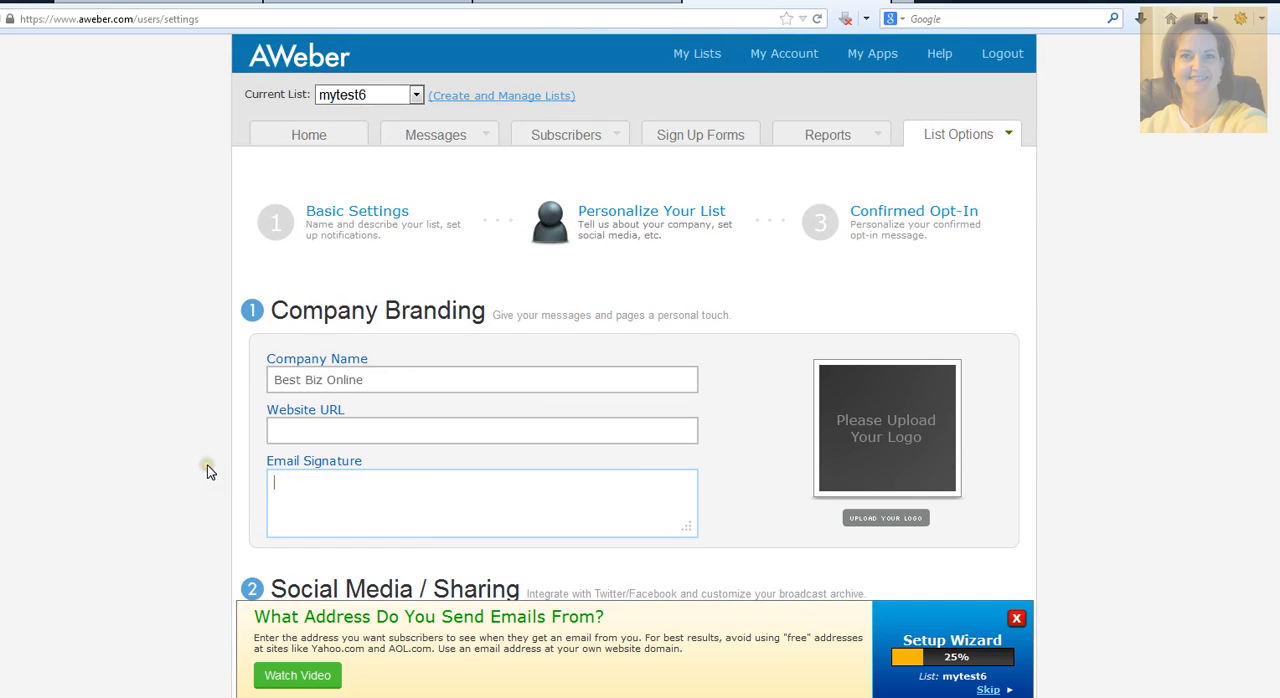
{"action": "type", "text": "Pam McCoy"}
{"action": "key", "text": "Return"}
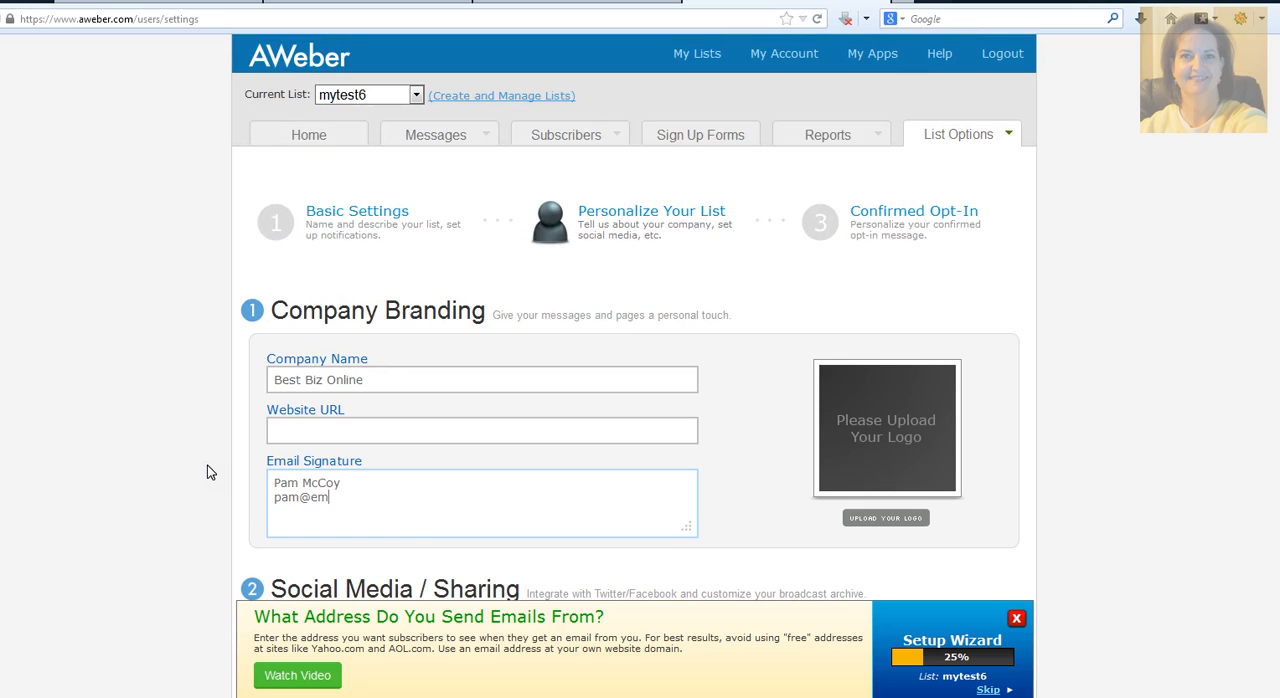
{"action": "key", "text": "Return"}
{"action": "type", "text": "skype"}
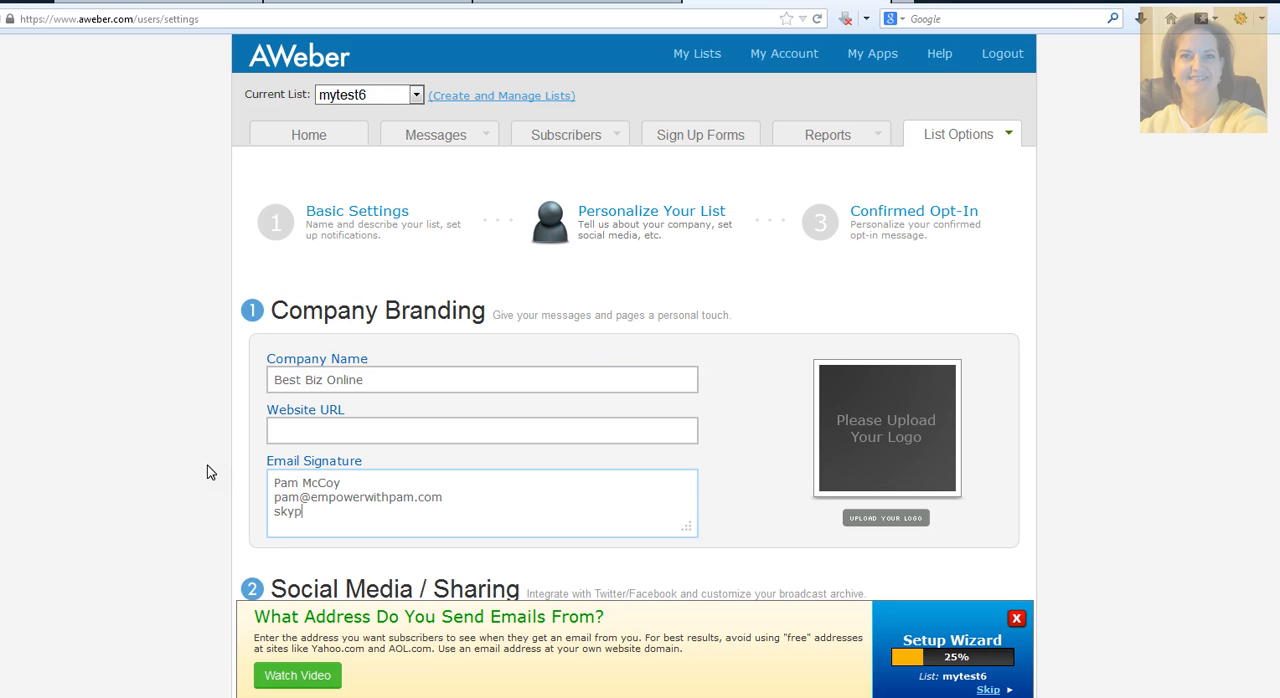
{"action": "key", "text": "BackSpace"}
{"action": "key", "text": "BackSpace"}
{"action": "key", "text": "BackSpace"}
{"action": "key", "text": "BackSpace"}
{"action": "key", "text": "BackSpace"}
Step: Review the social media sharing, broadcast archive and text snippet sections unchanged, and save the list's personalization settings
{"action": "scroll", "coordinate": [229, 428], "scroll_direction": "down", "scroll_amount": 4}
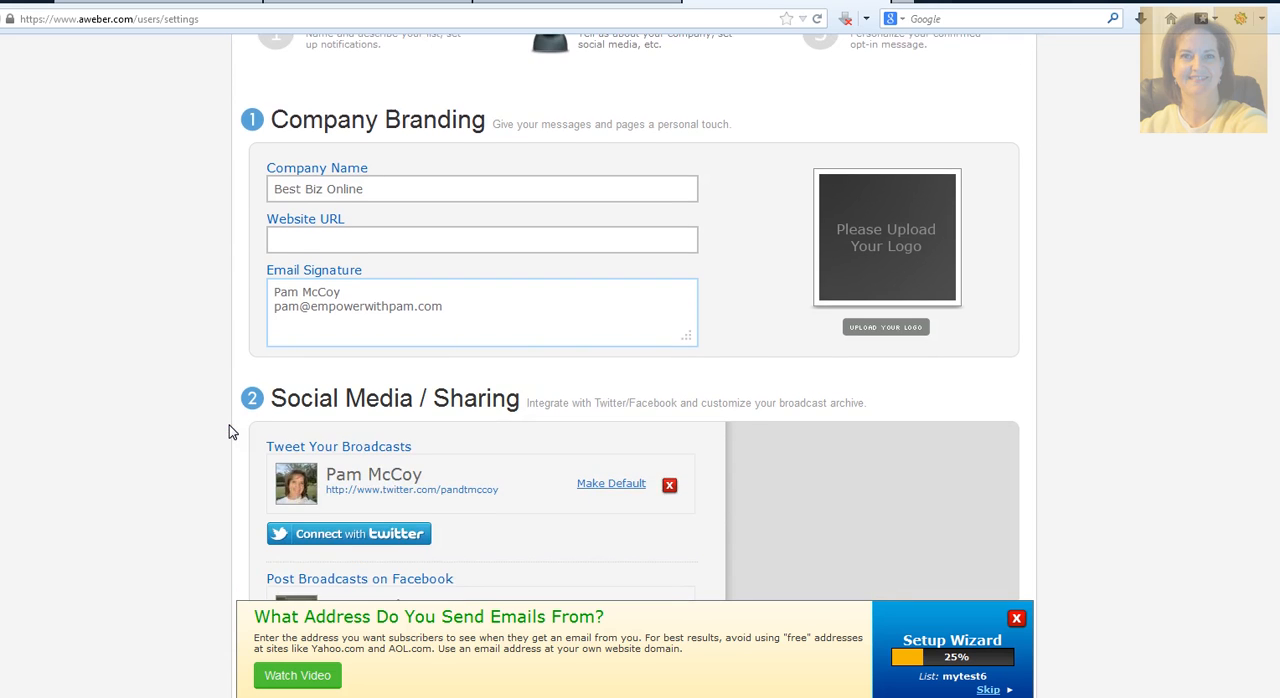
{"action": "scroll", "coordinate": [320, 480], "scroll_direction": "down", "scroll_amount": 2}
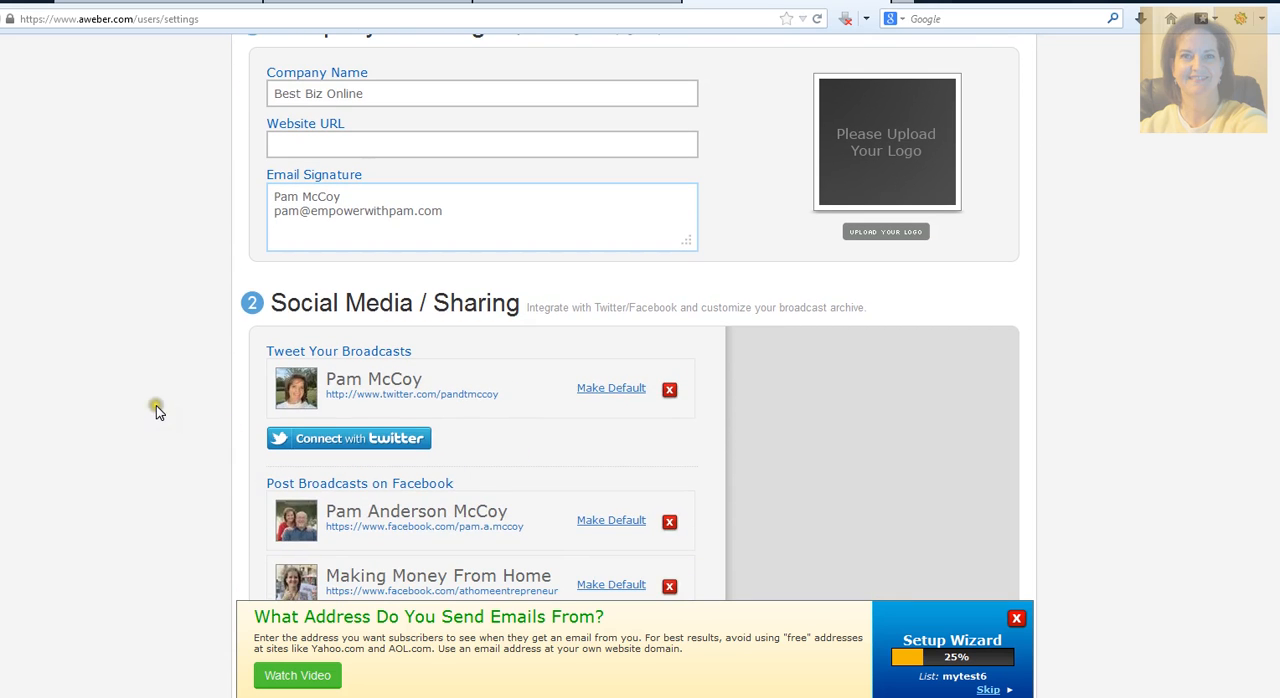
{"action": "scroll", "coordinate": [156, 405], "scroll_direction": "down", "scroll_amount": 2}
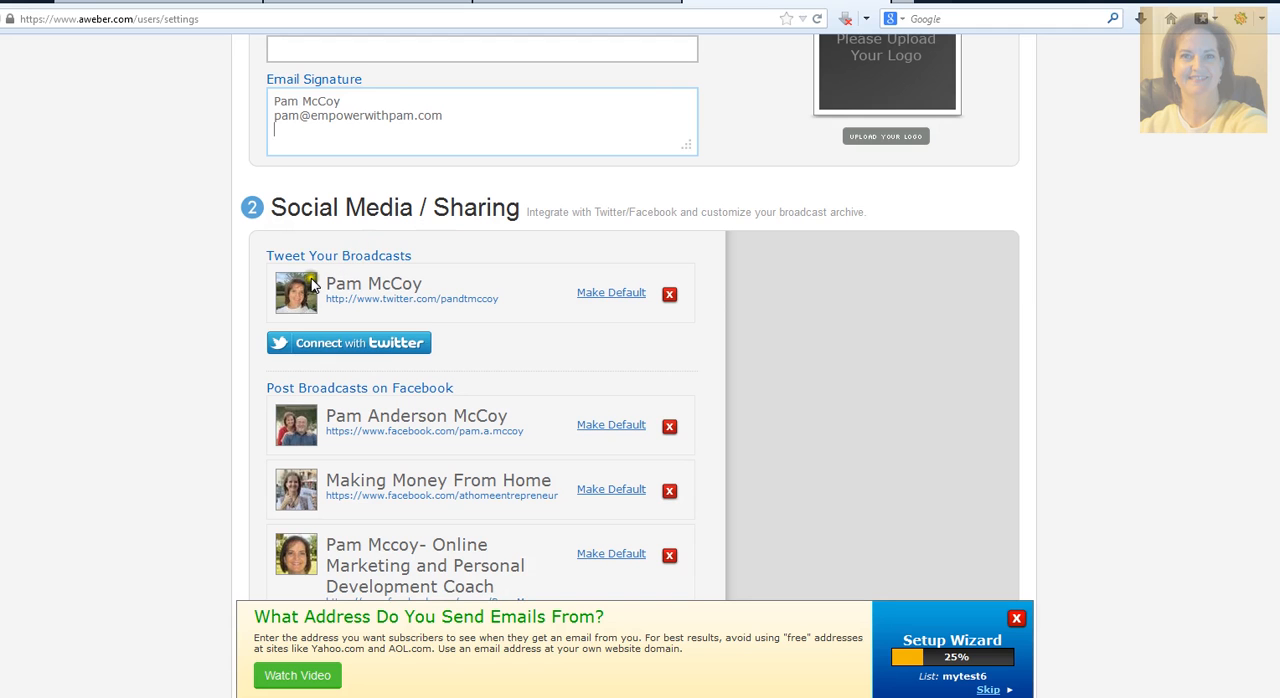
{"action": "scroll", "coordinate": [341, 315], "scroll_direction": "down", "scroll_amount": 2}
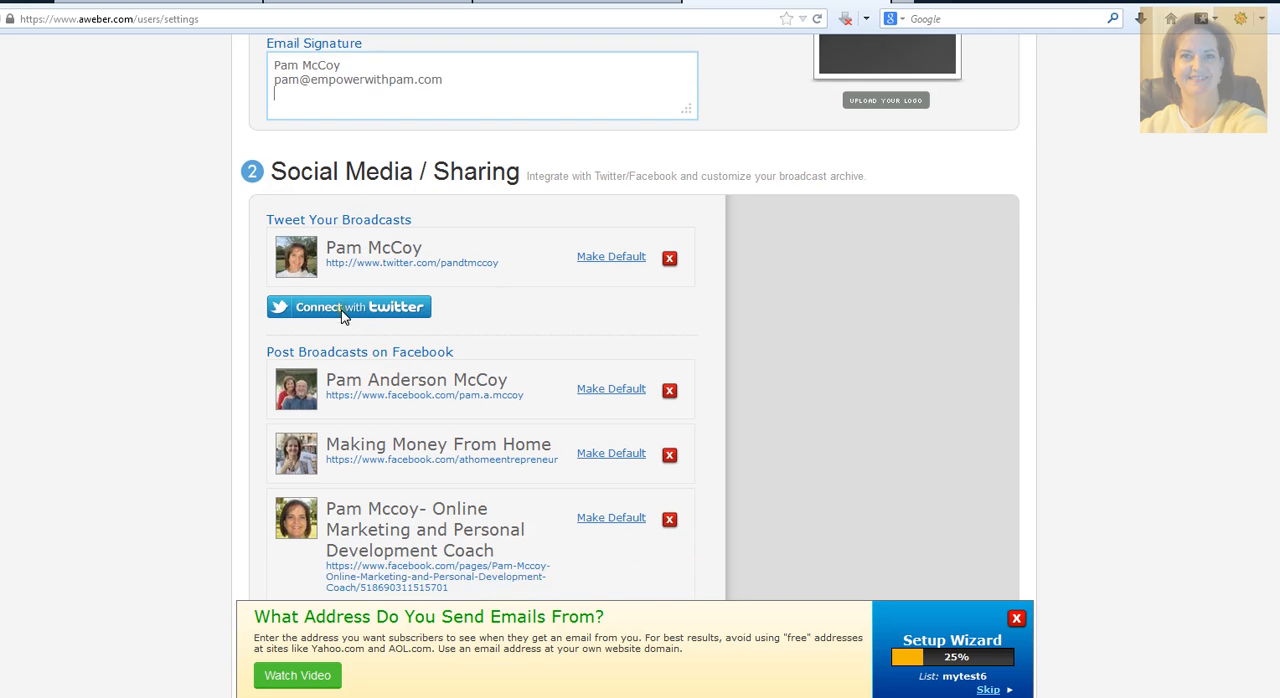
{"action": "scroll", "coordinate": [330, 455], "scroll_direction": "down", "scroll_amount": 4}
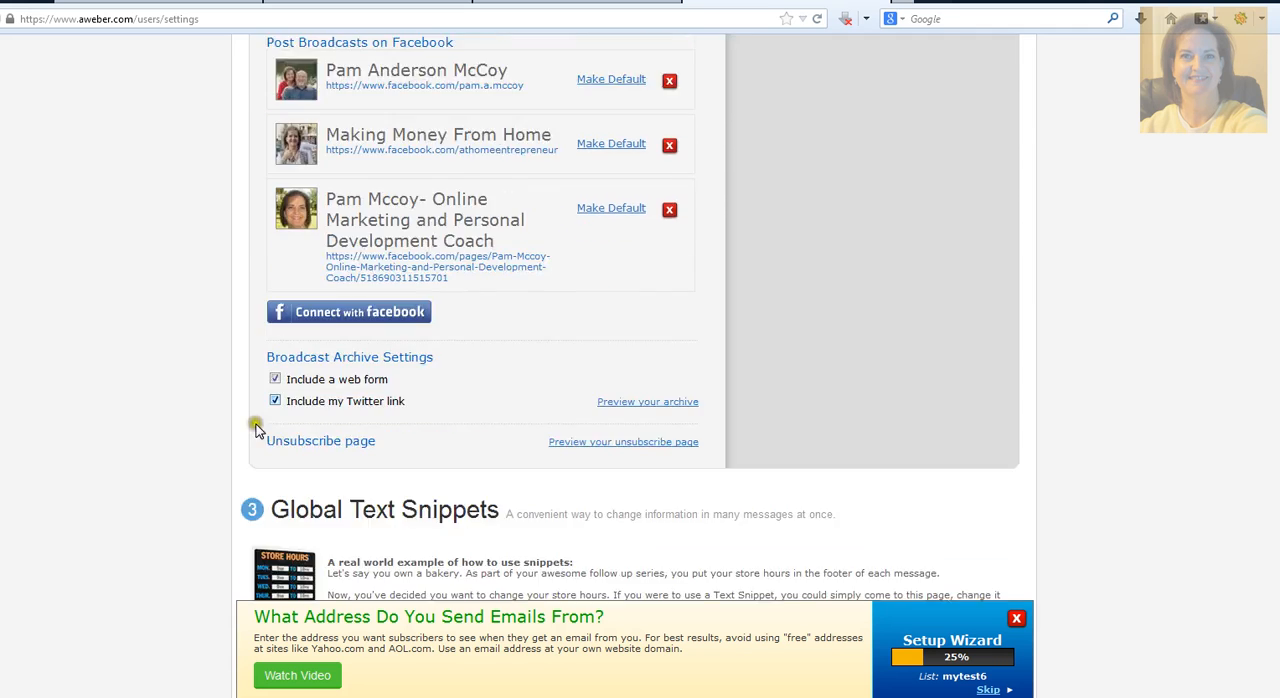
{"action": "scroll", "coordinate": [208, 415], "scroll_direction": "down", "scroll_amount": 3}
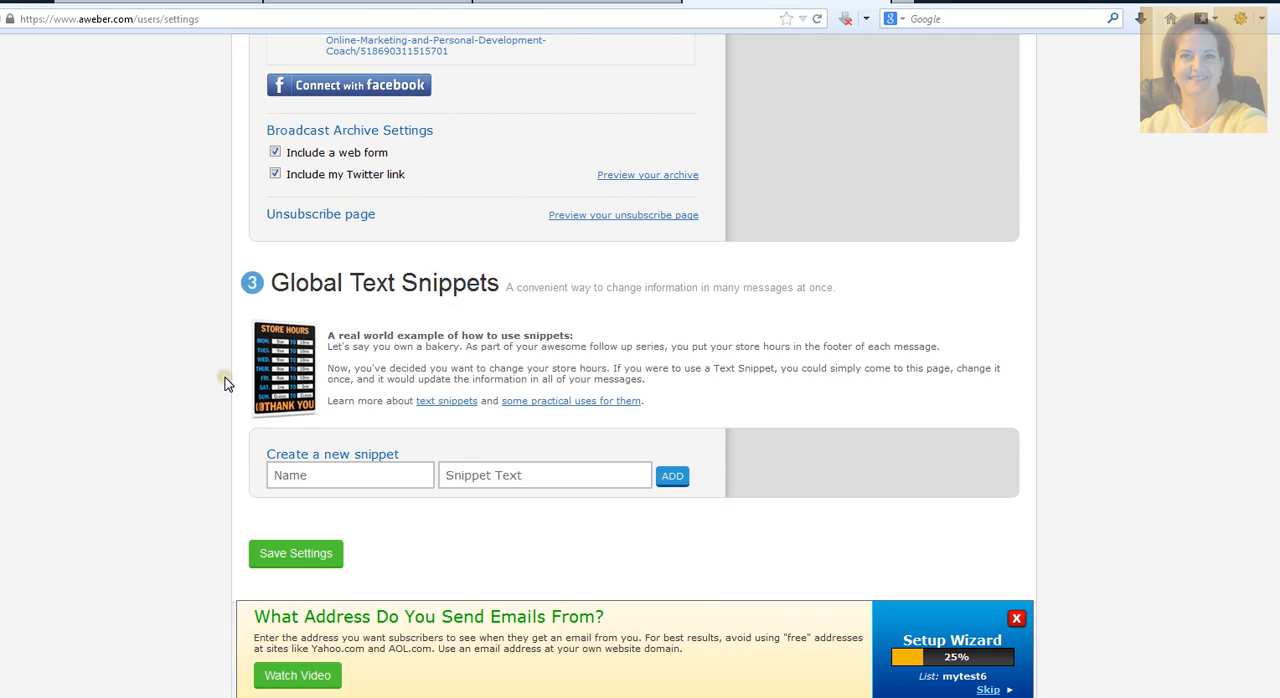
{"action": "scroll", "coordinate": [225, 384], "scroll_direction": "down", "scroll_amount": 1}
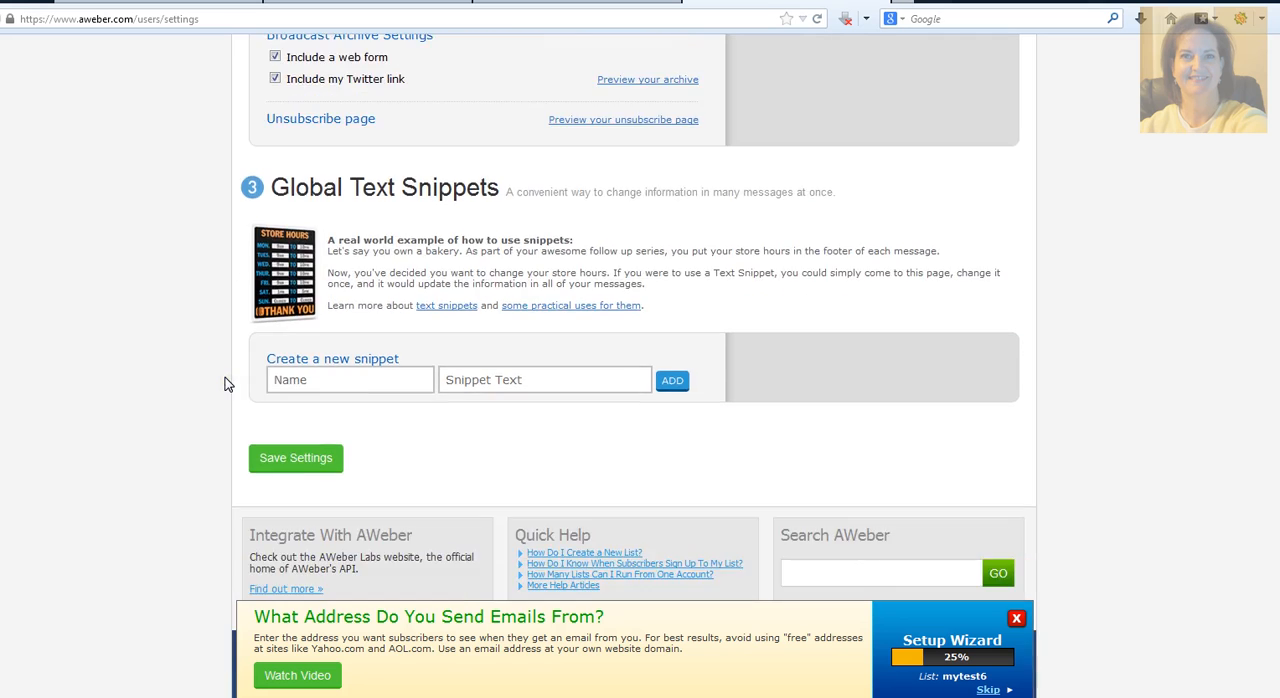
{"action": "left_click", "coordinate": [279, 456]}
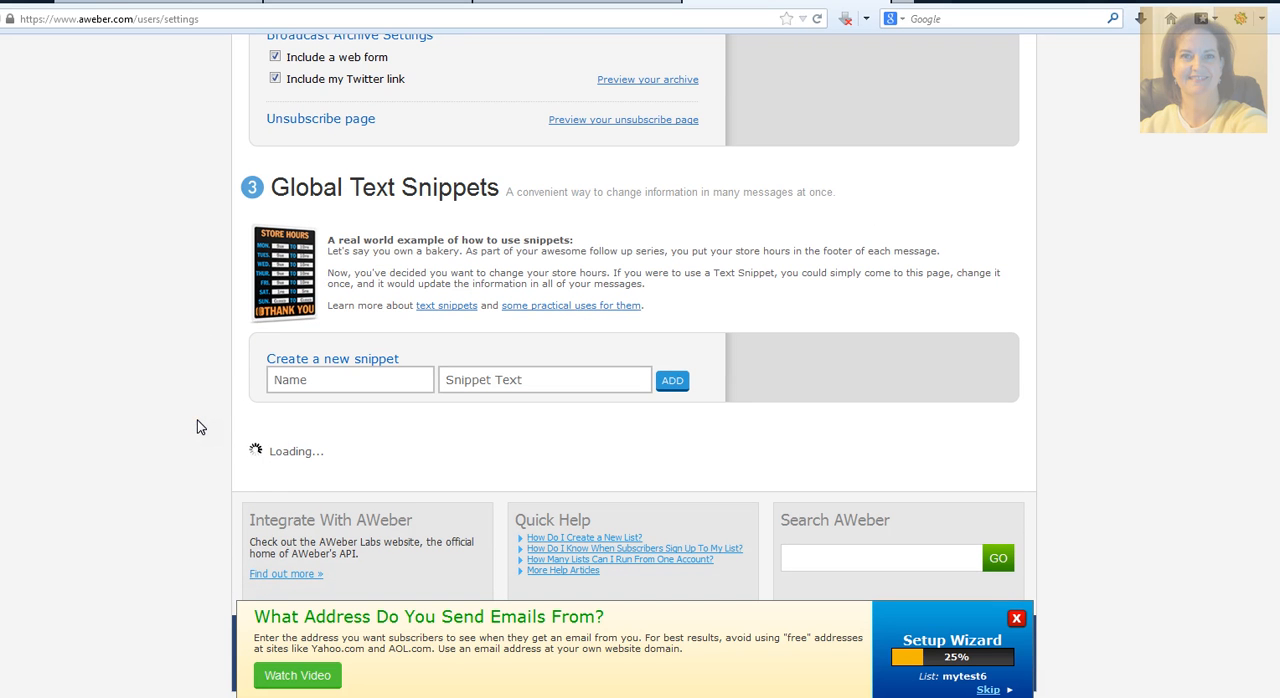
Step: Open the Confirmed Opt-In settings and turn off the opt-in requirement for web forms, confirming the change
{"action": "scroll", "coordinate": [197, 427], "scroll_direction": "up", "scroll_amount": 3}
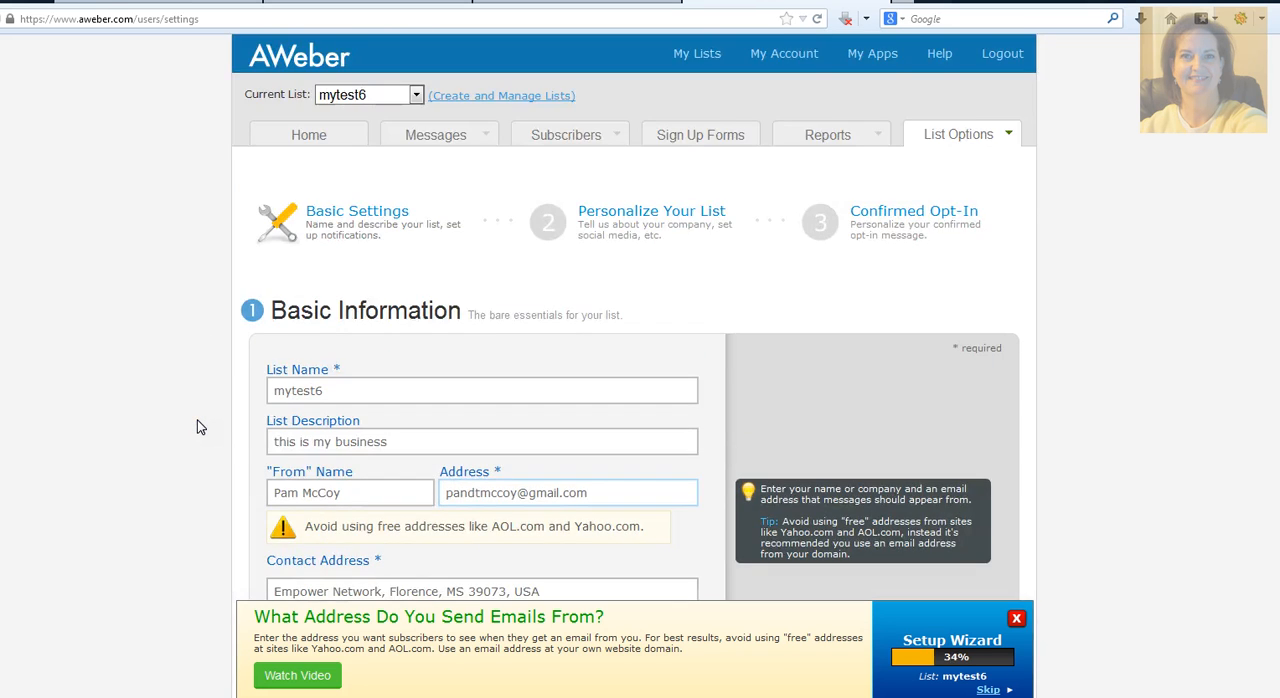
{"action": "left_click", "coordinate": [917, 212]}
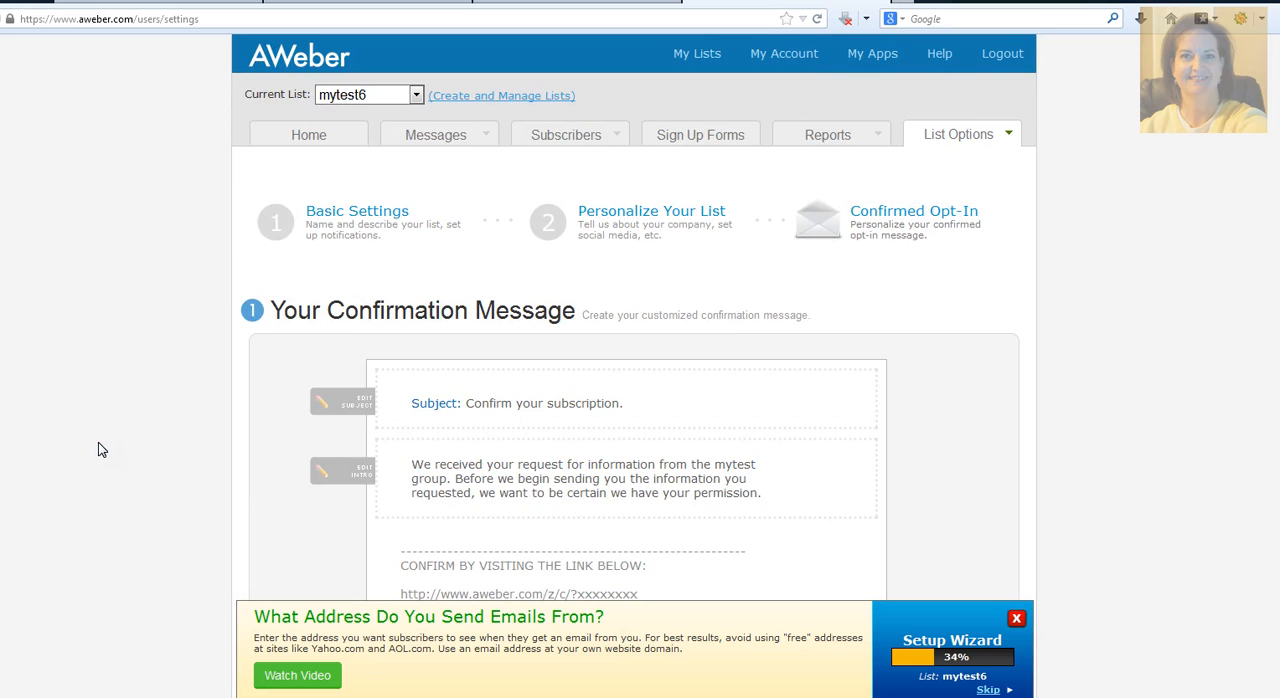
{"action": "scroll", "coordinate": [98, 450], "scroll_direction": "down", "scroll_amount": 4}
{"action": "scroll", "coordinate": [98, 450], "scroll_direction": "down", "scroll_amount": 2}
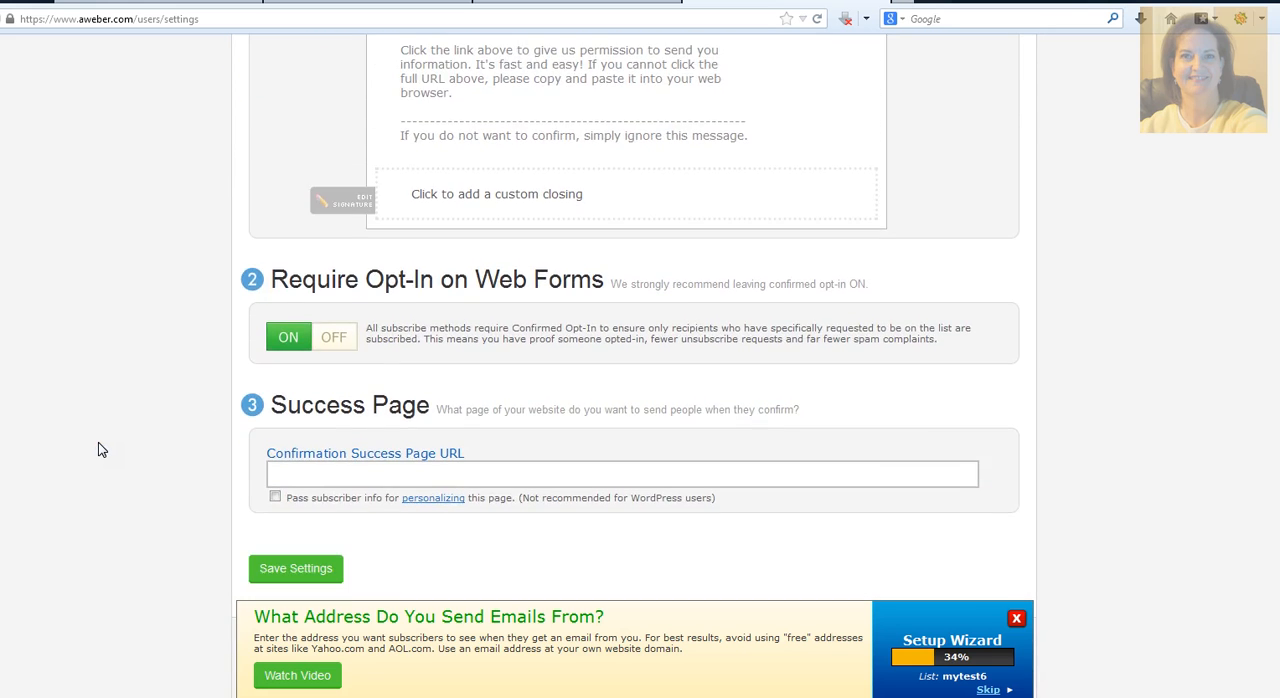
{"action": "left_click", "coordinate": [333, 340]}
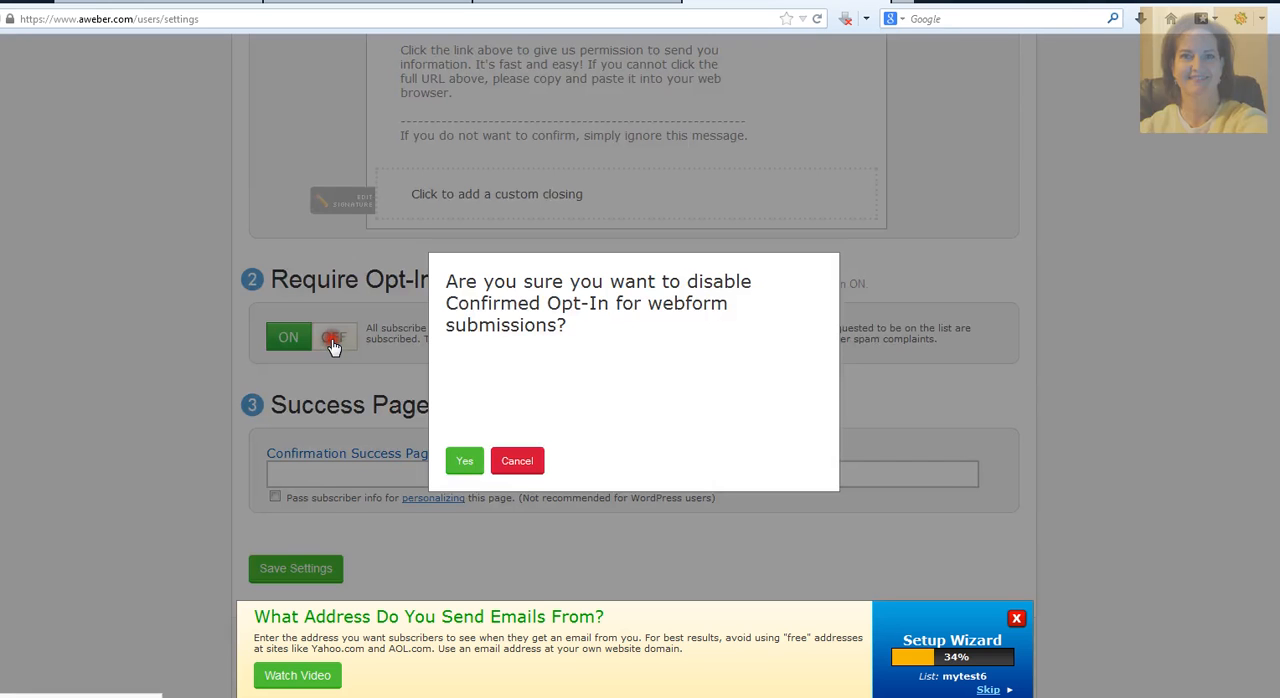
{"action": "left_click", "coordinate": [467, 462]}
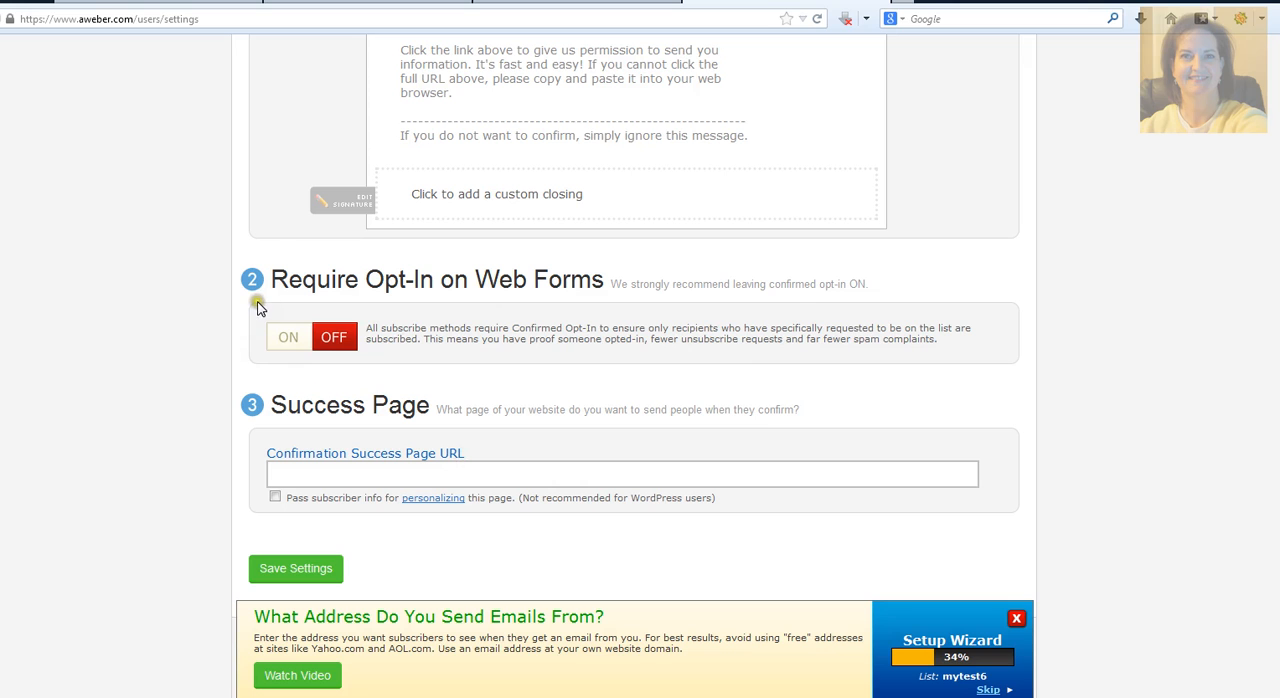
Step: Dismiss the Windows performance dialog by keeping the current color scheme and not showing the message again
{"action": "left_click", "coordinate": [289, 342]}
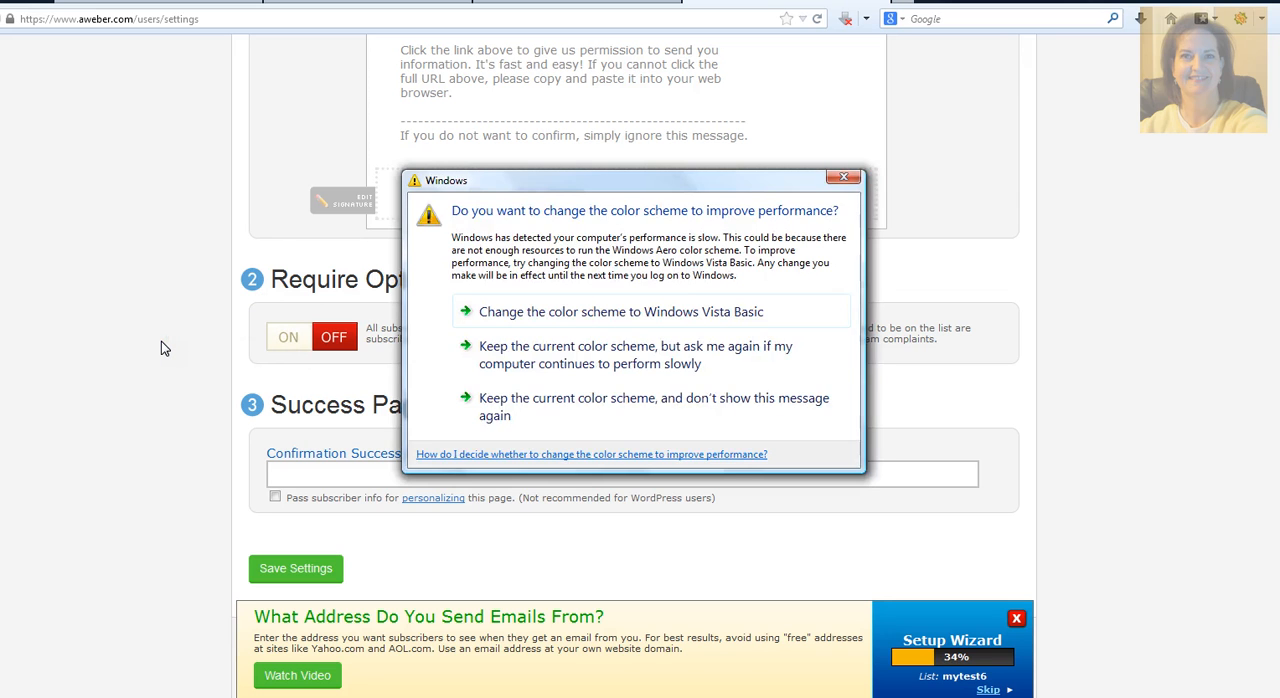
{"action": "left_click", "coordinate": [525, 405]}
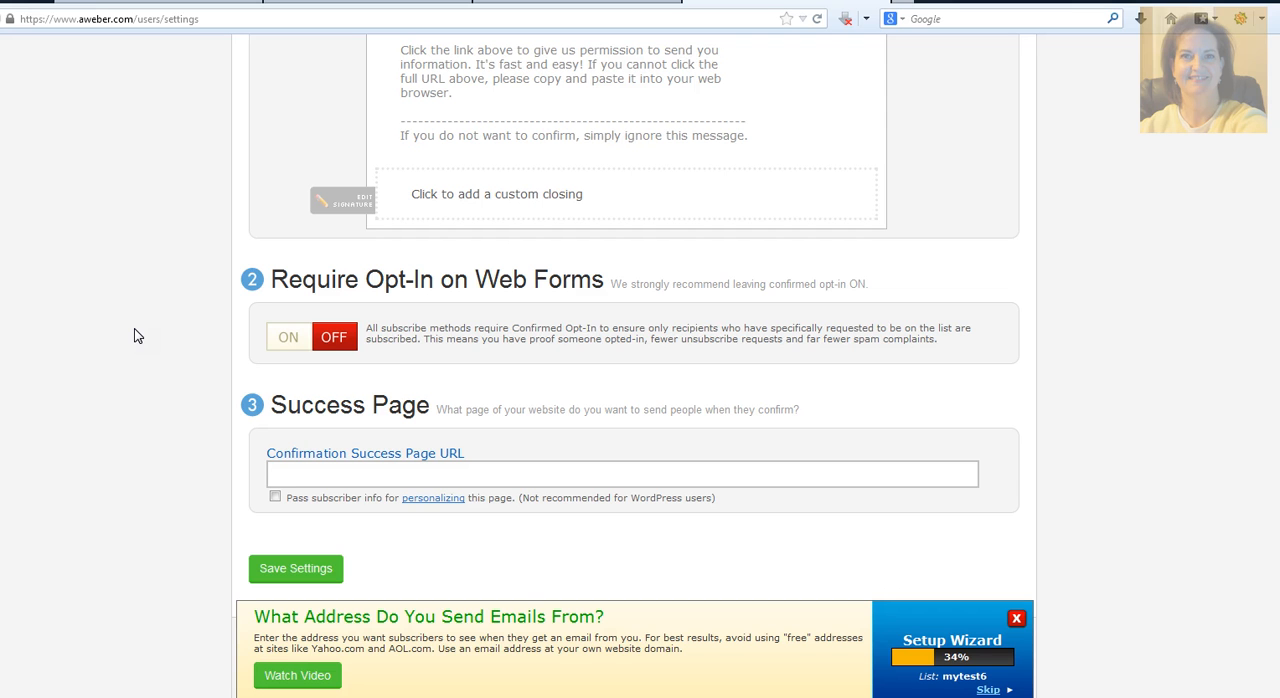
Step: Open the Empower Network commissionloophole page in a new browser tab and copy its web address
{"action": "scroll", "coordinate": [138, 336], "scroll_direction": "down", "scroll_amount": 2}
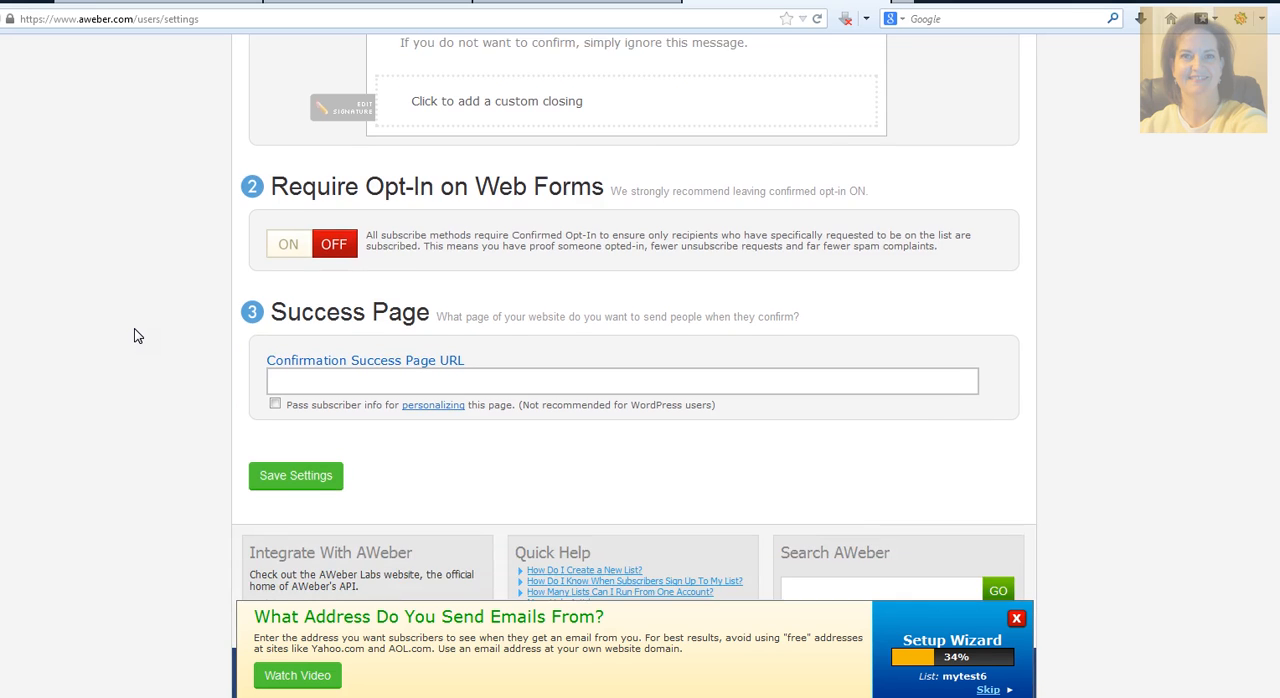
{"action": "left_click", "coordinate": [281, 377]}
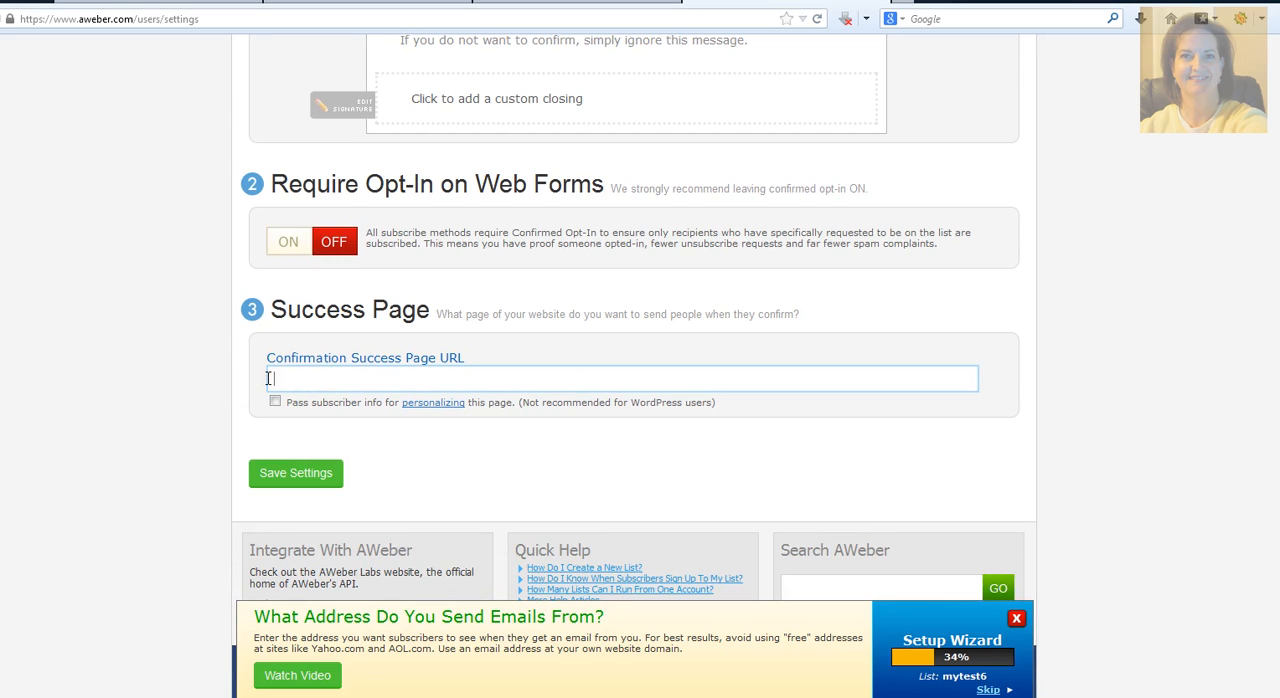
{"action": "left_click", "coordinate": [900, 3]}
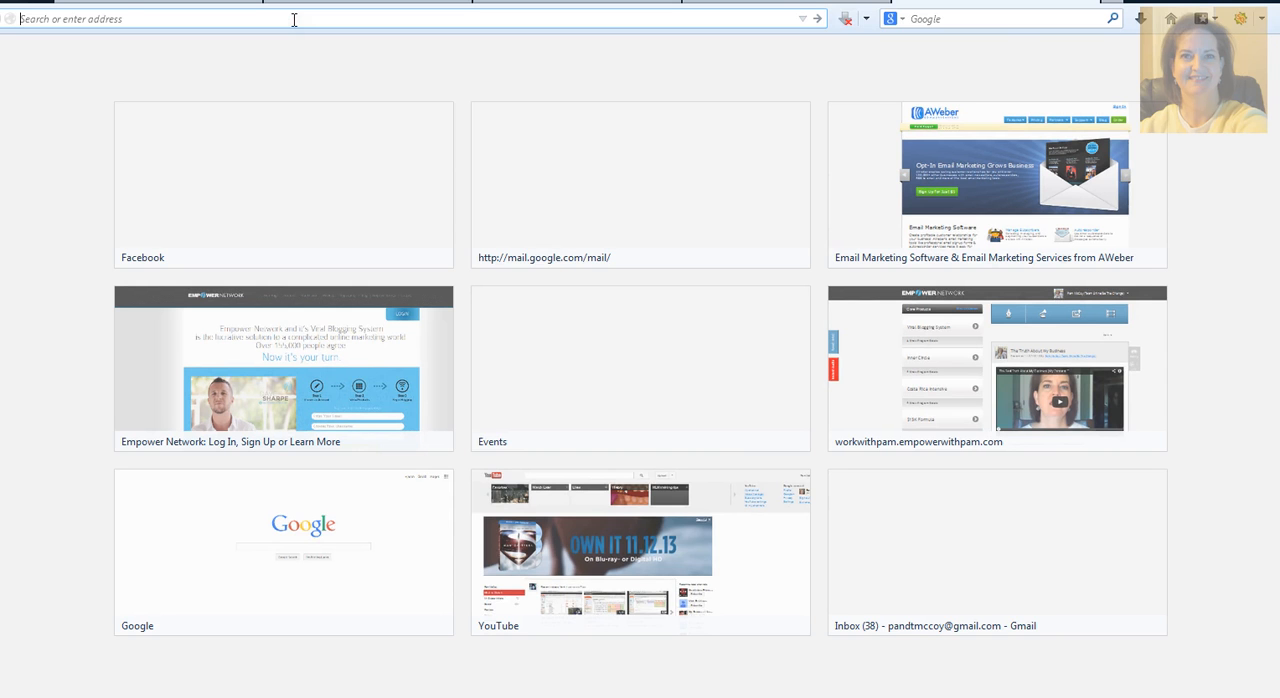
{"action": "type", "text": "empowernetwork.com/"}
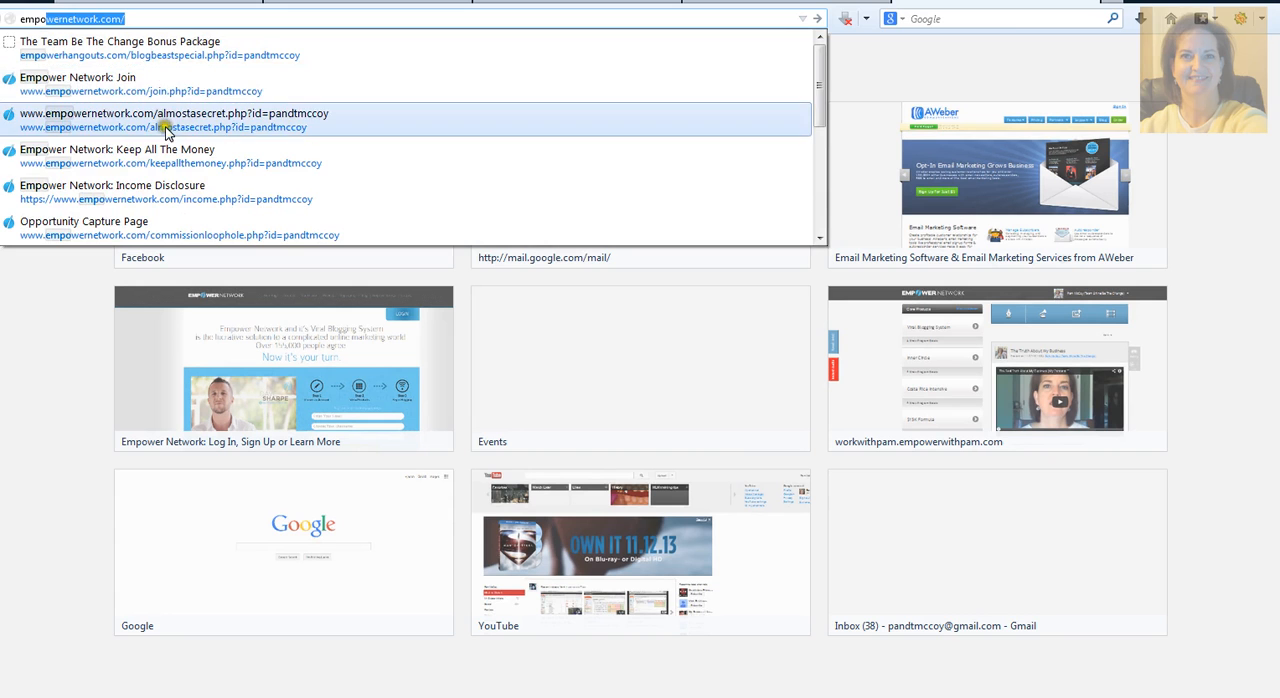
{"action": "left_click", "coordinate": [166, 228]}
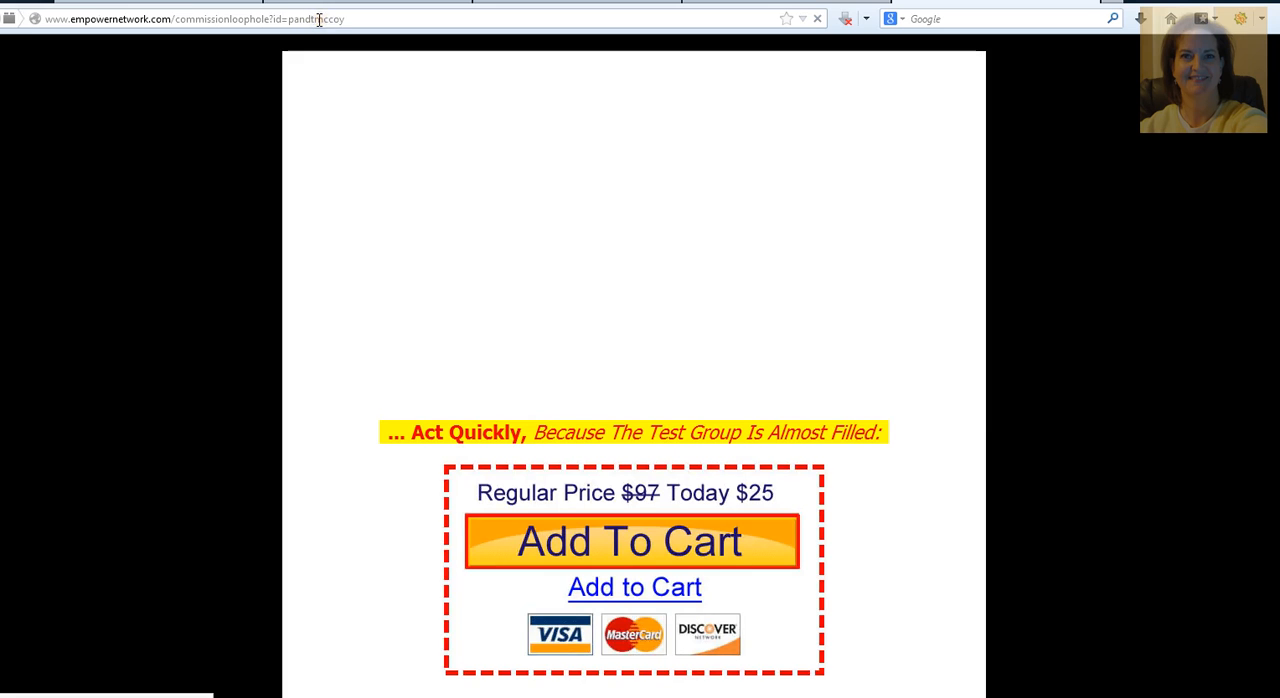
{"action": "left_click", "coordinate": [319, 19]}
{"action": "key", "text": "ctrl+c"}
{"action": "right_click", "coordinate": [321, 21]}
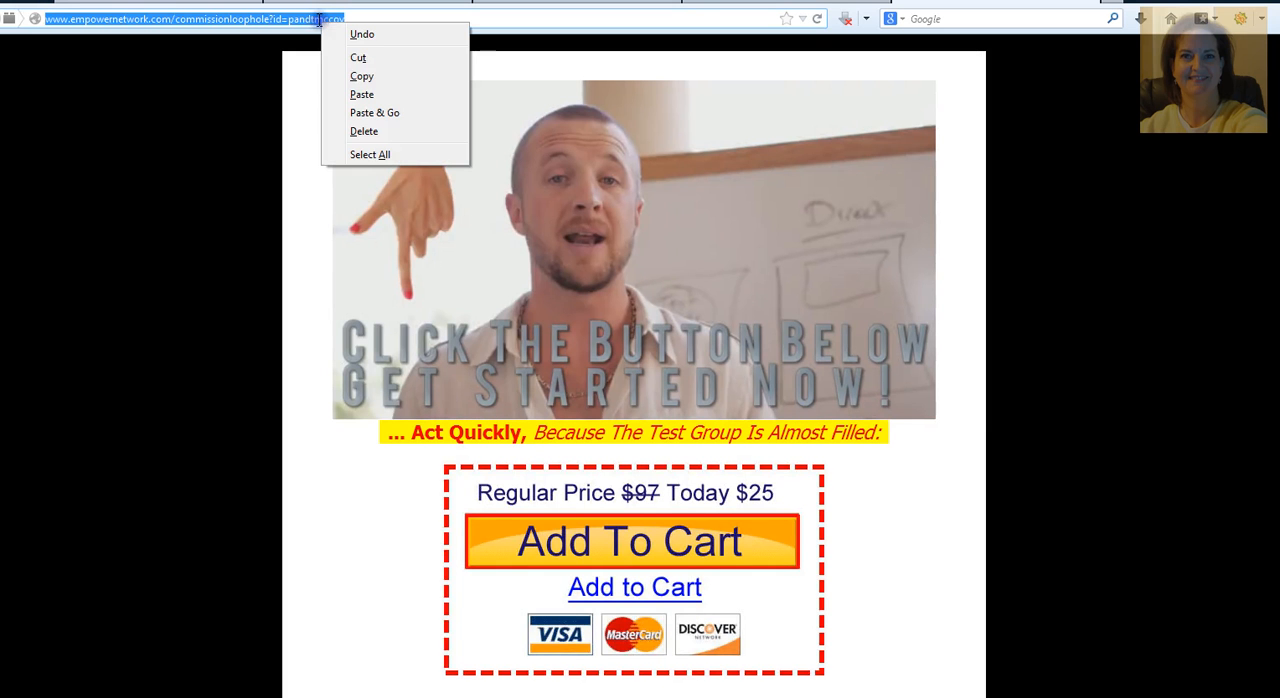
{"action": "left_click", "coordinate": [361, 76]}
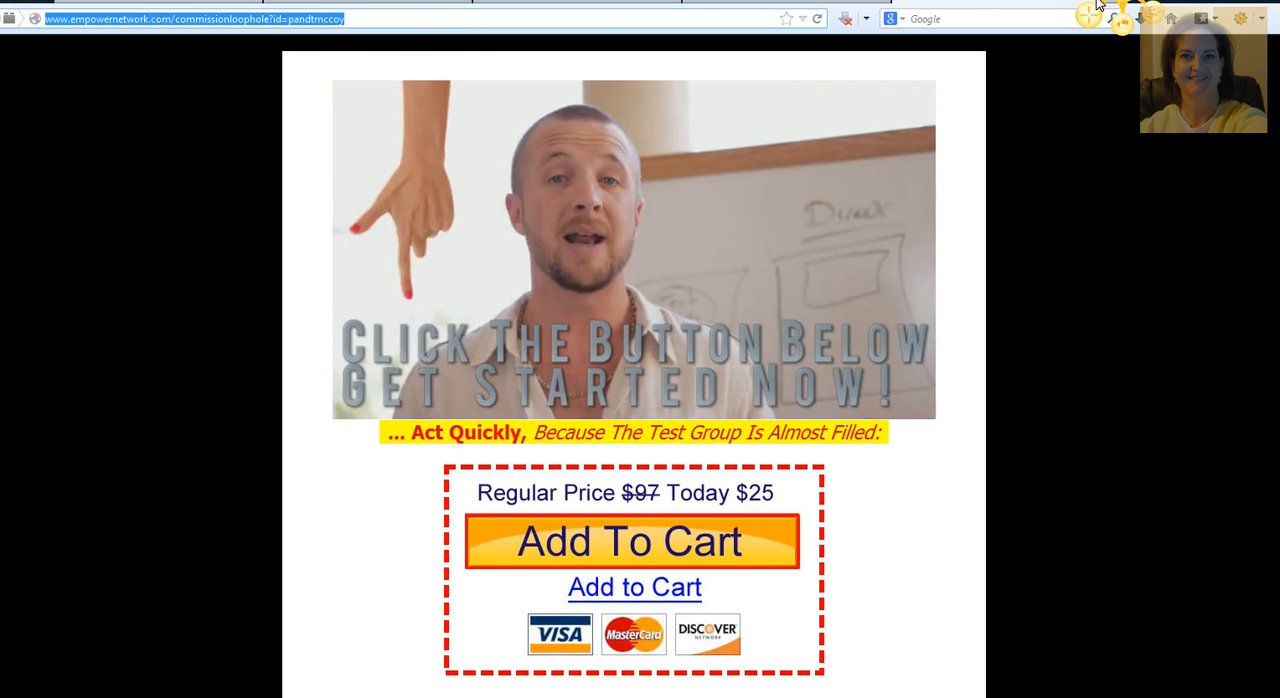
Step: Paste the copied commissionloophole page address as the Confirmation Success Page URL in the Confirmed Opt-In settings
{"action": "left_click", "coordinate": [960, 3]}
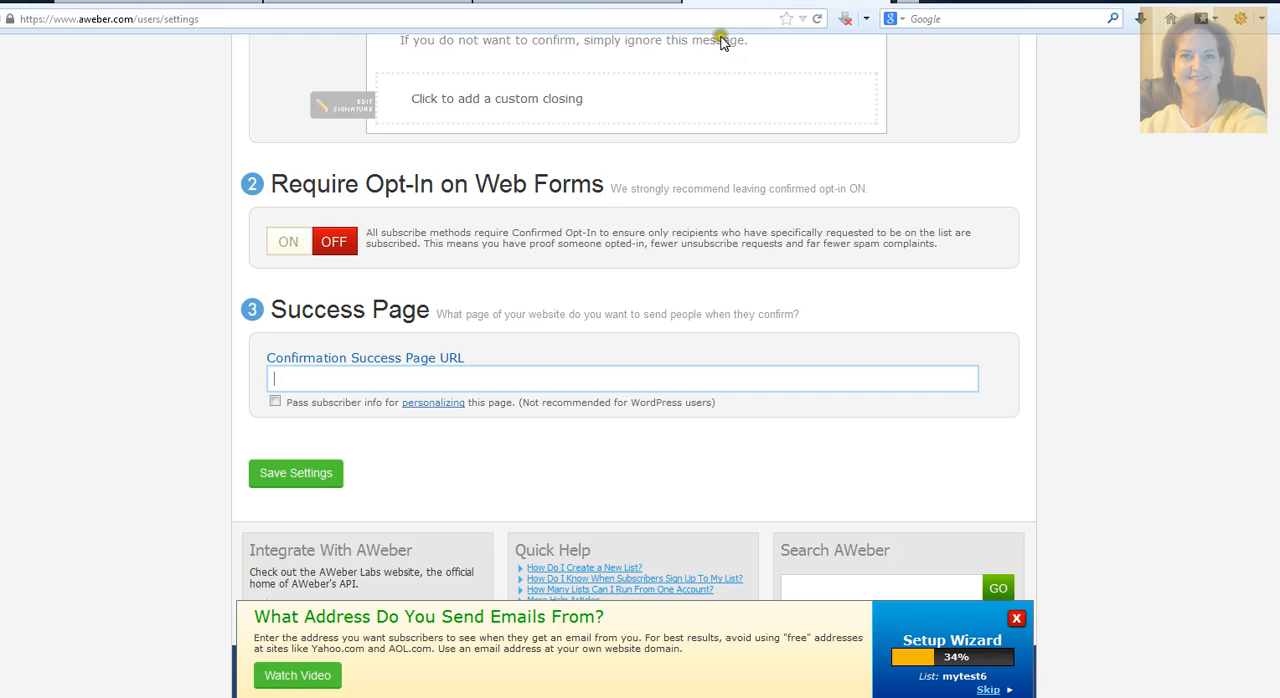
{"action": "right_click", "coordinate": [276, 378]}
{"action": "left_click", "coordinate": [300, 452]}
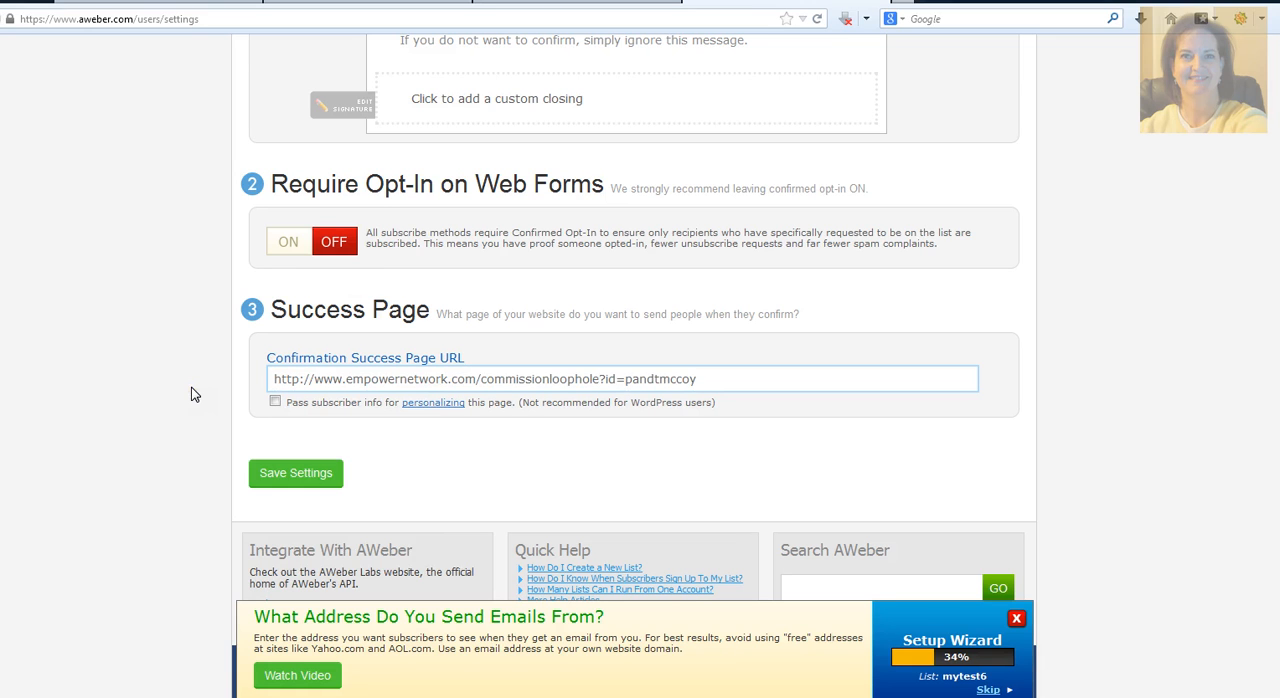
Step: Clear the entire address from the Confirmation Success Page URL field
{"action": "left_click", "coordinate": [735, 376]}
{"action": "left_click", "coordinate": [689, 380]}
{"action": "left_click_drag", "start_coordinate": [692, 379], "coordinate": [17, 348]}
{"action": "key", "text": "BackSpace"}
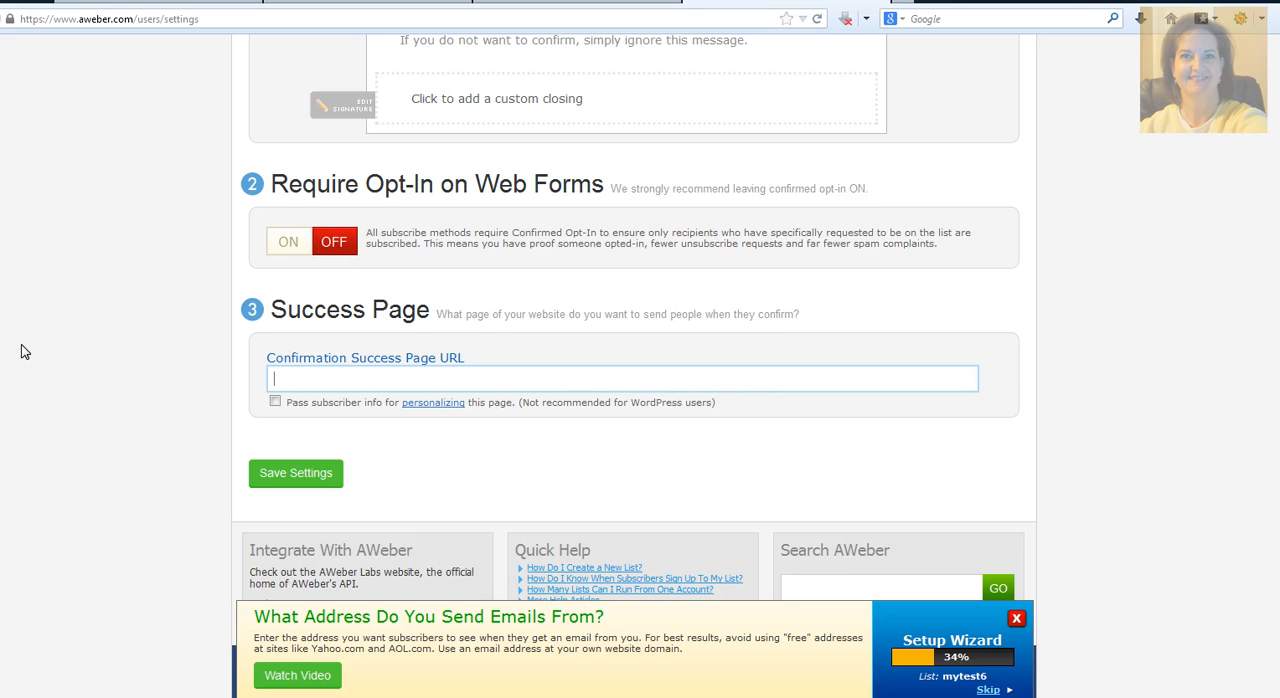
Step: Save the Confirmed Opt-In settings and open the Follow Up Series page for the list's messages
{"action": "left_click", "coordinate": [291, 478]}
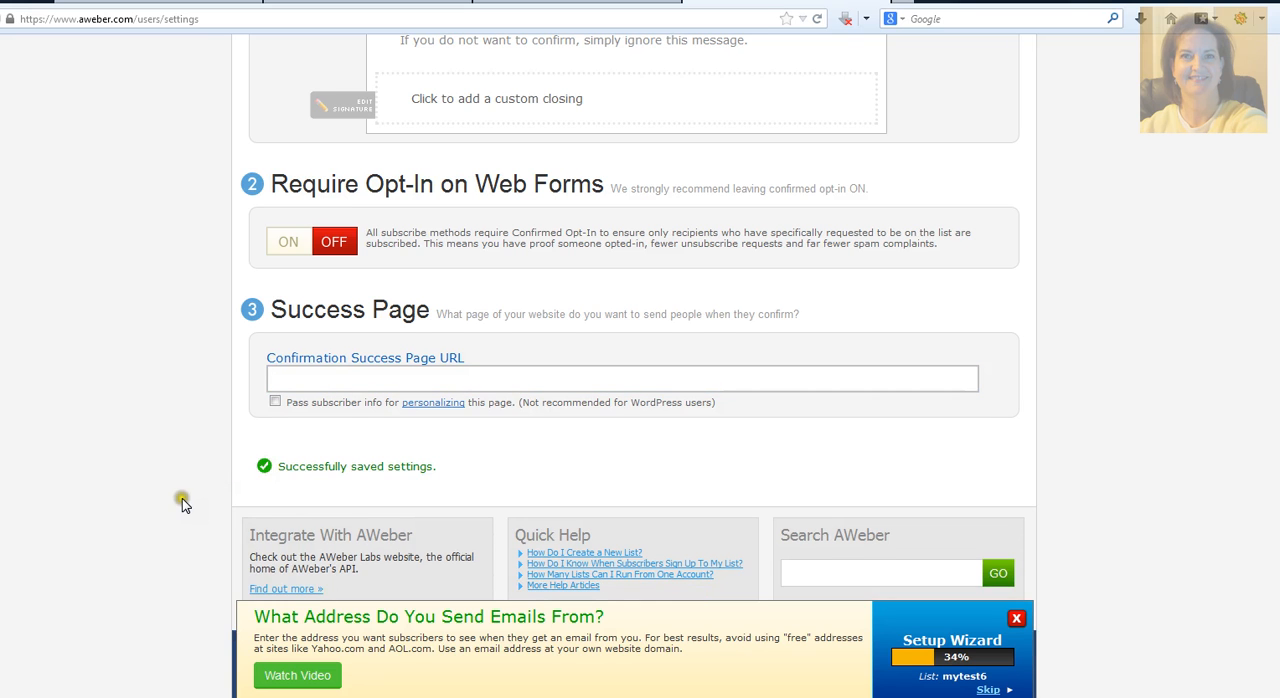
{"action": "scroll", "coordinate": [182, 498], "scroll_direction": "up", "scroll_amount": 3}
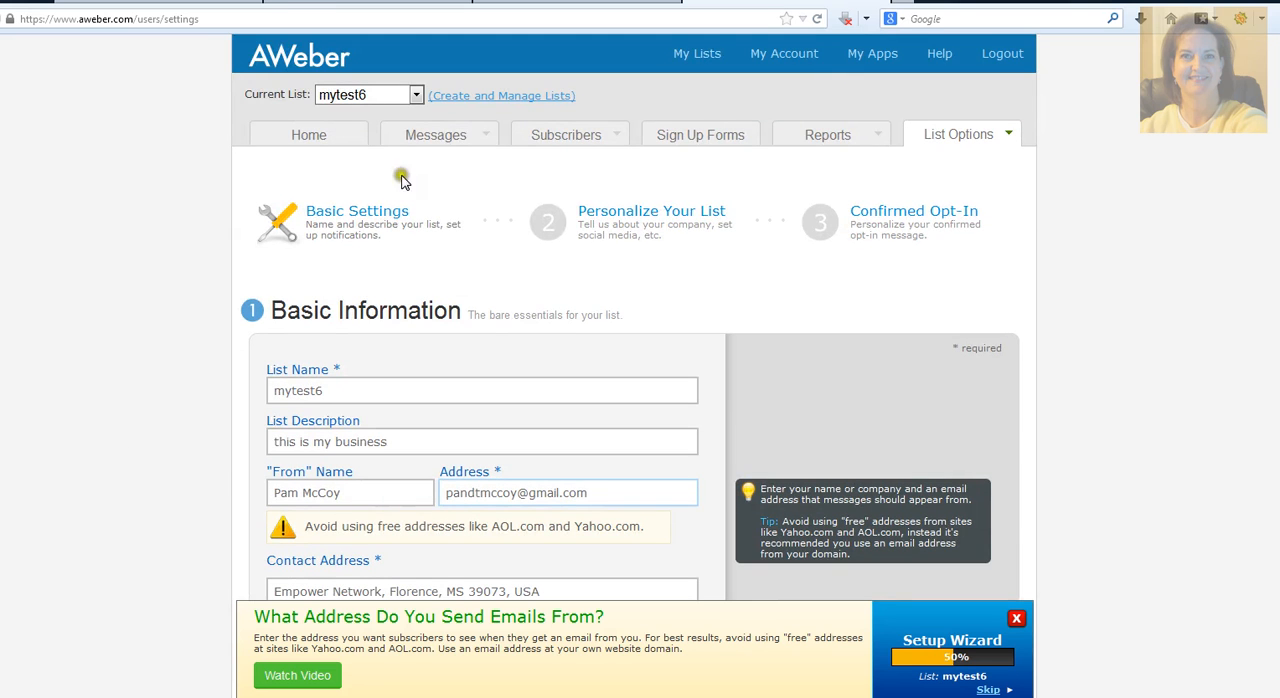
{"action": "mouse_move", "coordinate": [452, 136]}
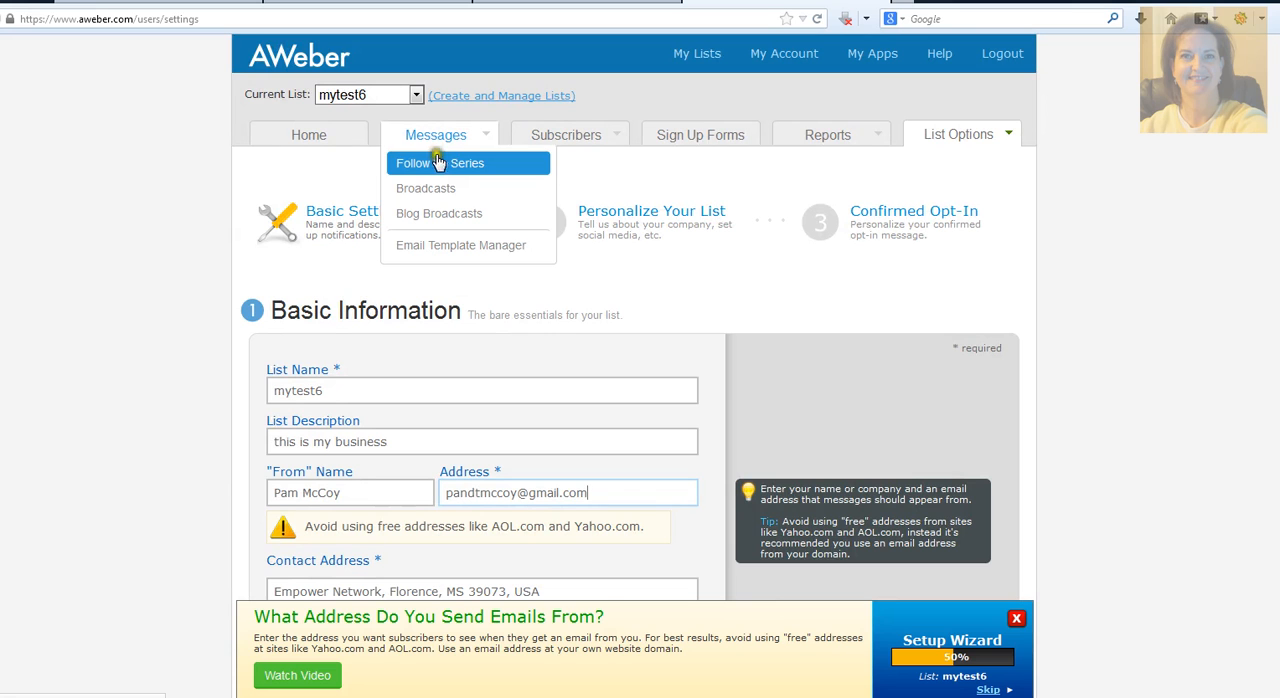
{"action": "left_click", "coordinate": [442, 166]}
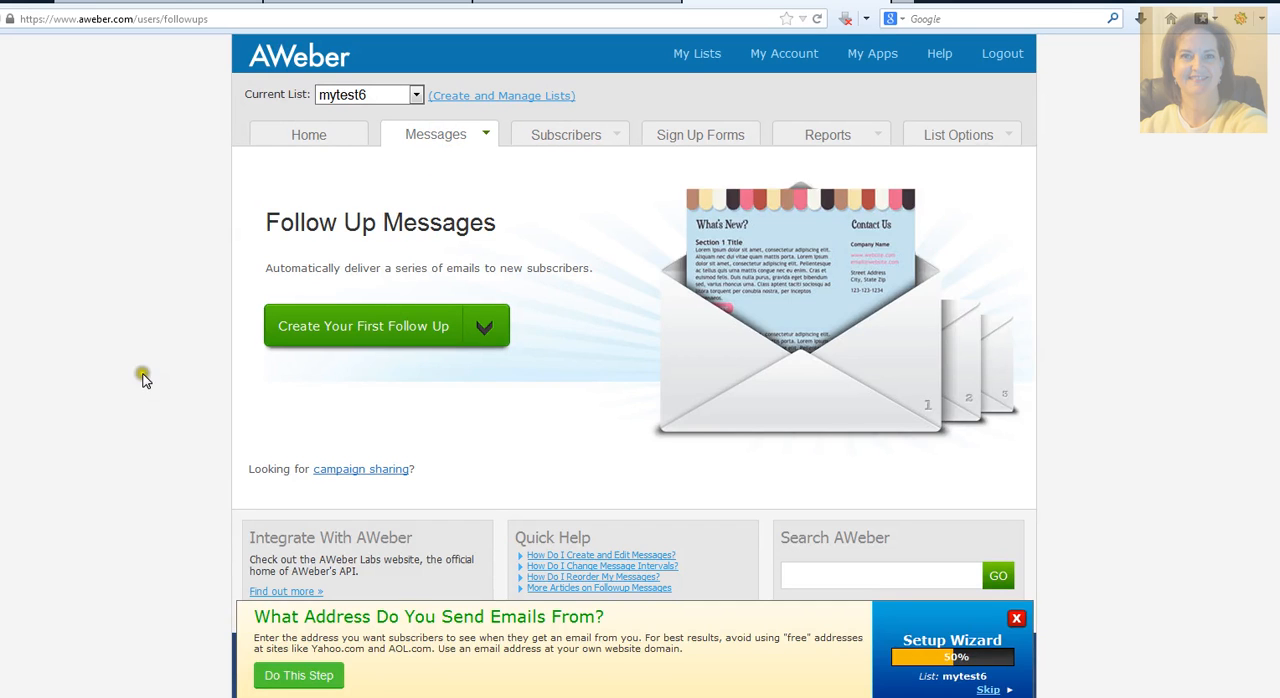
Step: Open the campaign sharing options for the list's follow-up messages
{"action": "scroll", "coordinate": [142, 380], "scroll_direction": "down", "scroll_amount": 3}
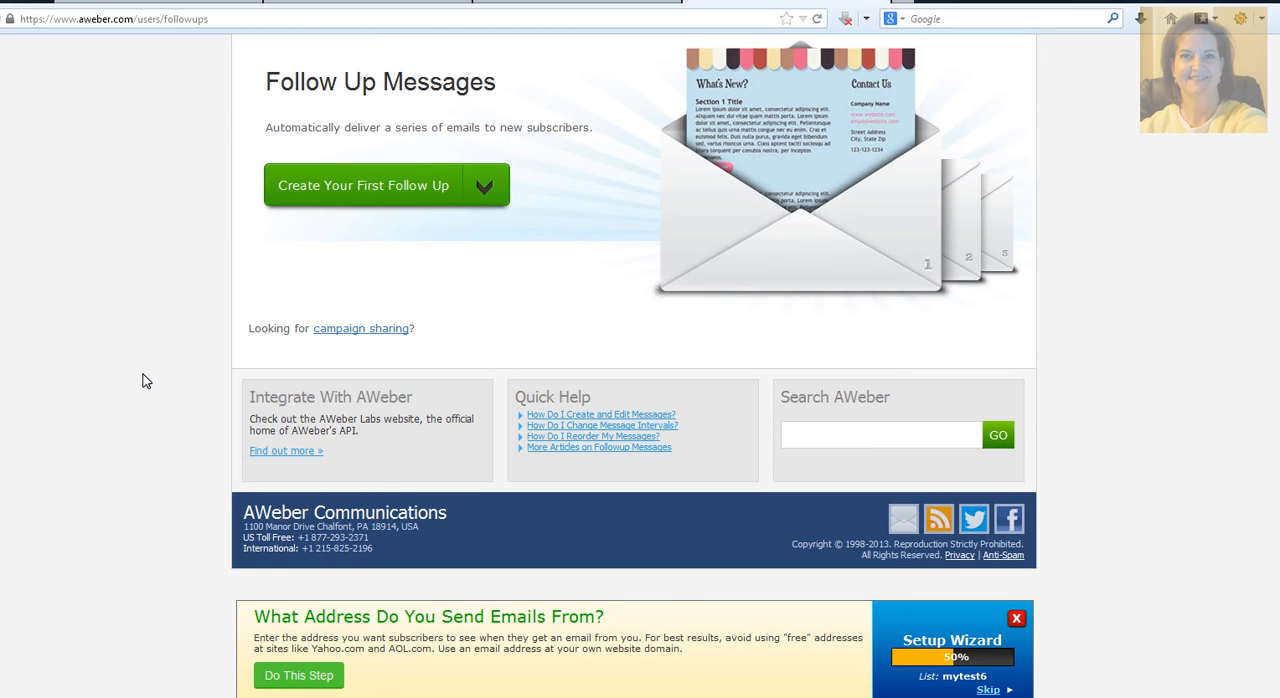
{"action": "scroll", "coordinate": [142, 380], "scroll_direction": "up", "scroll_amount": 3}
{"action": "left_click", "coordinate": [436, 140]}
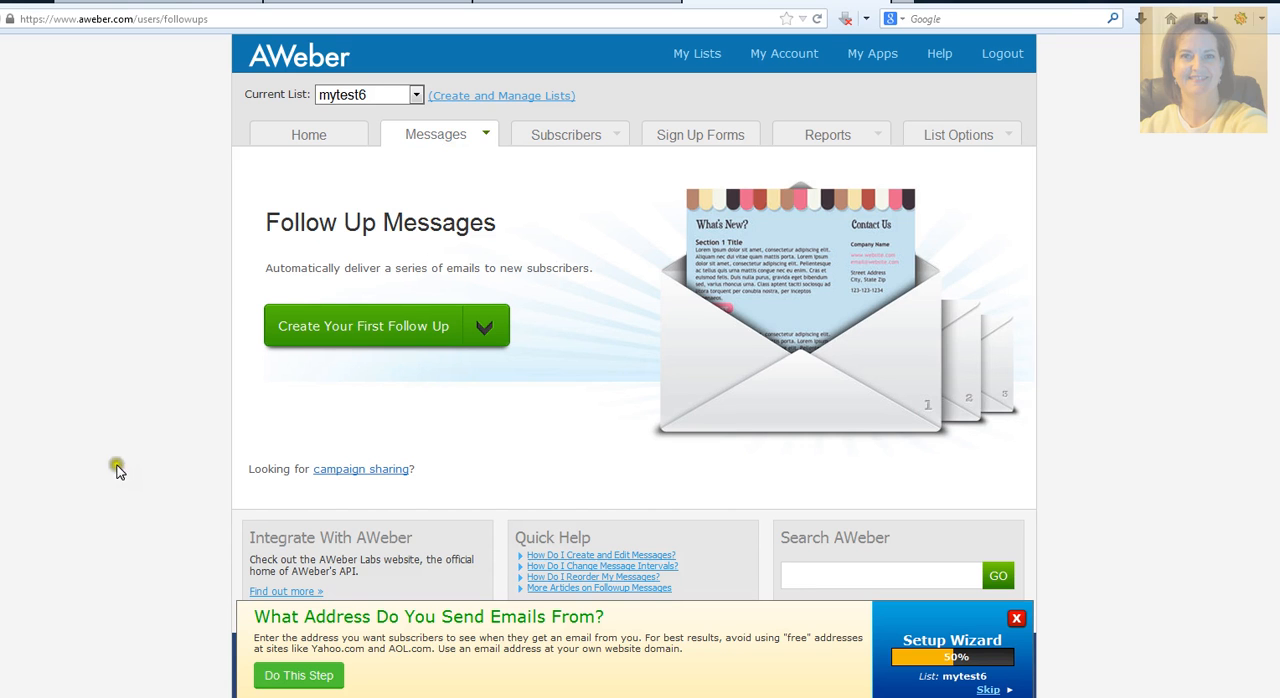
{"action": "left_click", "coordinate": [349, 451]}
{"action": "left_click", "coordinate": [333, 474]}
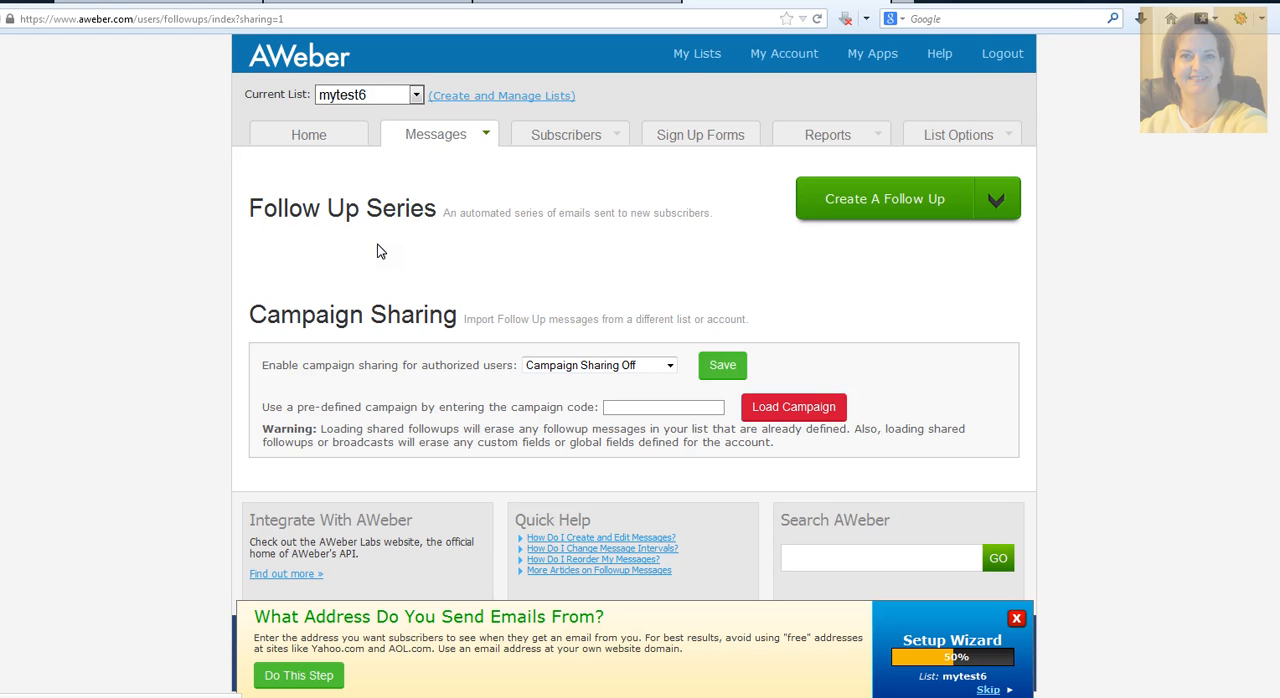
Step: Create a new follow-up message with the subject "Here's the information you requested!"
{"action": "left_click", "coordinate": [931, 204]}
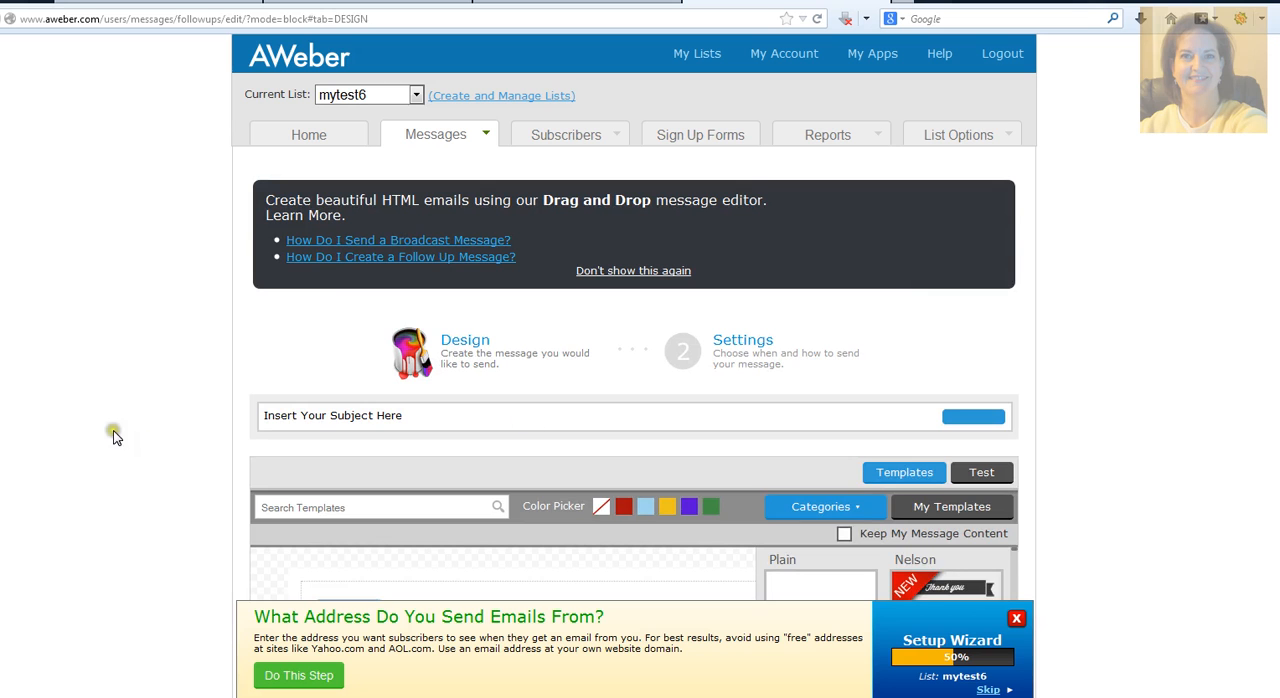
{"action": "left_click", "coordinate": [300, 420]}
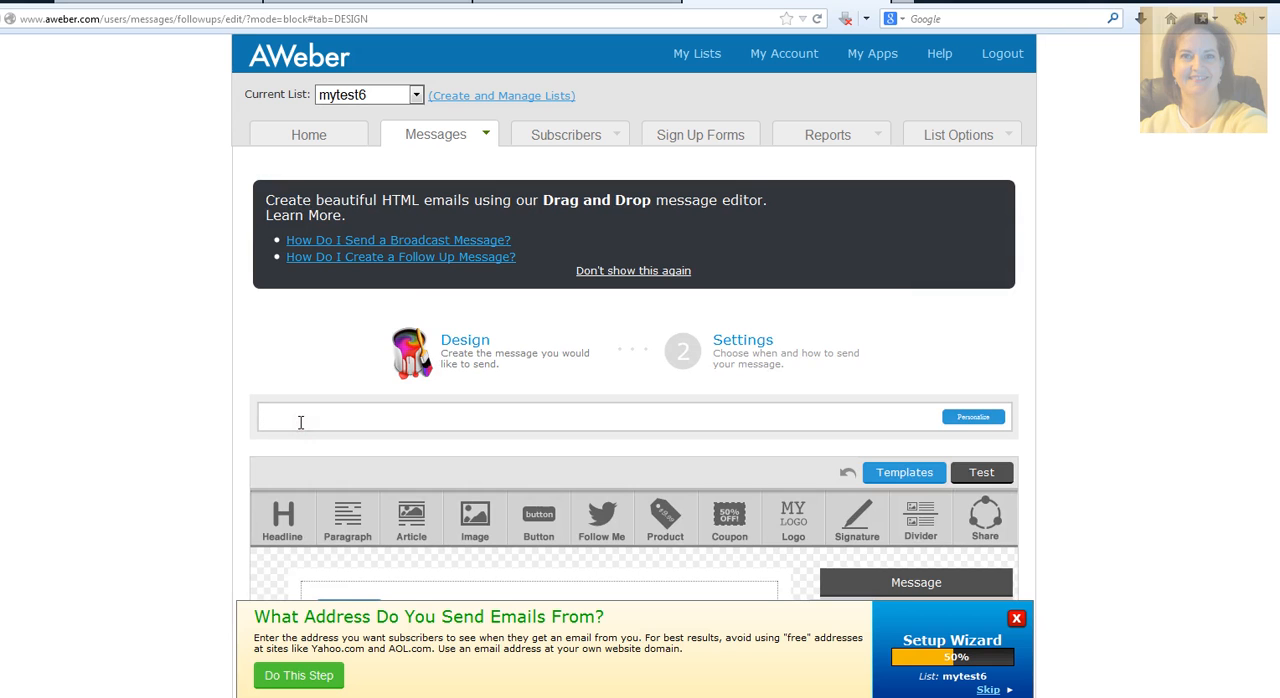
{"action": "type", "text": "Here's the information you requested!"}
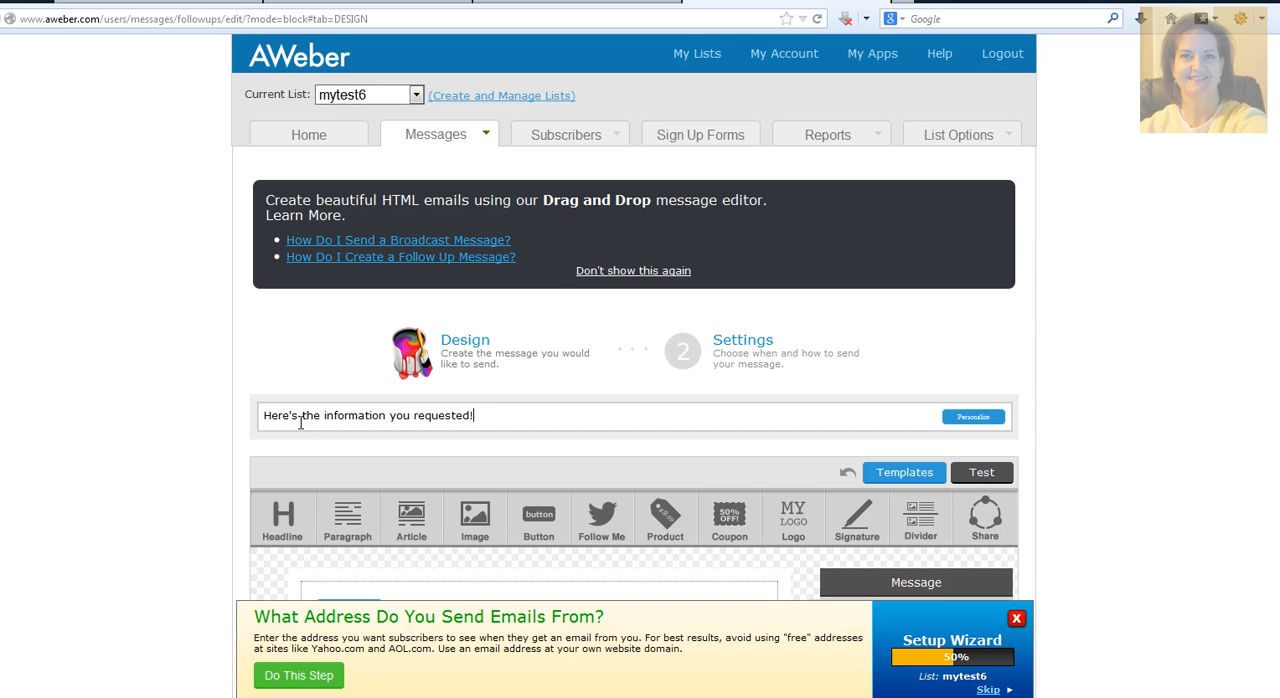
Step: Add "Welcome!" at the start of the subject line and replace its closing exclamation mark with a period
{"action": "key", "text": "Left"}
{"action": "key", "text": "Left"}
{"action": "key", "text": "Left"}
{"action": "key", "text": "Left"}
{"action": "key", "text": "Left"}
{"action": "key", "text": "Left"}
{"action": "key", "text": "Left"}
{"action": "key", "text": "Left"}
{"action": "key", "text": "Left"}
{"action": "key", "text": "Left"}
{"action": "key", "text": "Left"}
{"action": "key", "text": "Left"}
{"action": "key", "text": "Left"}
{"action": "key", "text": "Left"}
{"action": "key", "text": "Left"}
{"action": "key", "text": "Left"}
{"action": "key", "text": "Left"}
{"action": "key", "text": "Left"}
{"action": "key", "text": "Left"}
{"action": "key", "text": "Left"}
{"action": "type", "text": "Welcome"}
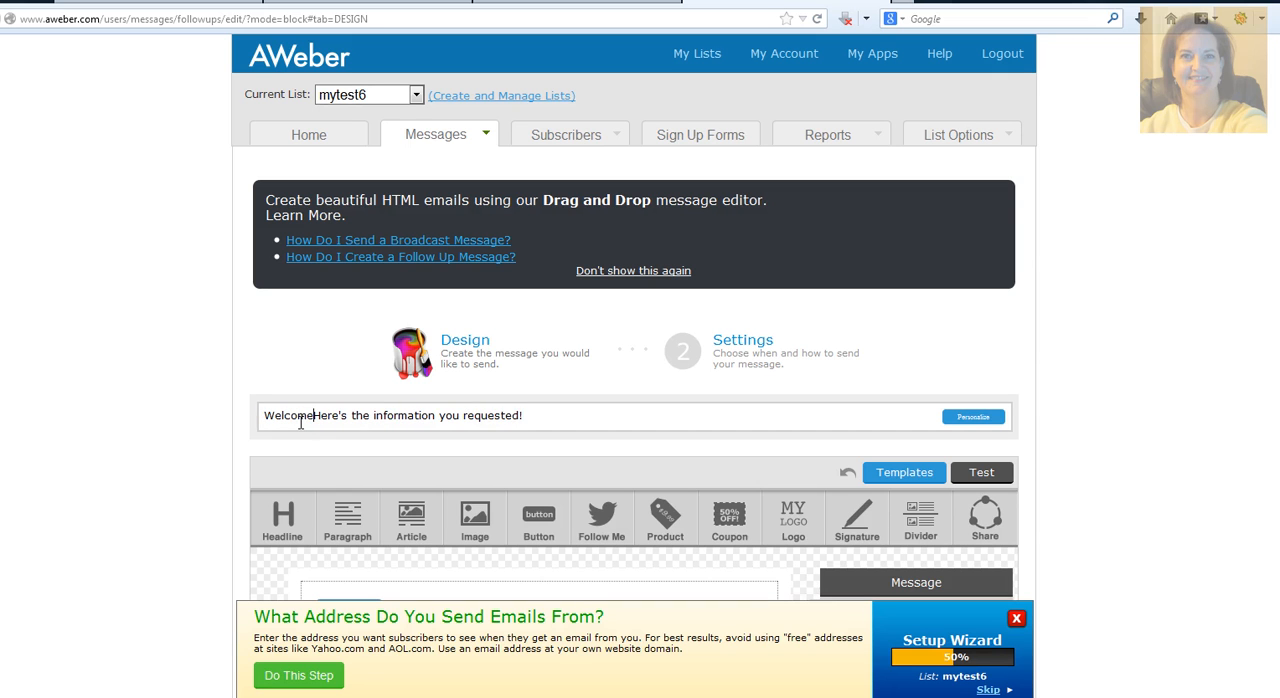
{"action": "type", "text": "!"}
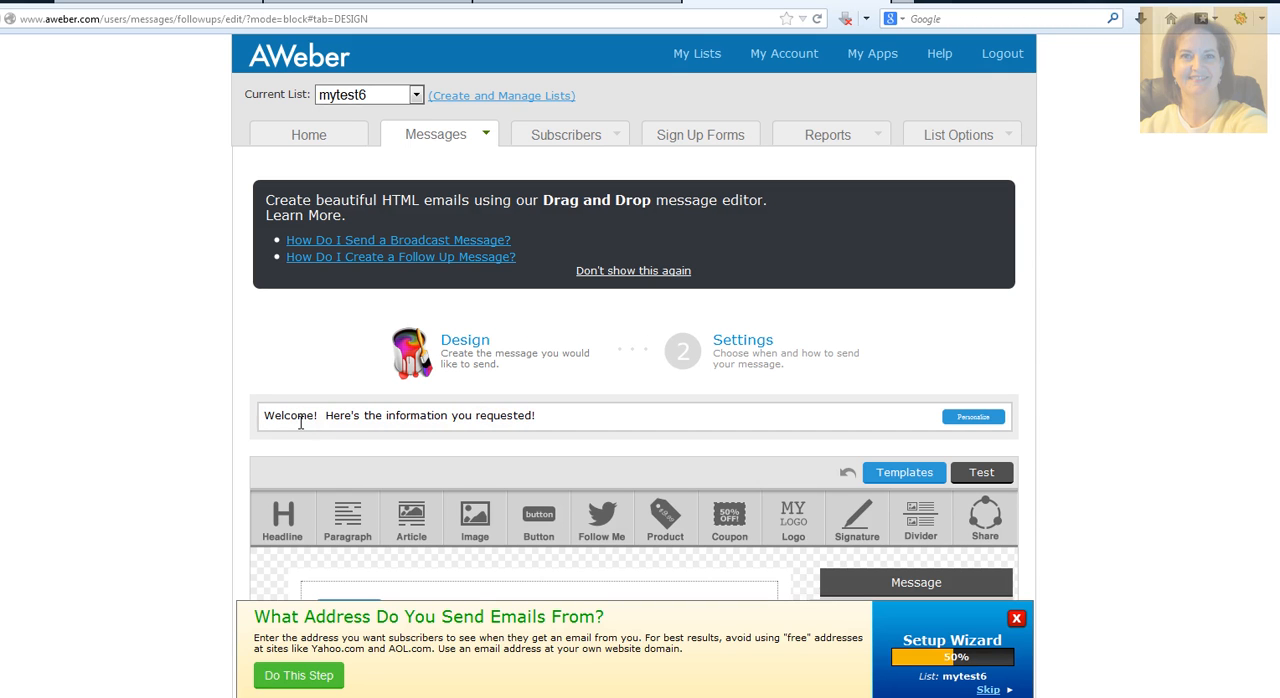
{"action": "left_click", "coordinate": [545, 415]}
{"action": "key", "text": "BackSpace"}
{"action": "scroll", "coordinate": [537, 414], "scroll_direction": "down", "scroll_amount": 3}
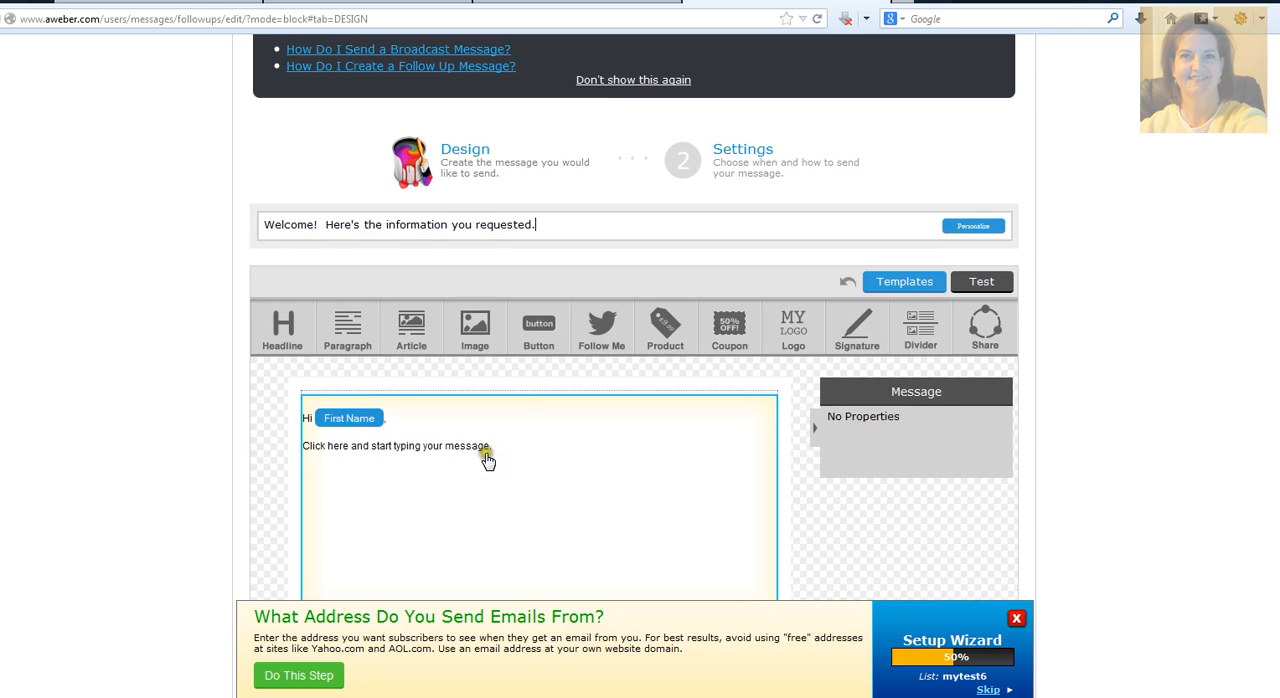
{"action": "left_click", "coordinate": [325, 427]}
{"action": "left_click", "coordinate": [327, 420]}
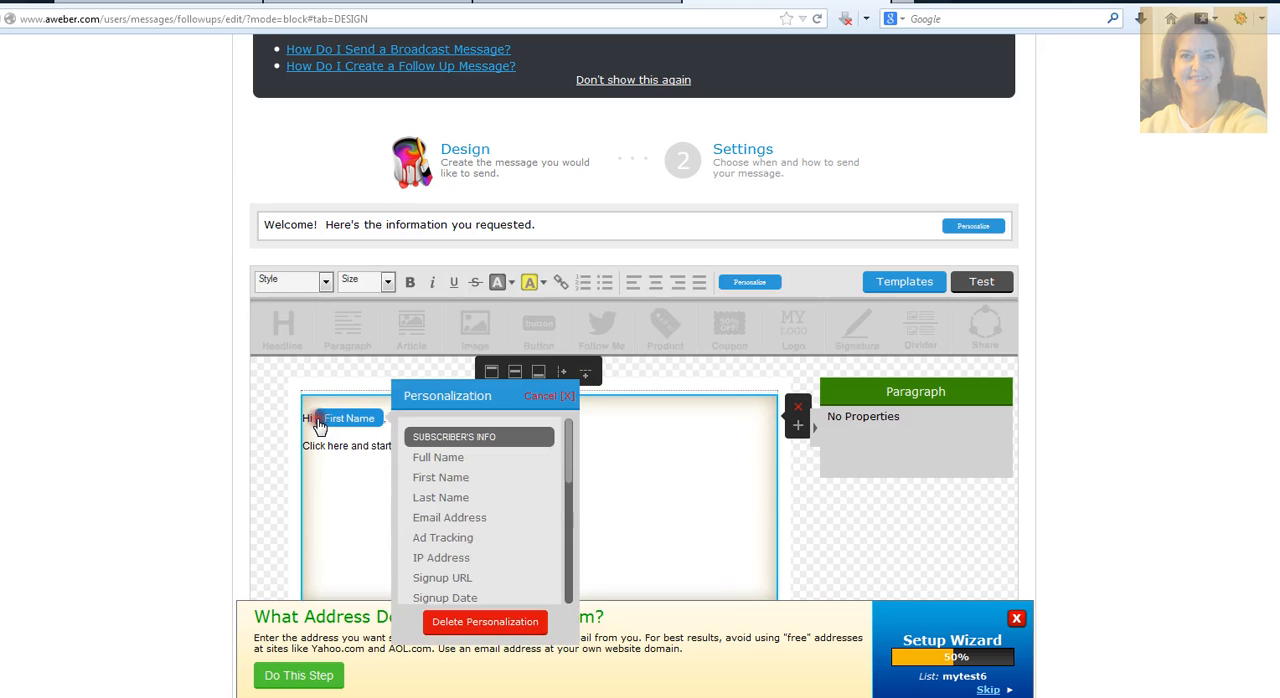
{"action": "left_click", "coordinate": [541, 396]}
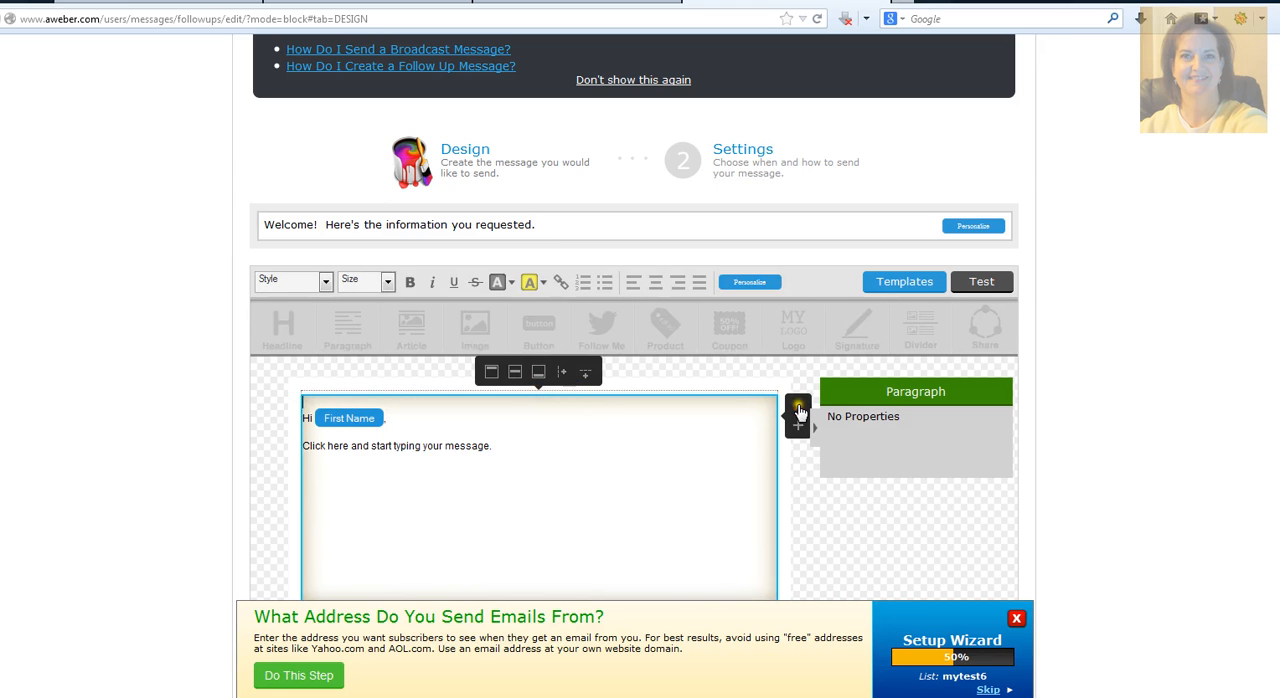
Step: Replace the default message block with a Paragraph block reading "Thanks so much for asking for further information about my company."
{"action": "left_click", "coordinate": [797, 409]}
{"action": "left_click_drag", "start_coordinate": [344, 332], "coordinate": [400, 400]}
{"action": "left_click", "coordinate": [362, 424]}
{"action": "left_click", "coordinate": [360, 419]}
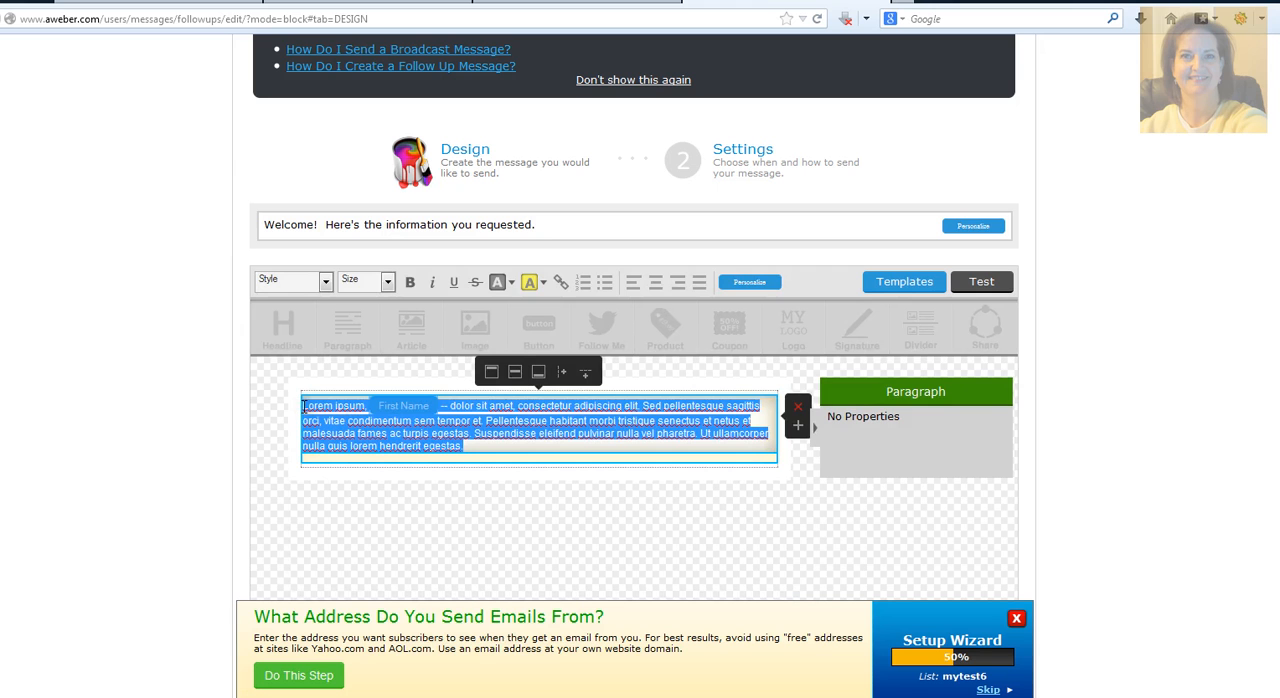
{"action": "type", "text": "Tha"}
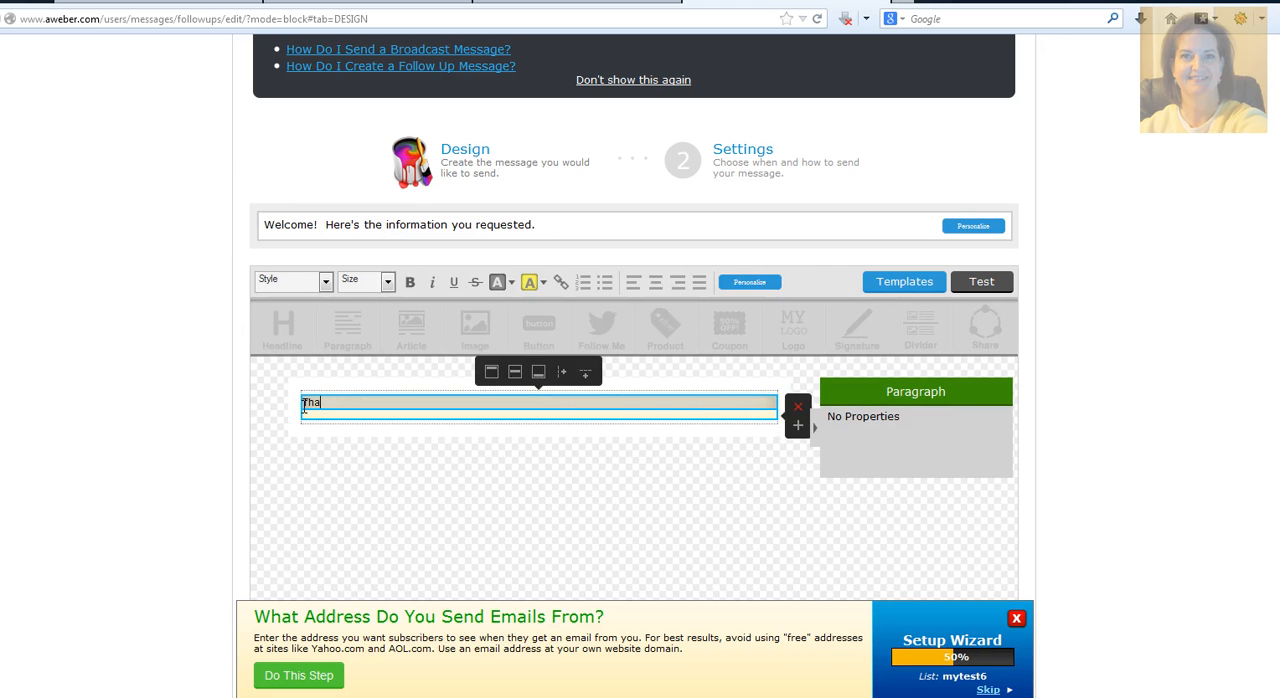
{"action": "type", "text": "nks so much for asking for further information"}
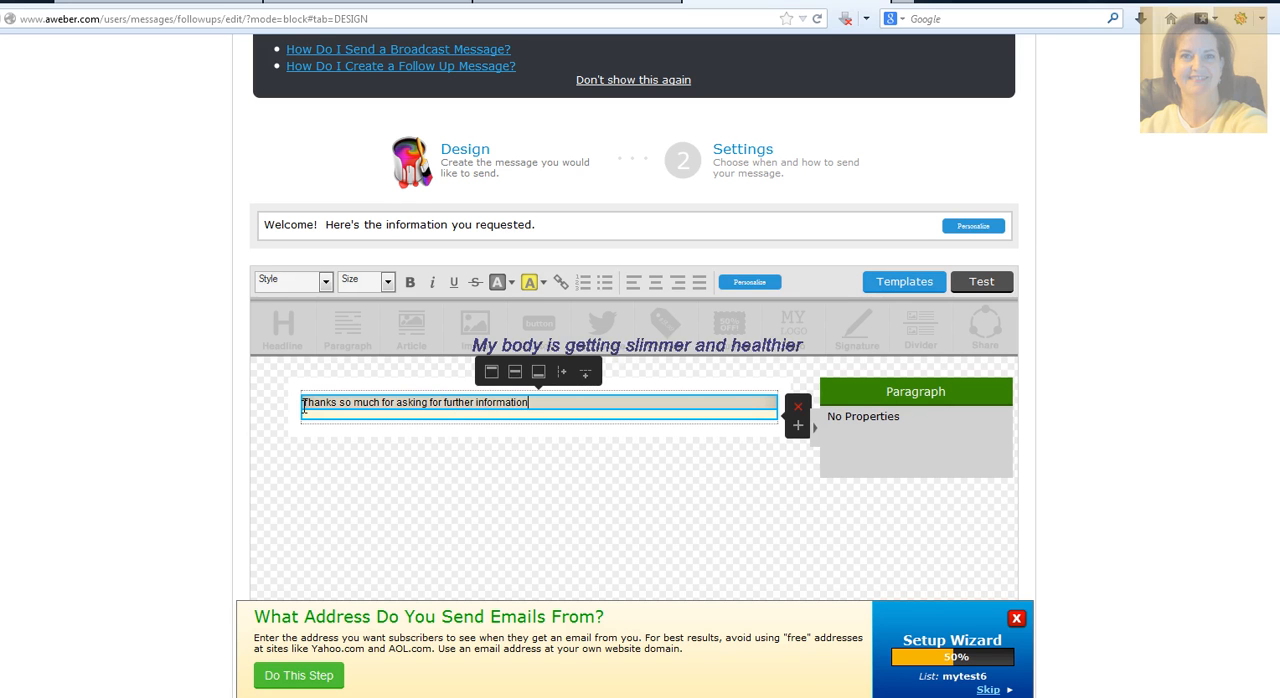
{"action": "key", "text": "Return"}
{"action": "type", "text": "about my company"}
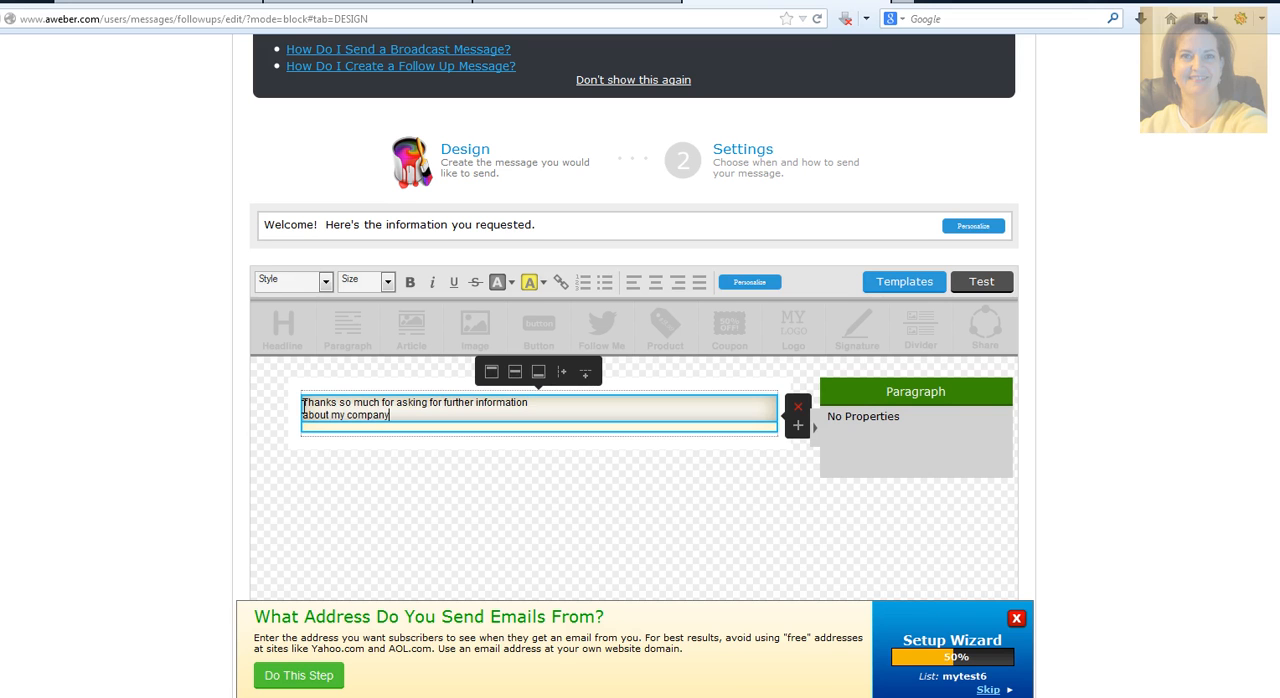
{"action": "type", "text": "."}
Step: Start a new paragraph below the thank-you sentence with the words "My name is"
{"action": "key", "text": "Return"}
{"action": "key", "text": "Return"}
{"action": "type", "text": "My name is"}
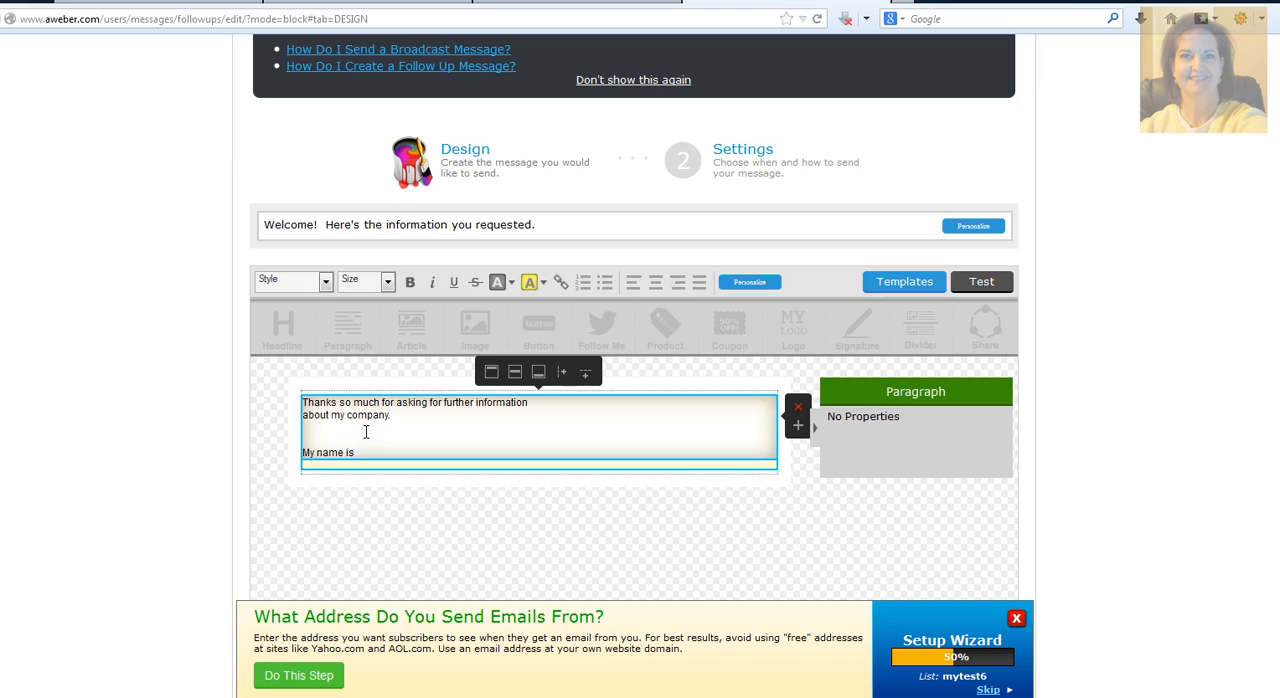
Step: Save the welcome message, continue to its settings, and save and exit to the Follow Up Series page
{"action": "scroll", "coordinate": [366, 431], "scroll_direction": "down", "scroll_amount": 2}
{"action": "scroll", "coordinate": [171, 429], "scroll_direction": "down", "scroll_amount": 10}
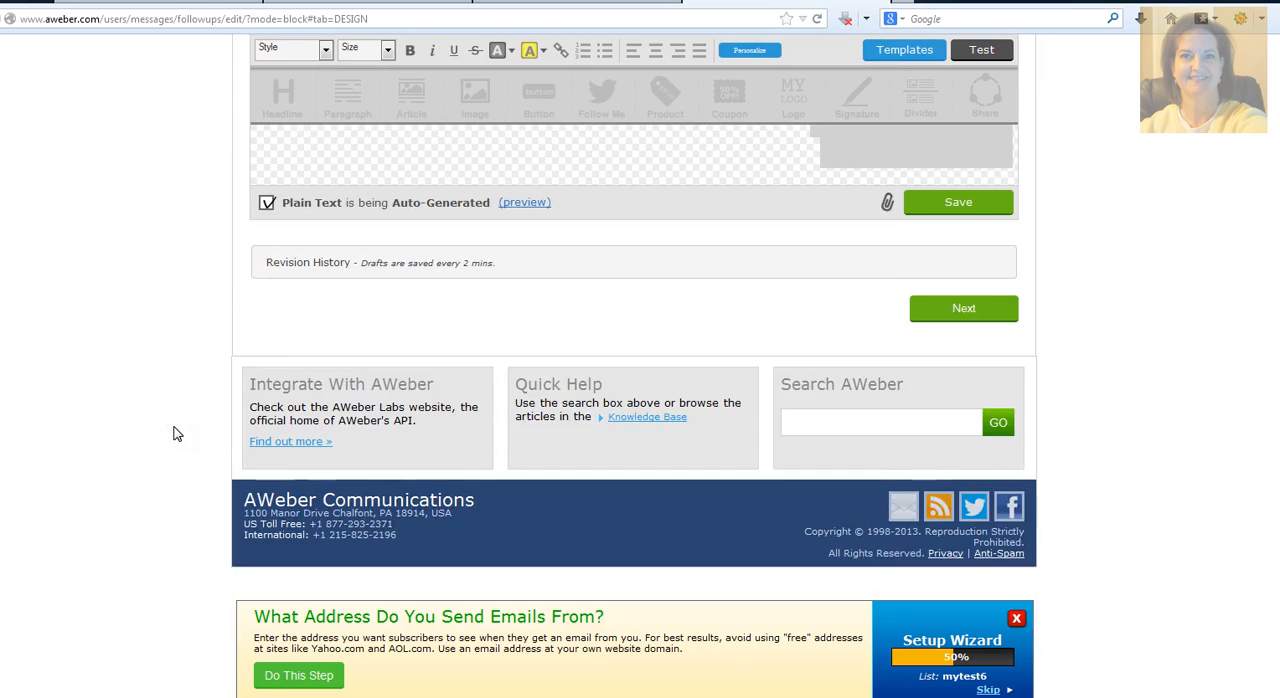
{"action": "scroll", "coordinate": [420, 408], "scroll_direction": "up", "scroll_amount": 1}
{"action": "scroll", "coordinate": [420, 408], "scroll_direction": "up", "scroll_amount": 3}
{"action": "left_click", "coordinate": [966, 398]}
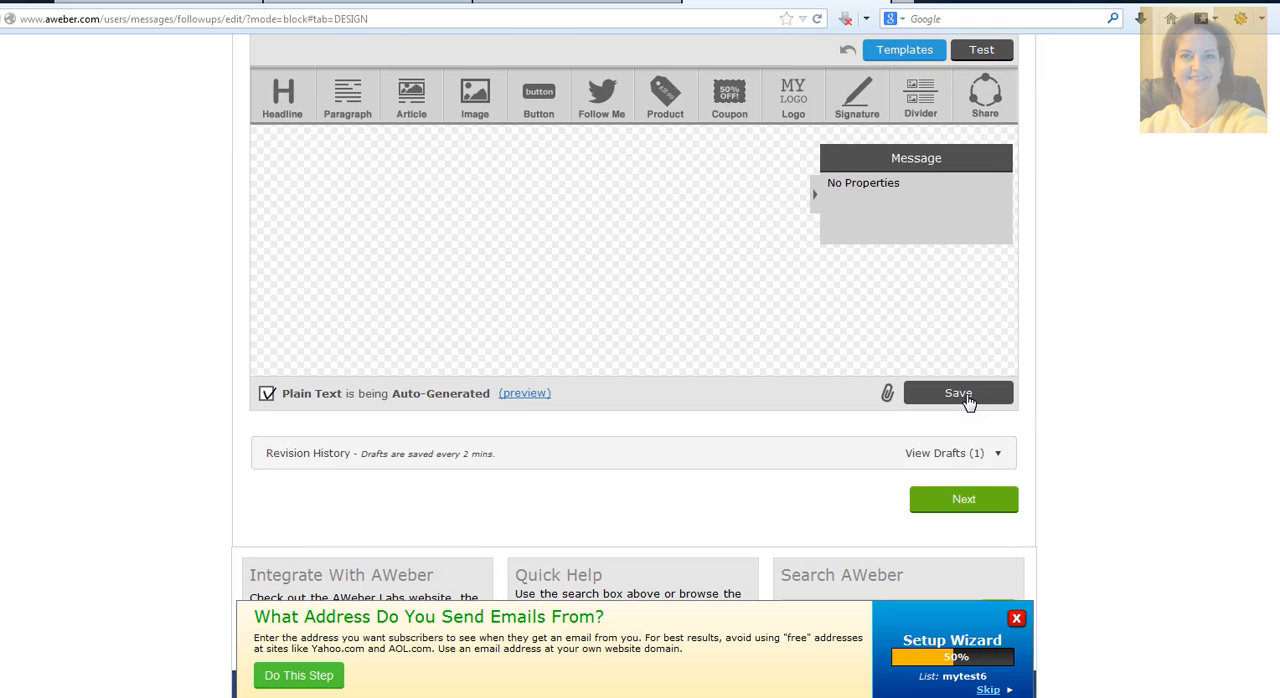
{"action": "left_click", "coordinate": [947, 498]}
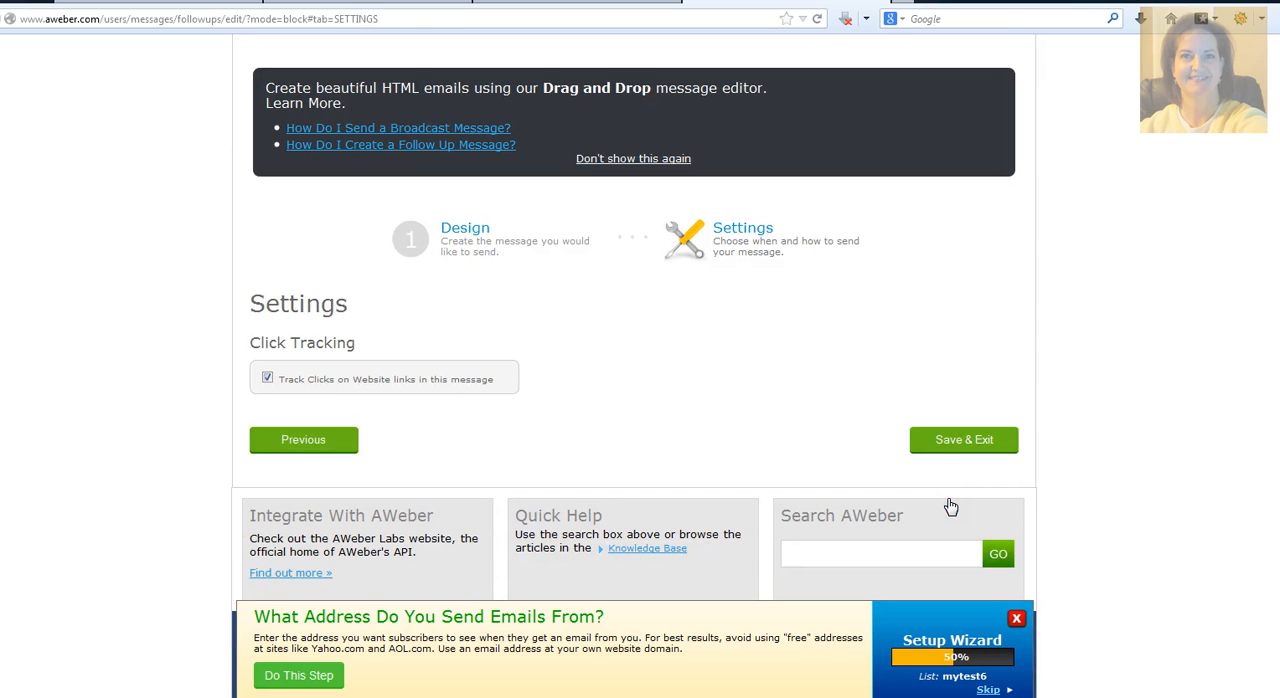
{"action": "left_click", "coordinate": [960, 446]}
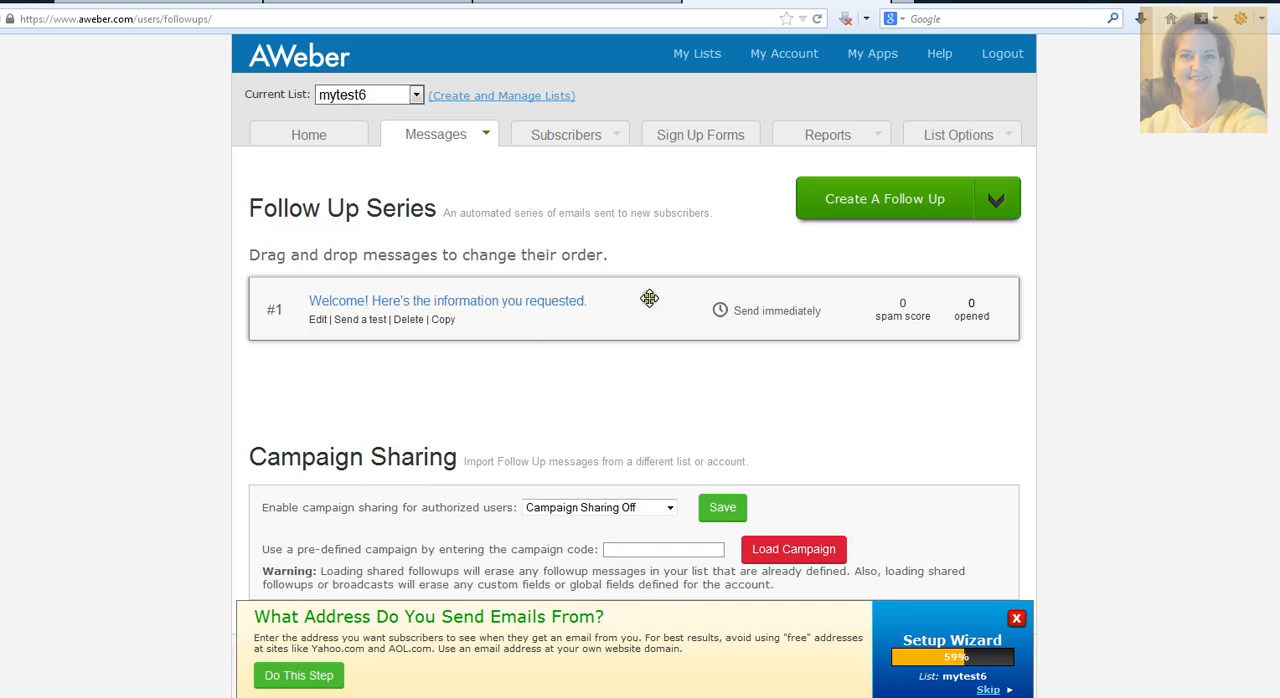
Step: Create a second follow-up message with the subject "Get to know us a little better."
{"action": "left_click", "coordinate": [358, 302]}
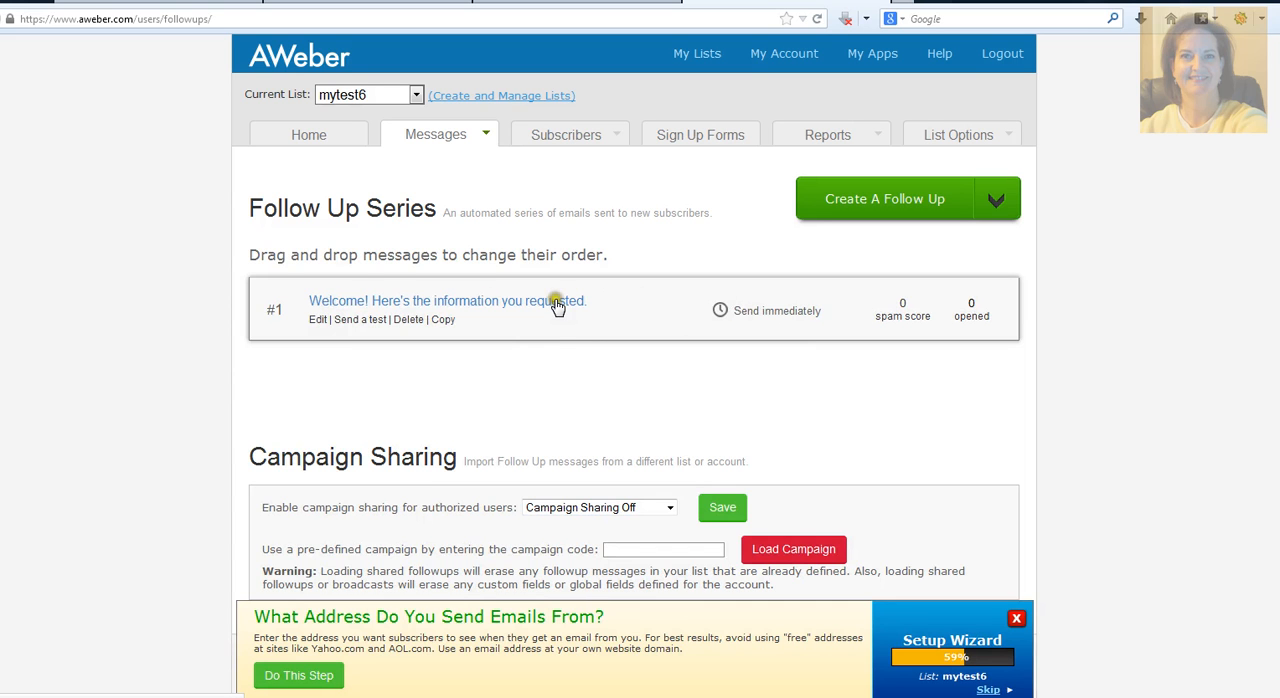
{"action": "left_click", "coordinate": [993, 200]}
{"action": "left_click", "coordinate": [835, 199]}
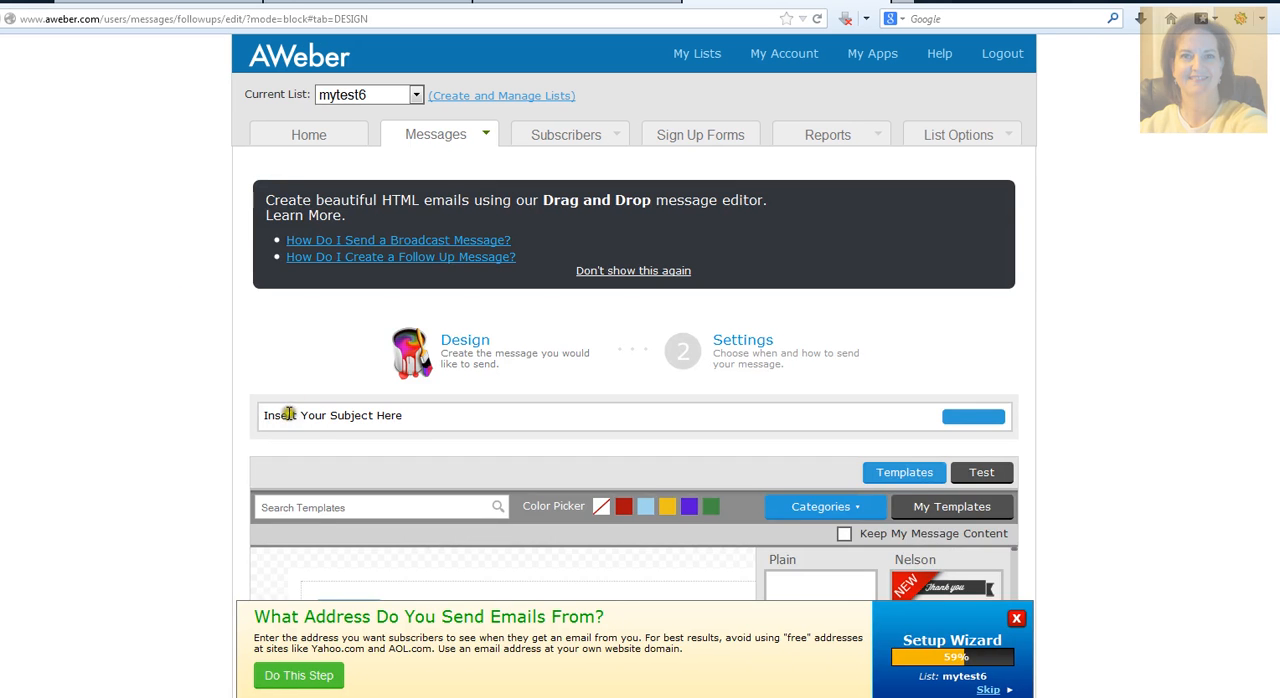
{"action": "left_click", "coordinate": [323, 414]}
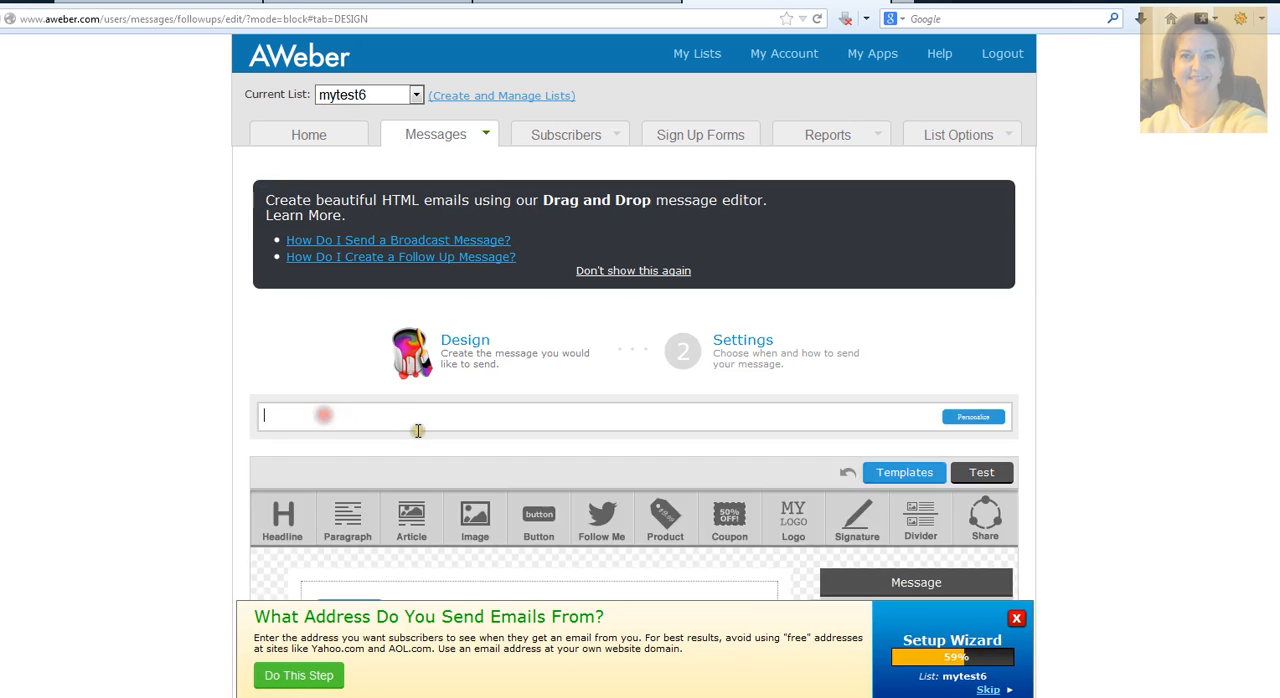
{"action": "type", "text": "Get to know"}
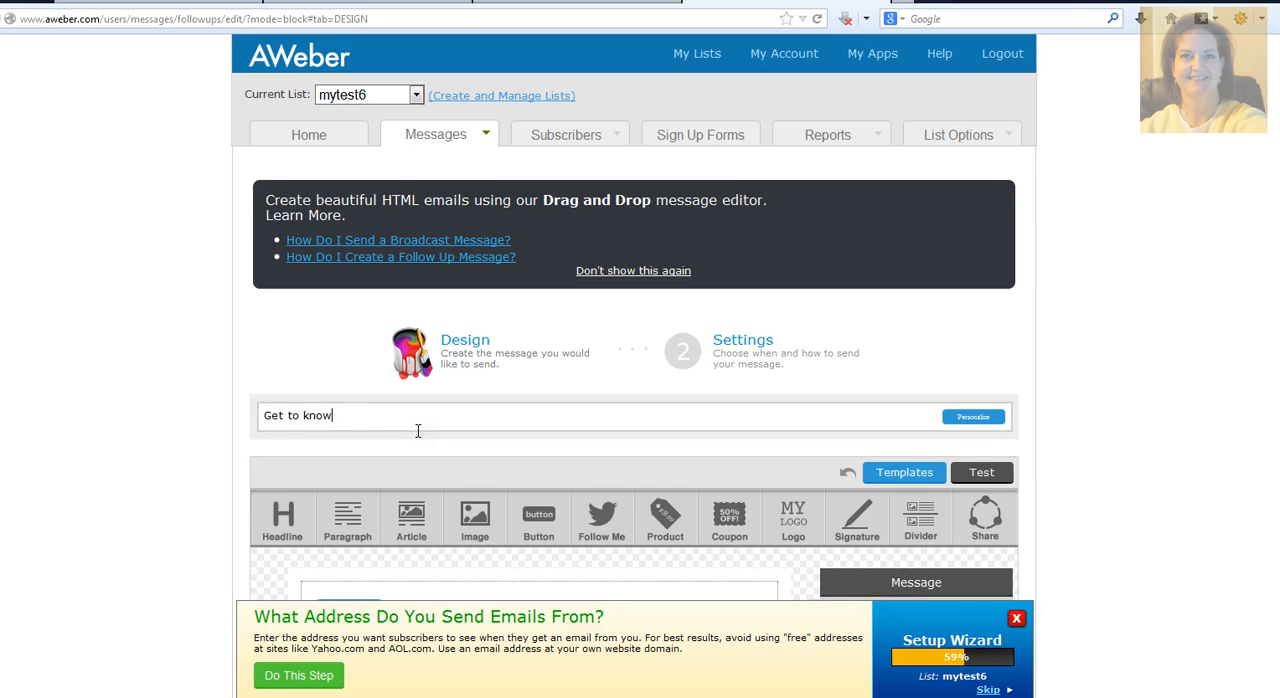
{"action": "type", "text": " us a little better."}
Step: Delete the default greeting block from the second message and insert a Paragraph block in its place
{"action": "scroll", "coordinate": [172, 410], "scroll_direction": "down", "scroll_amount": 2}
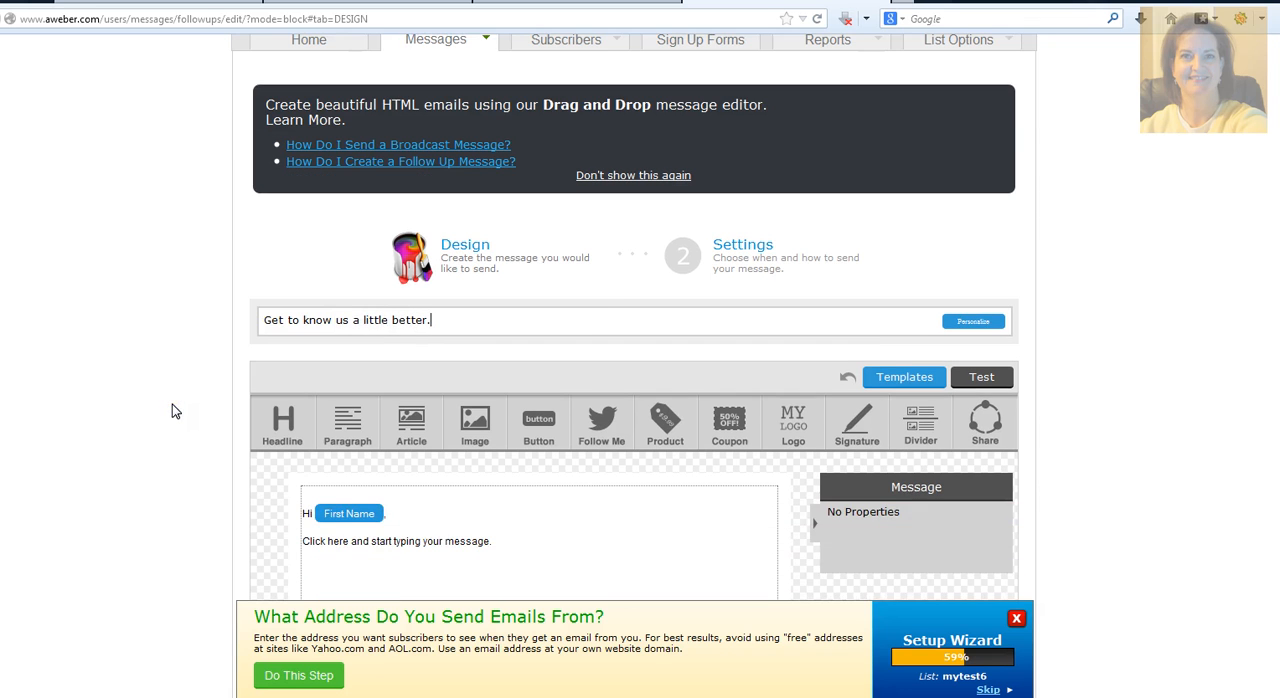
{"action": "scroll", "coordinate": [172, 404], "scroll_direction": "down", "scroll_amount": 2}
{"action": "left_click", "coordinate": [463, 416]}
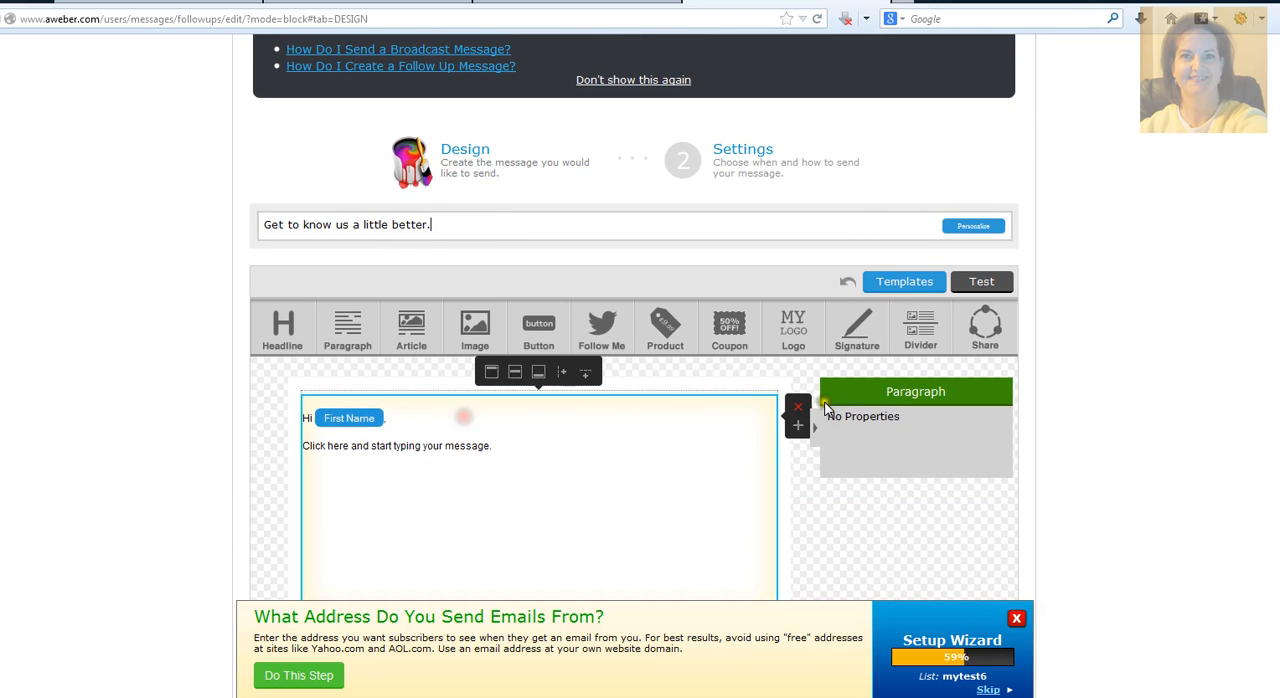
{"action": "left_click", "coordinate": [797, 407]}
{"action": "left_click_drag", "start_coordinate": [347, 330], "coordinate": [342, 400]}
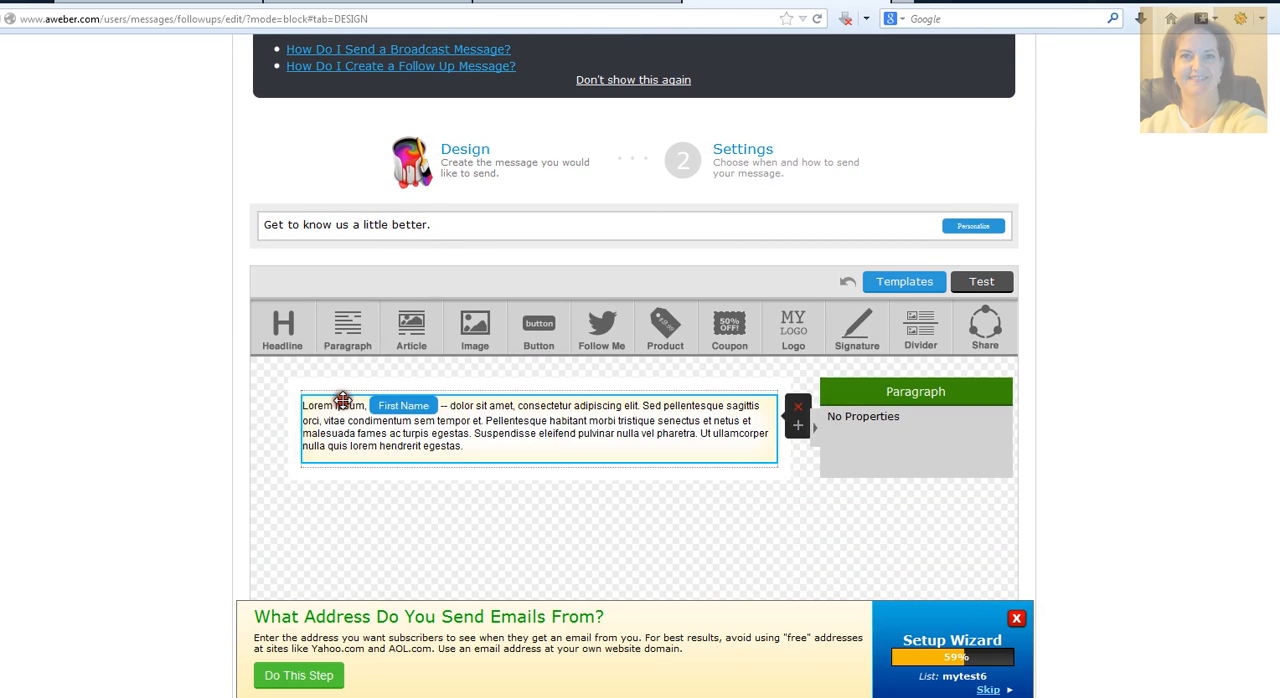
Step: Replace the paragraph's placeholder text with "When you want to start your own online business, you need the right information."
{"action": "triple_click", "coordinate": [342, 400]}
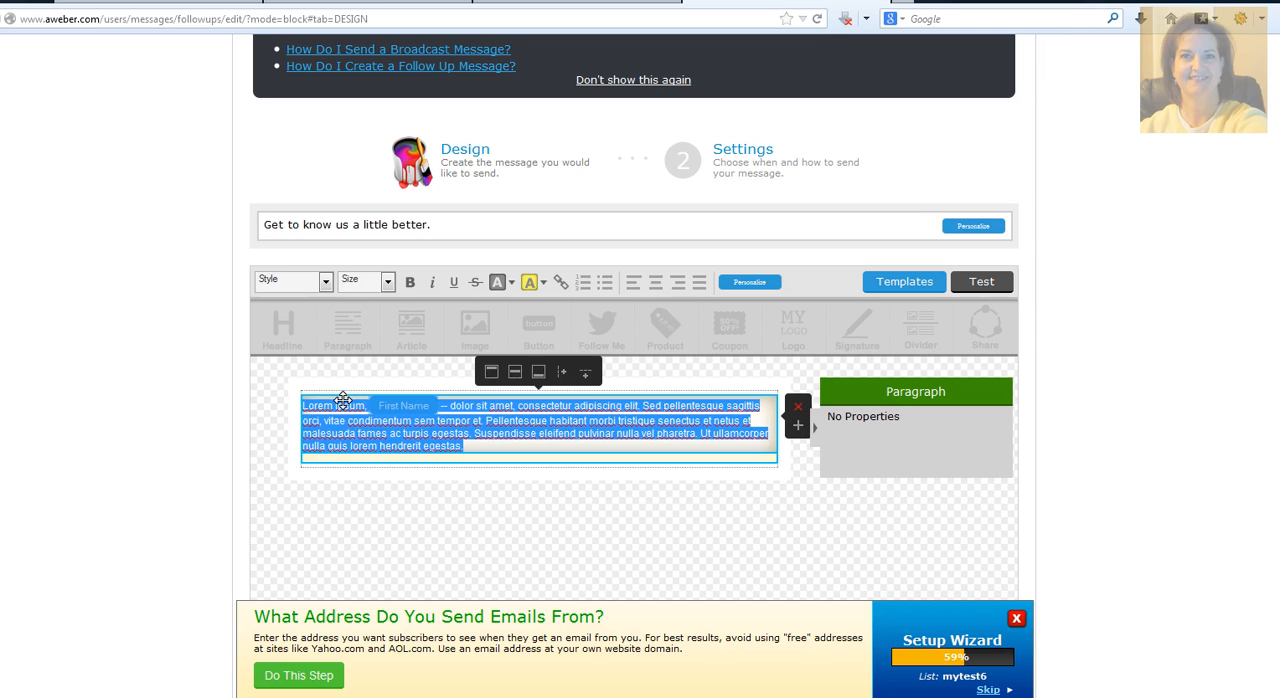
{"action": "type", "text": "When you want"}
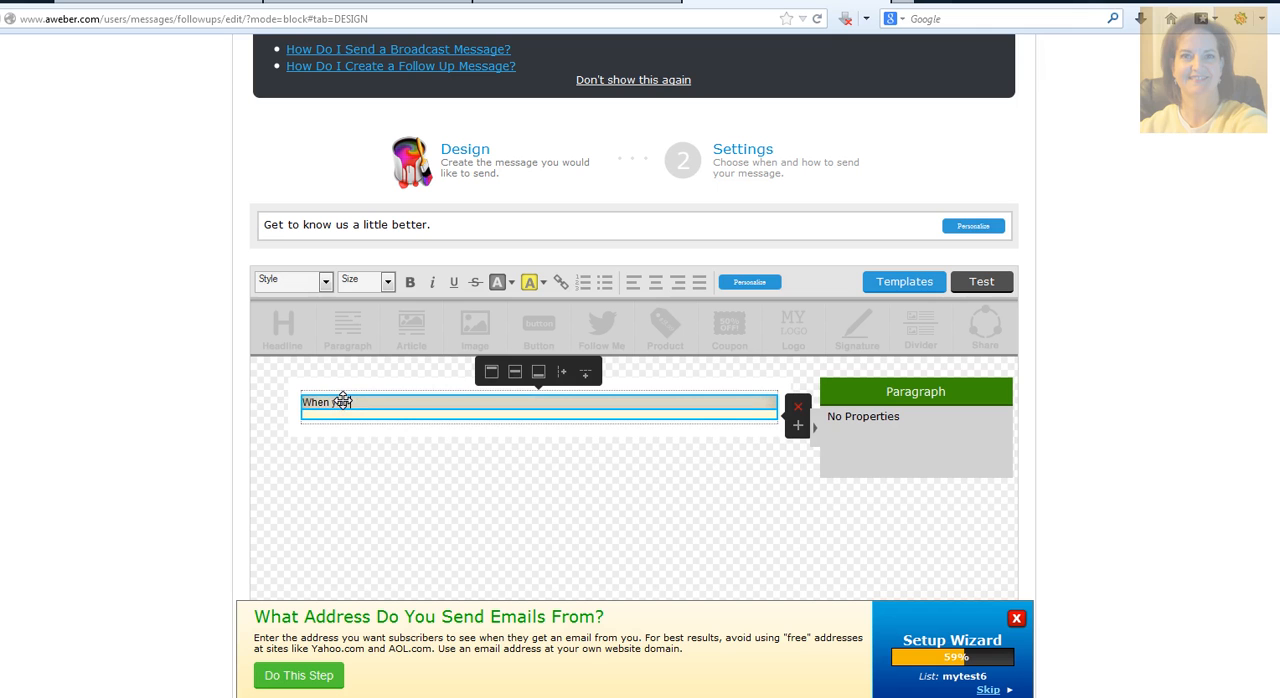
{"action": "type", "text": " to start your"}
{"action": "type", "text": " own onlin"}
{"action": "type", "text": "e"}
{"action": "key", "text": "Return"}
{"action": "type", "text": "bus"}
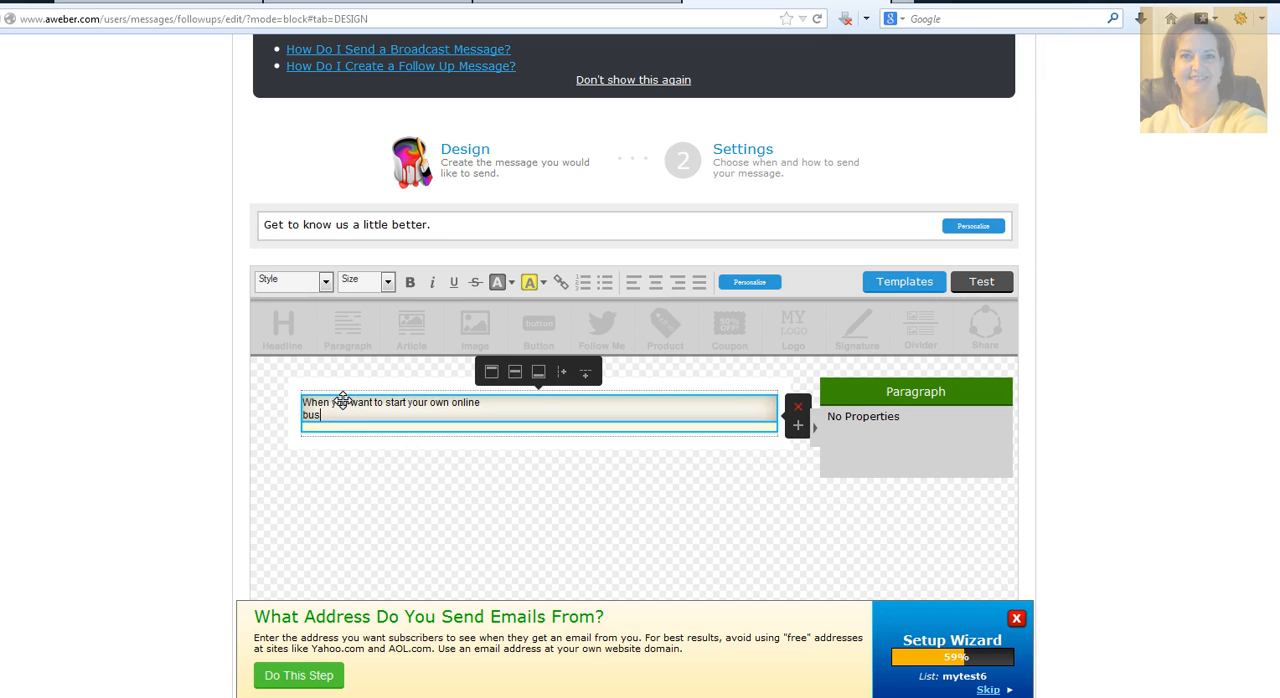
{"action": "type", "text": "iness. you need the i"}
{"action": "key", "text": "BackSpace"}
{"action": "type", "text": "right information."}
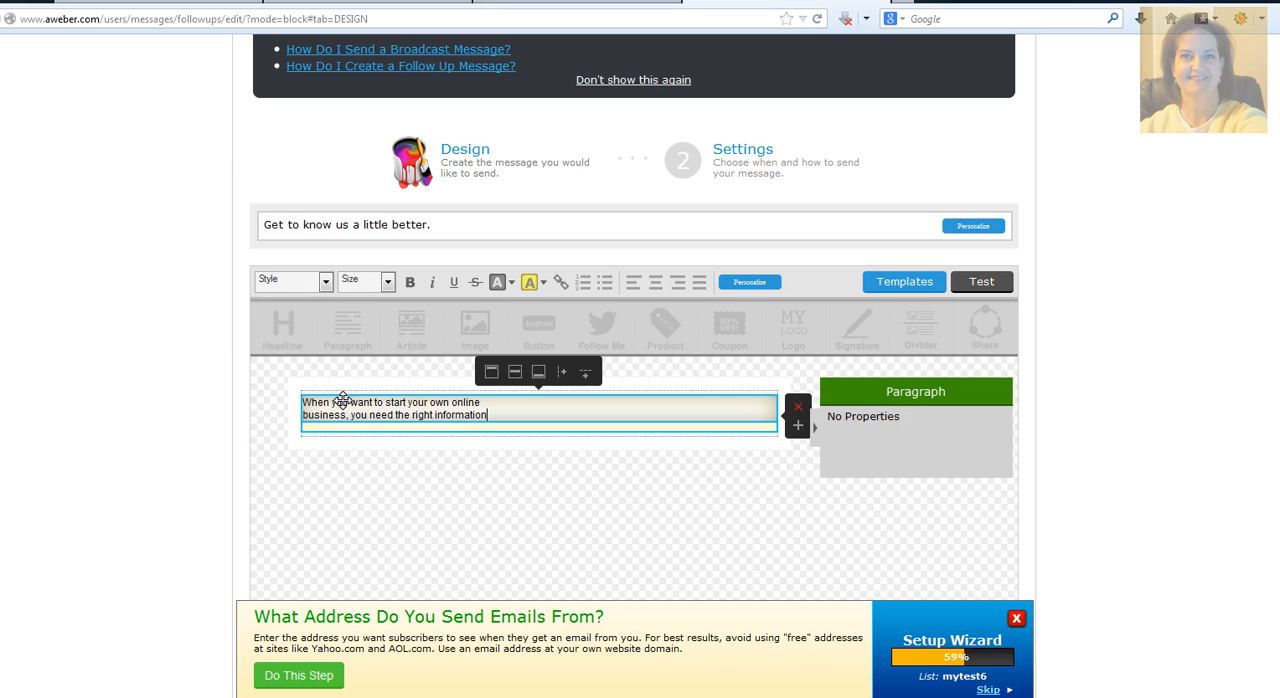
Step: Add the line "That's what I will provide you with." below the first sentence, separated by blank lines
{"action": "key", "text": "Return"}
{"action": "key", "text": "Return"}
{"action": "key", "text": "Return"}
{"action": "type", "text": "That's"}
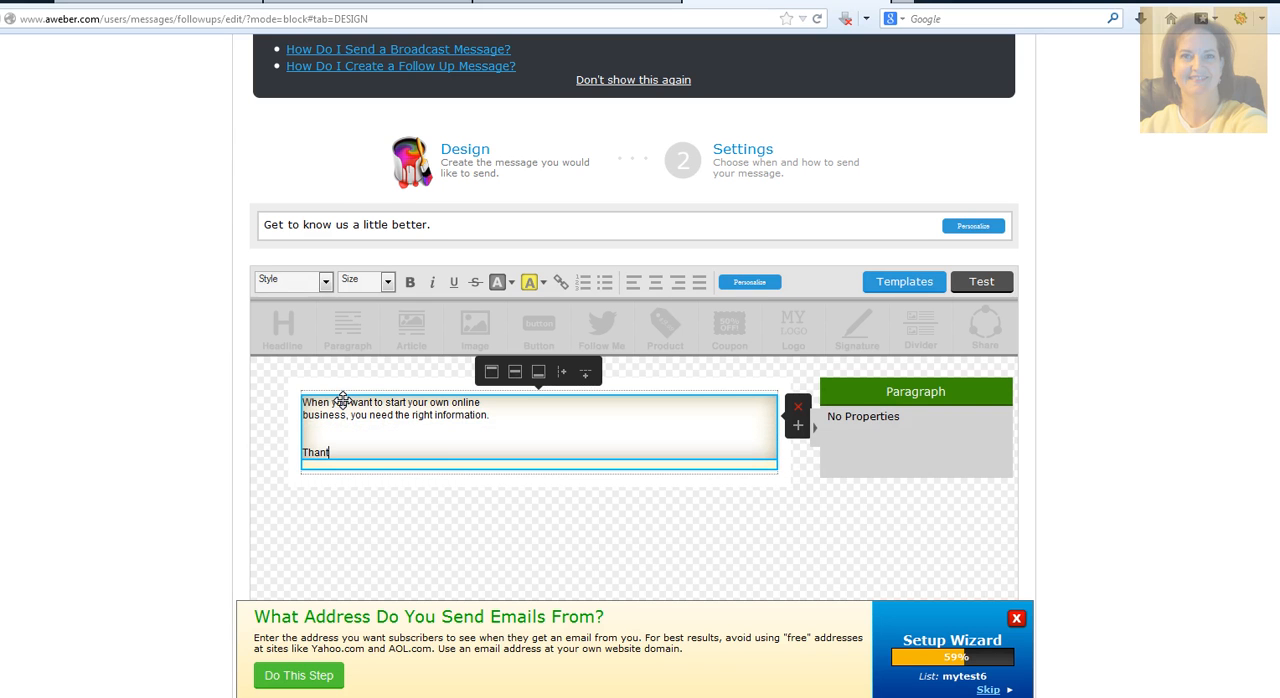
{"action": "type", "text": " what we wil"}
{"action": "key", "text": "BackSpace"}
{"action": "key", "text": "BackSpace"}
{"action": "key", "text": "BackSpace"}
{"action": "key", "text": "BackSpace"}
{"action": "key", "text": "BackSpace"}
{"action": "key", "text": "BackSpace"}
{"action": "type", "text": "I w"}
{"action": "key", "text": "BackSpace"}
{"action": "key", "text": "BackSpace"}
{"action": "key", "text": "BackSpace"}
{"action": "key", "text": "BackSpace"}
{"action": "type", "text": "I will provide you with"}
Step: Save the second follow-up message and continue to its delivery settings
{"action": "scroll", "coordinate": [343, 400], "scroll_direction": "down", "scroll_amount": 3}
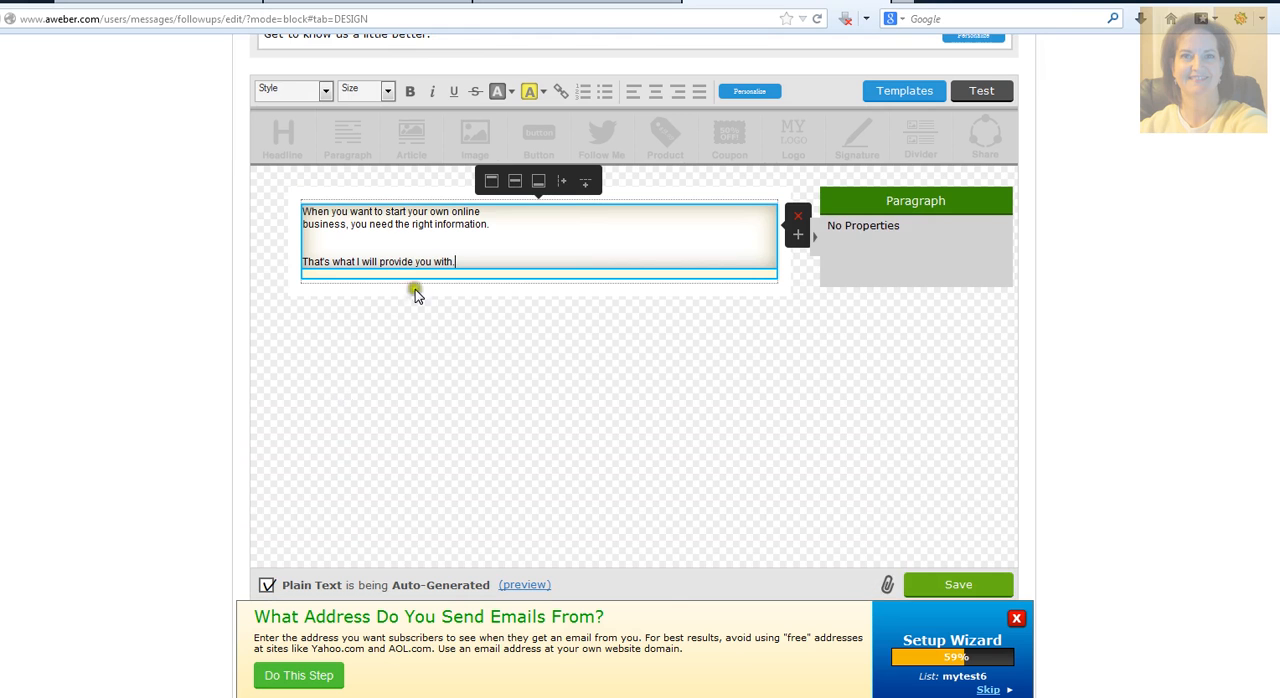
{"action": "scroll", "coordinate": [410, 317], "scroll_direction": "down", "scroll_amount": 1}
{"action": "scroll", "coordinate": [410, 317], "scroll_direction": "down", "scroll_amount": 4}
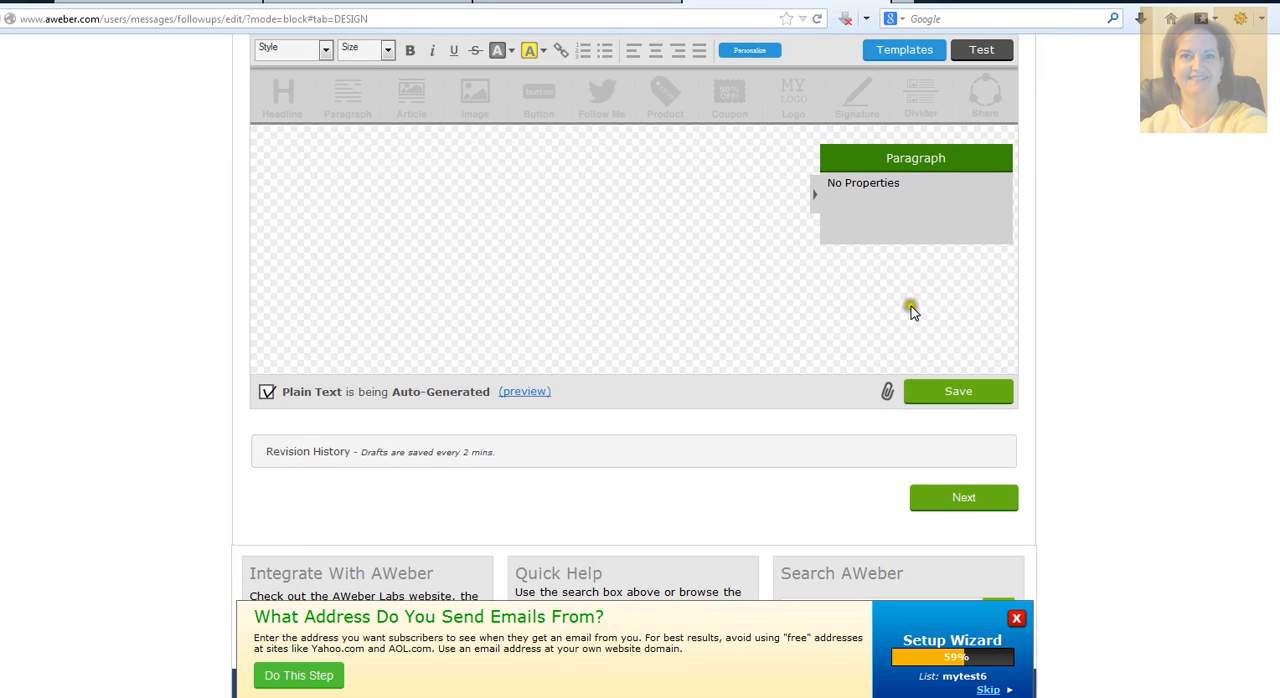
{"action": "left_click", "coordinate": [950, 391]}
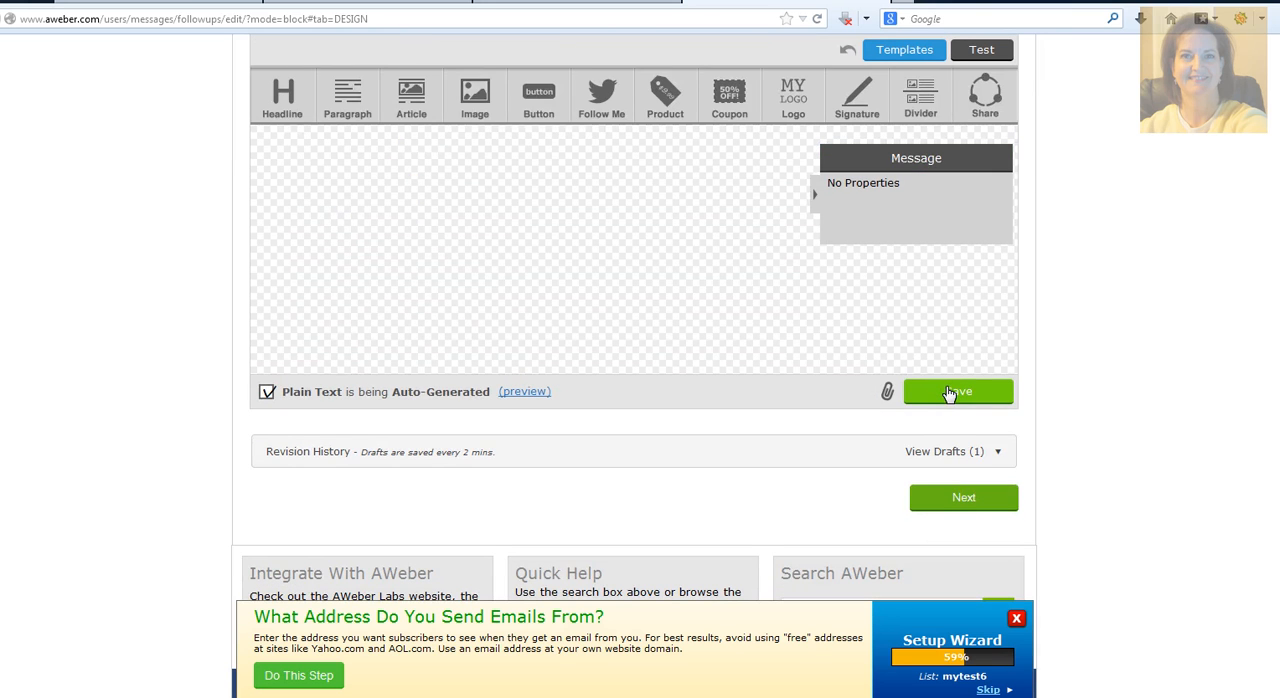
{"action": "left_click", "coordinate": [985, 500]}
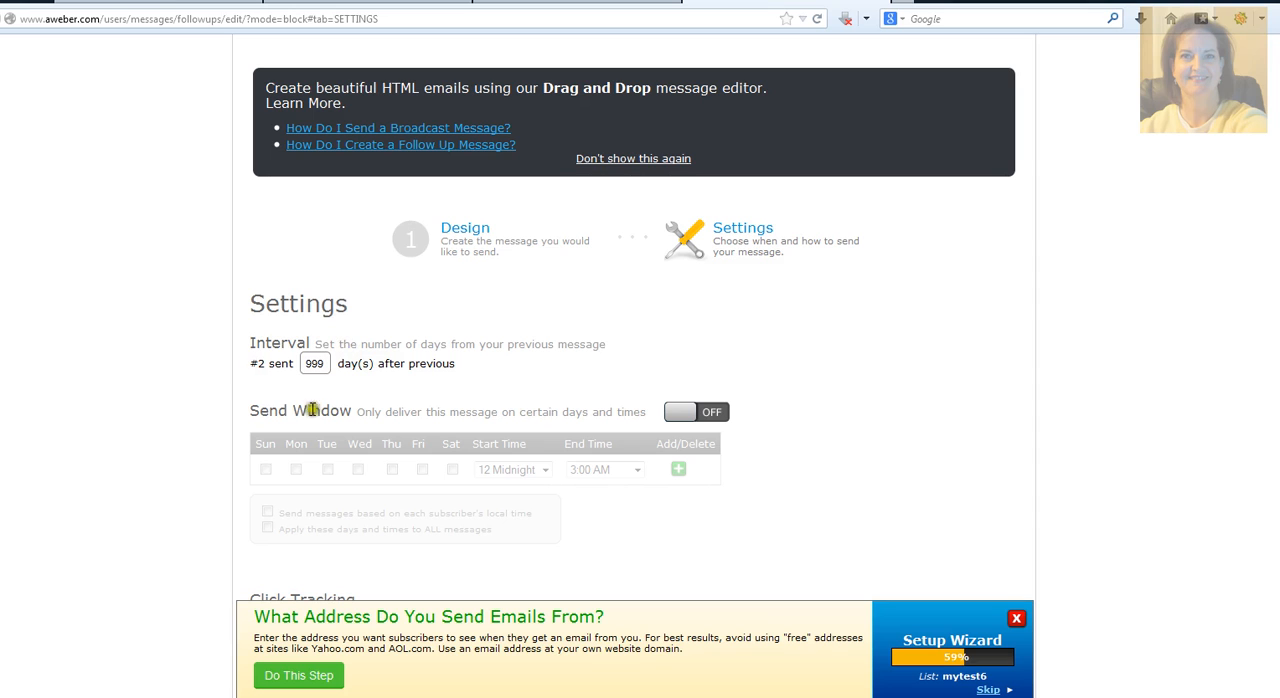
Step: Set the sending interval of message #2 to 1 day after the previous message
{"action": "left_click", "coordinate": [324, 363]}
{"action": "left_click_drag", "start_coordinate": [324, 363], "coordinate": [281, 363]}
{"action": "type", "text": "1"}
{"action": "double_click", "coordinate": [310, 363]}
{"action": "type", "text": "7"}
{"action": "double_click", "coordinate": [312, 363]}
{"action": "type", "text": "1"}
Step: Close the Setup Wizard banner and turn on the Send Window for message #2
{"action": "left_click", "coordinate": [1016, 618]}
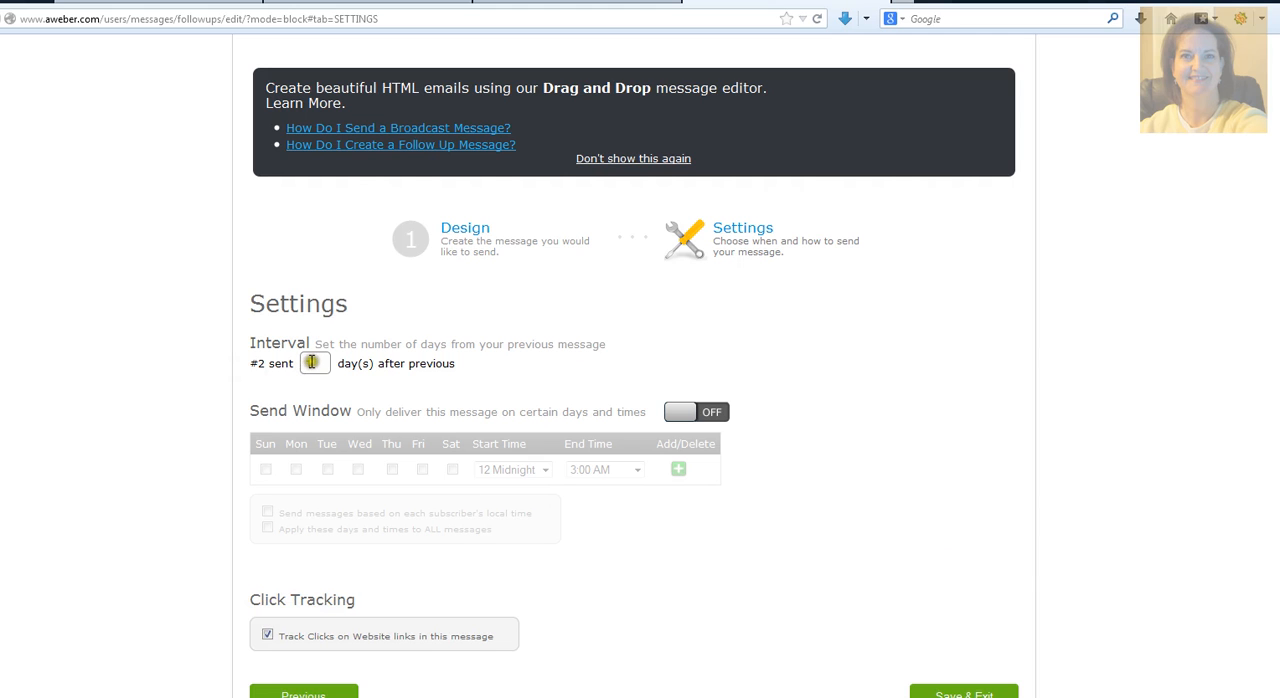
{"action": "left_click", "coordinate": [697, 414]}
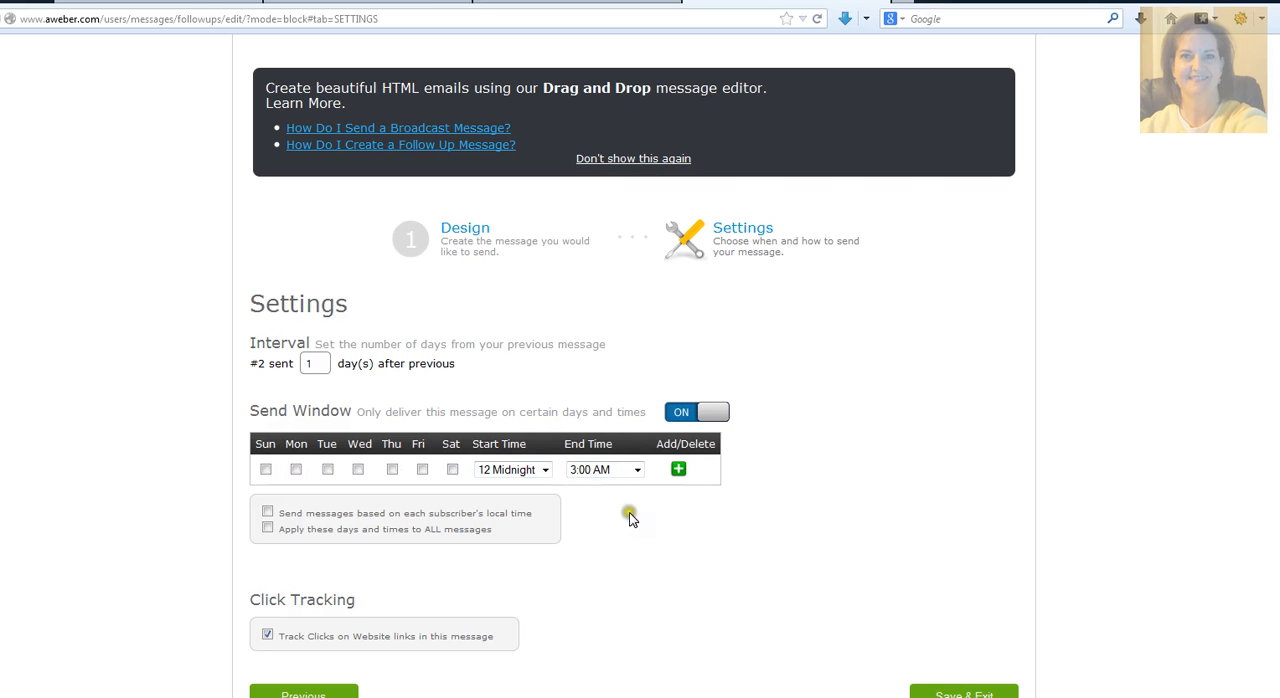
Step: Turn off the Send Window for message #2, then save the message and exit to the follow-up series
{"action": "left_click", "coordinate": [712, 414]}
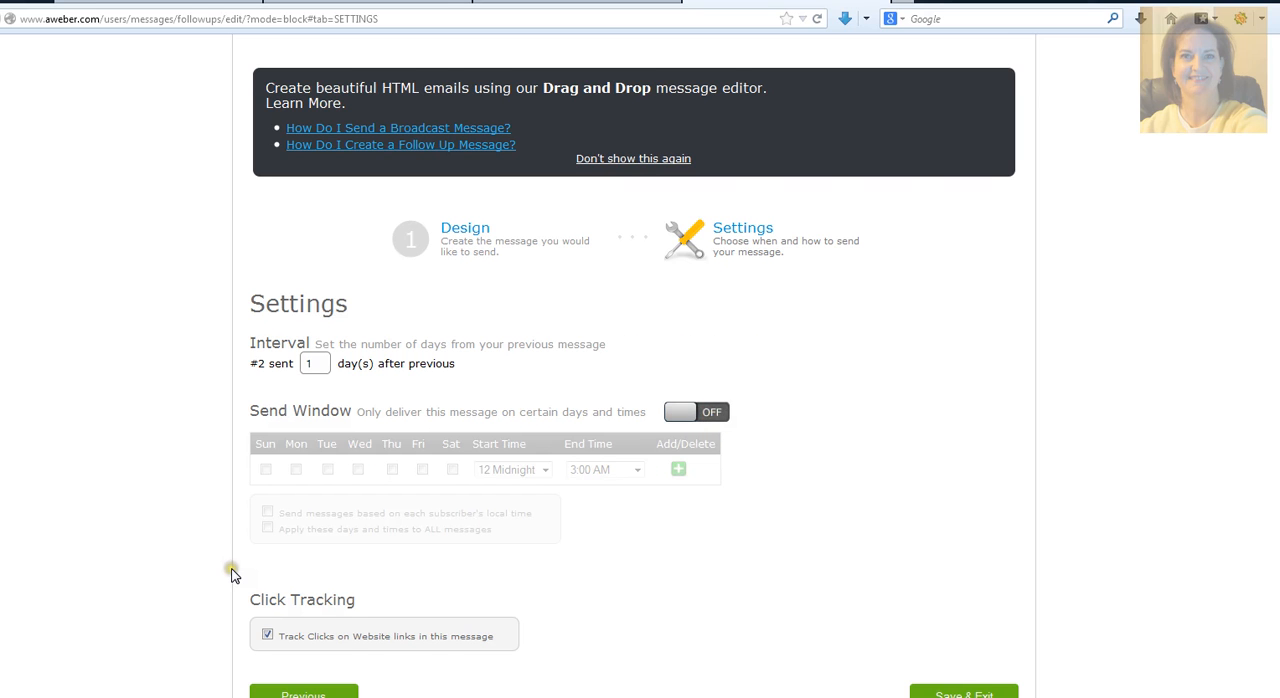
{"action": "scroll", "coordinate": [234, 570], "scroll_direction": "down", "scroll_amount": 2}
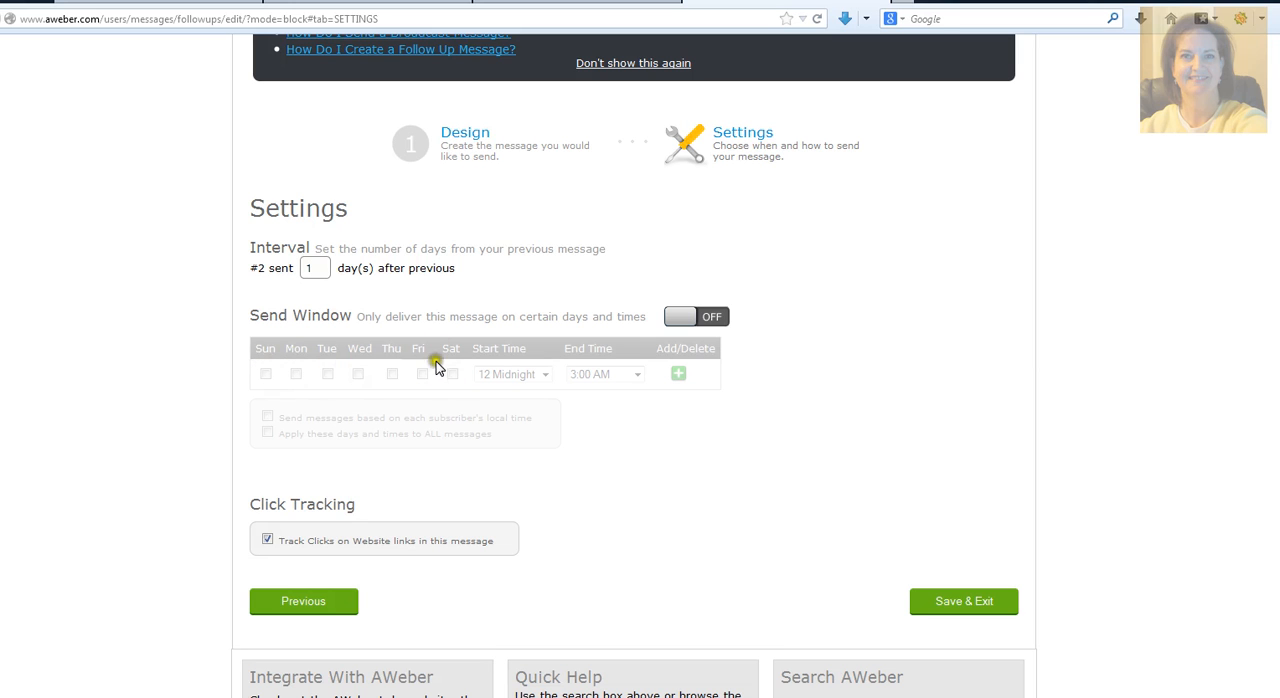
{"action": "left_click", "coordinate": [968, 604]}
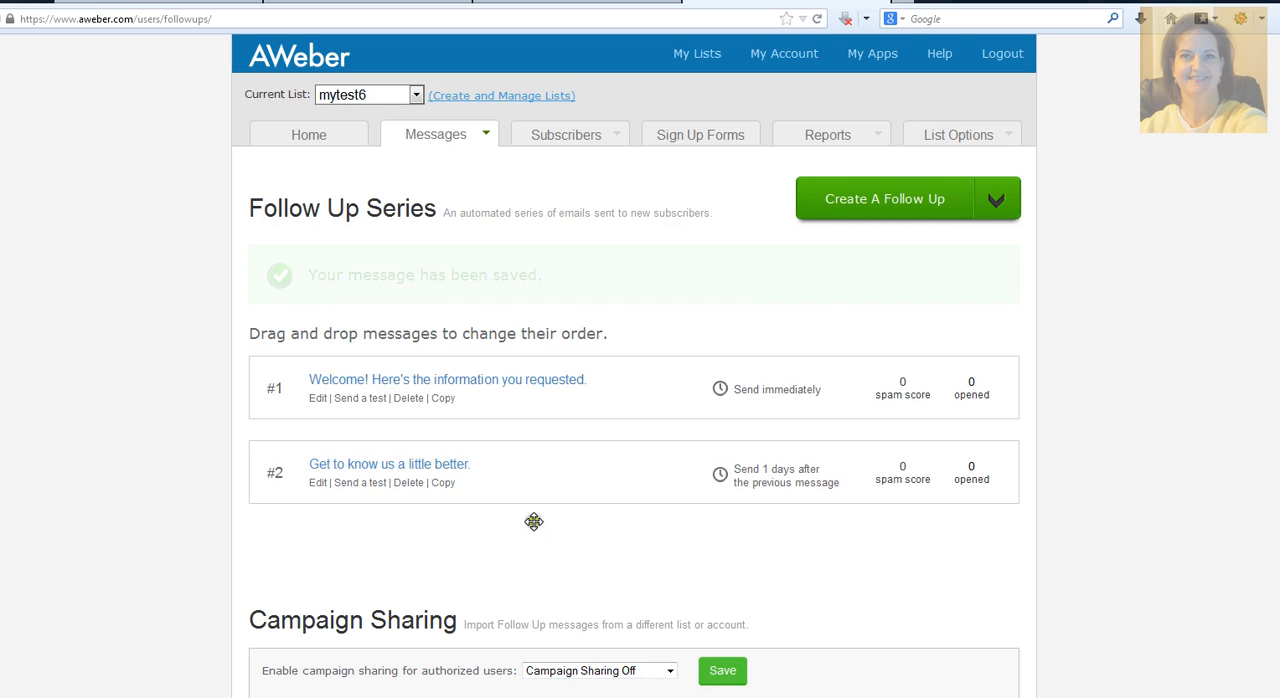
Step: Open the Personalize Your List section of the mytest6 list settings and save it with the new snippet fields left empty
{"action": "left_click", "coordinate": [966, 128]}
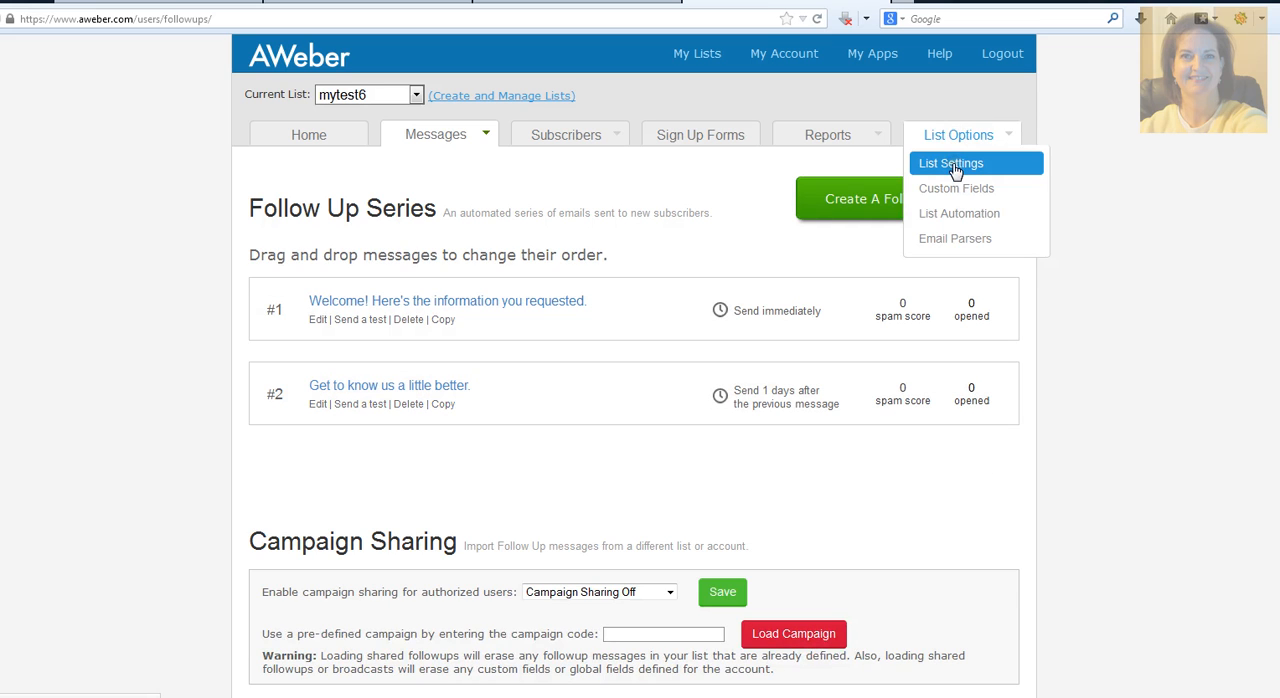
{"action": "left_click", "coordinate": [955, 170]}
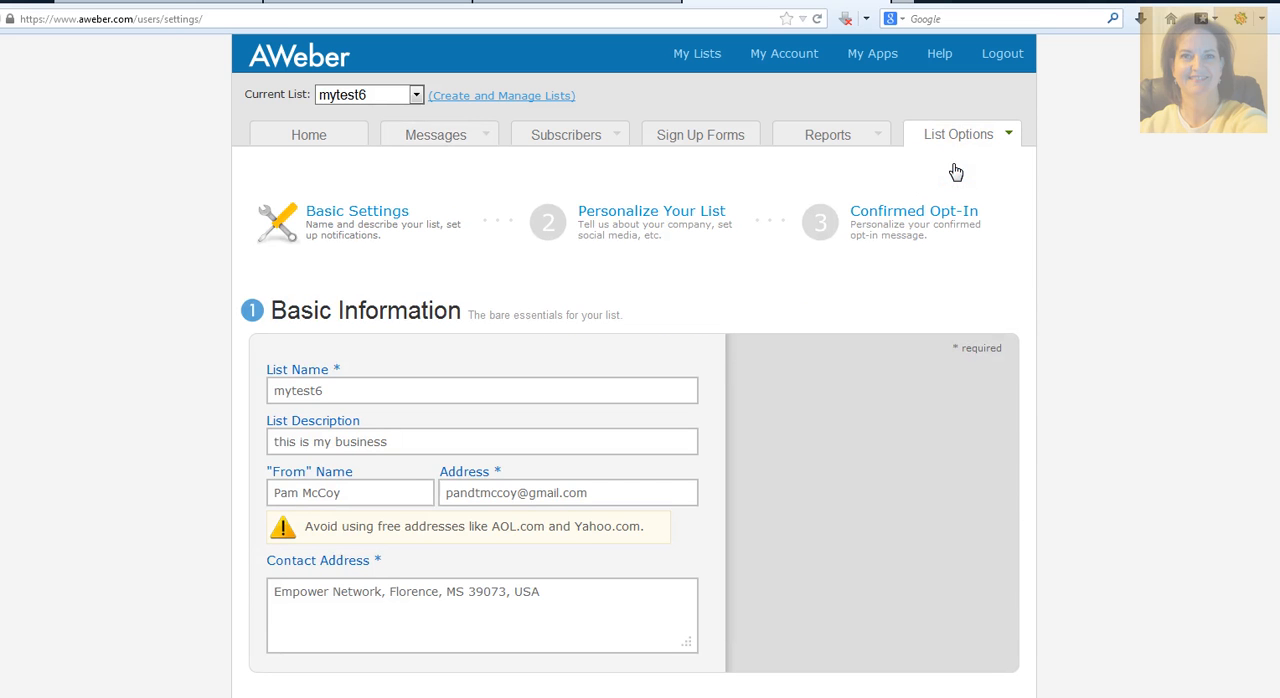
{"action": "left_click", "coordinate": [622, 214]}
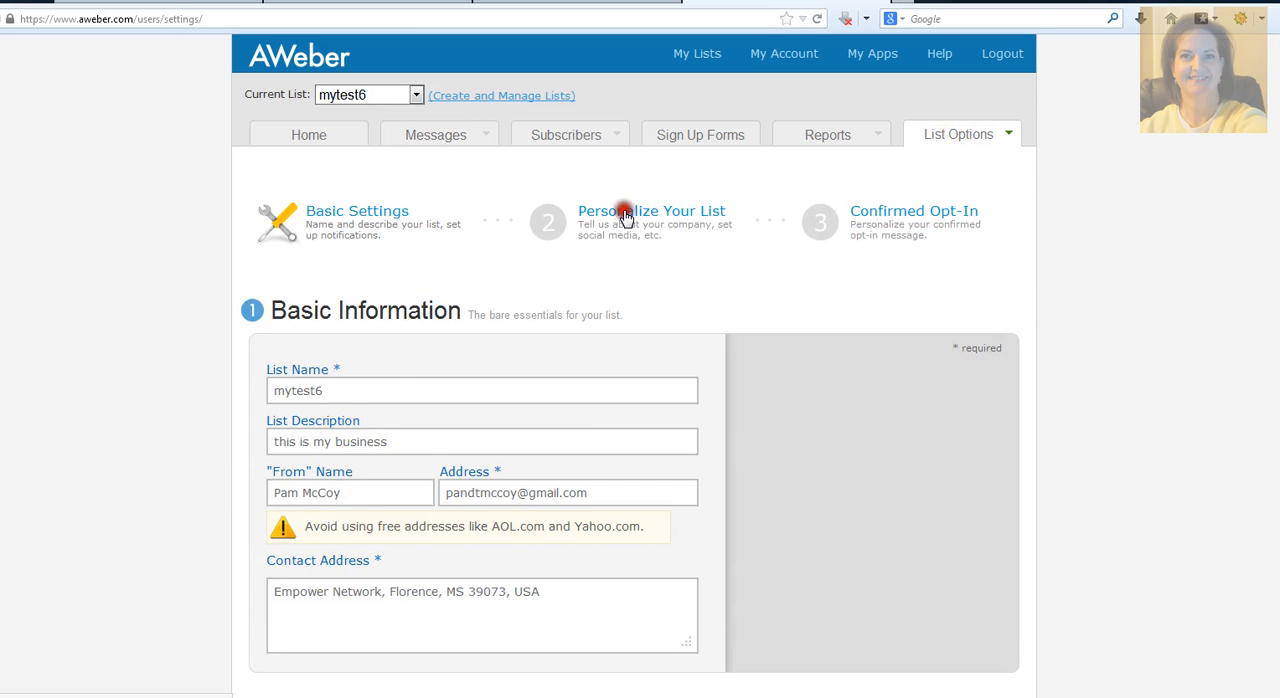
{"action": "scroll", "coordinate": [190, 500], "scroll_direction": "down", "scroll_amount": 5}
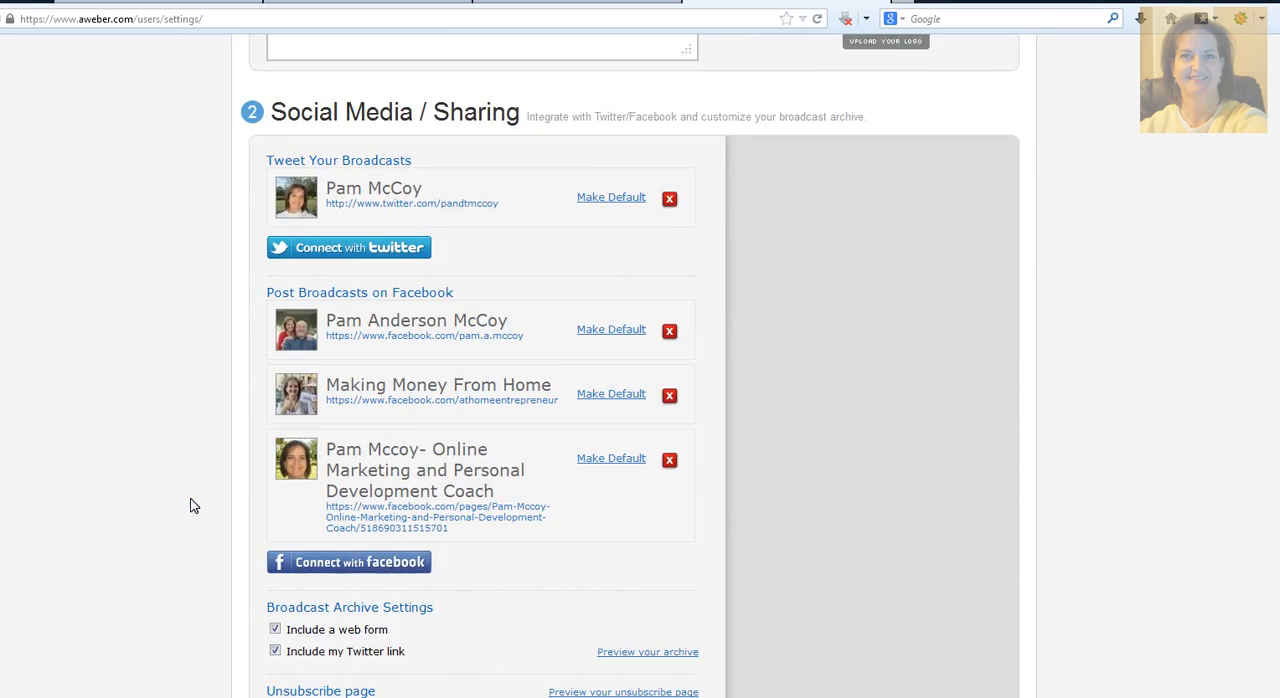
{"action": "scroll", "coordinate": [194, 506], "scroll_direction": "down", "scroll_amount": 5}
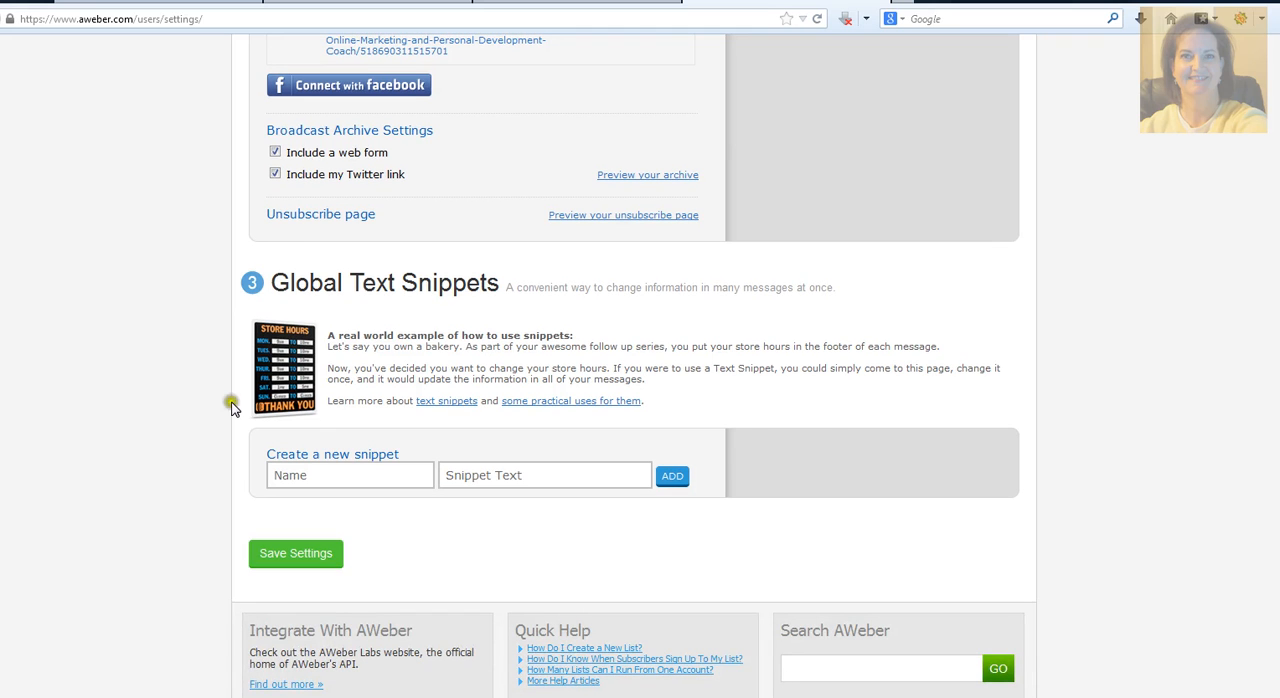
{"action": "left_click", "coordinate": [369, 474]}
{"action": "left_click", "coordinate": [367, 475]}
{"action": "left_click", "coordinate": [367, 475]}
{"action": "left_click", "coordinate": [293, 555]}
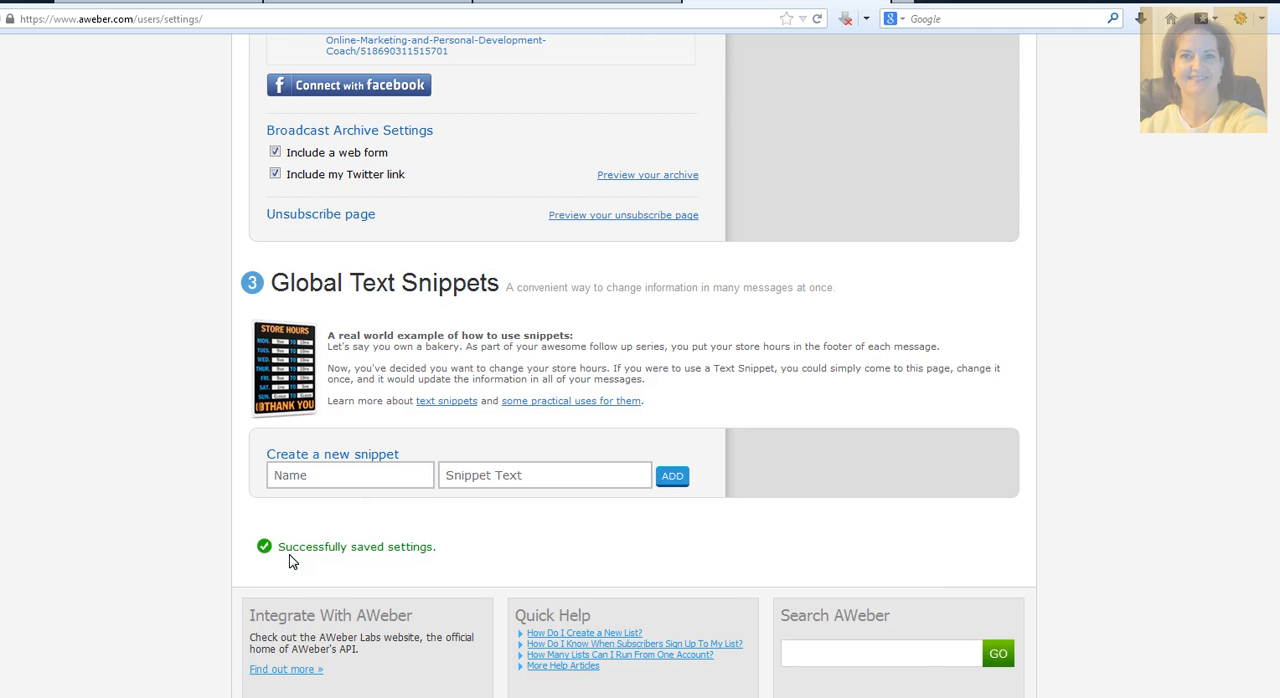
Step: Return to the follow-up series and view the test-message options for message #1, closing them without sending a test
{"action": "scroll", "coordinate": [290, 562], "scroll_direction": "up", "scroll_amount": 10}
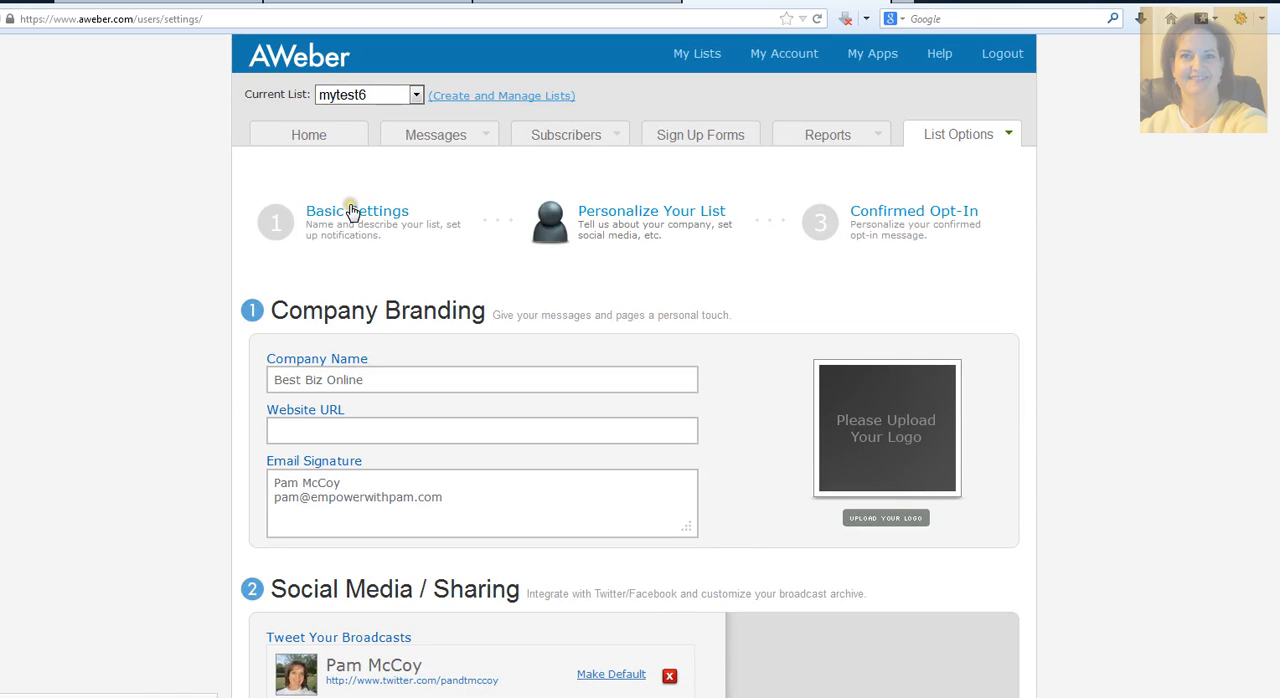
{"action": "mouse_move", "coordinate": [425, 134]}
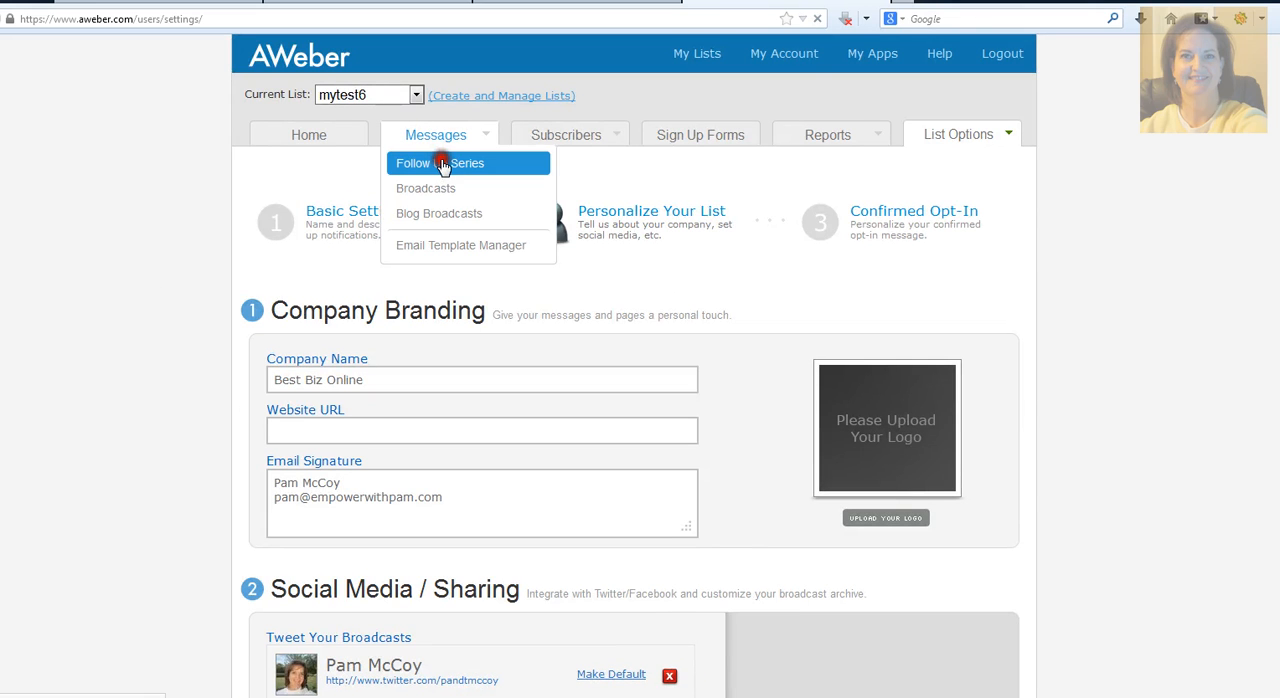
{"action": "left_click", "coordinate": [443, 165]}
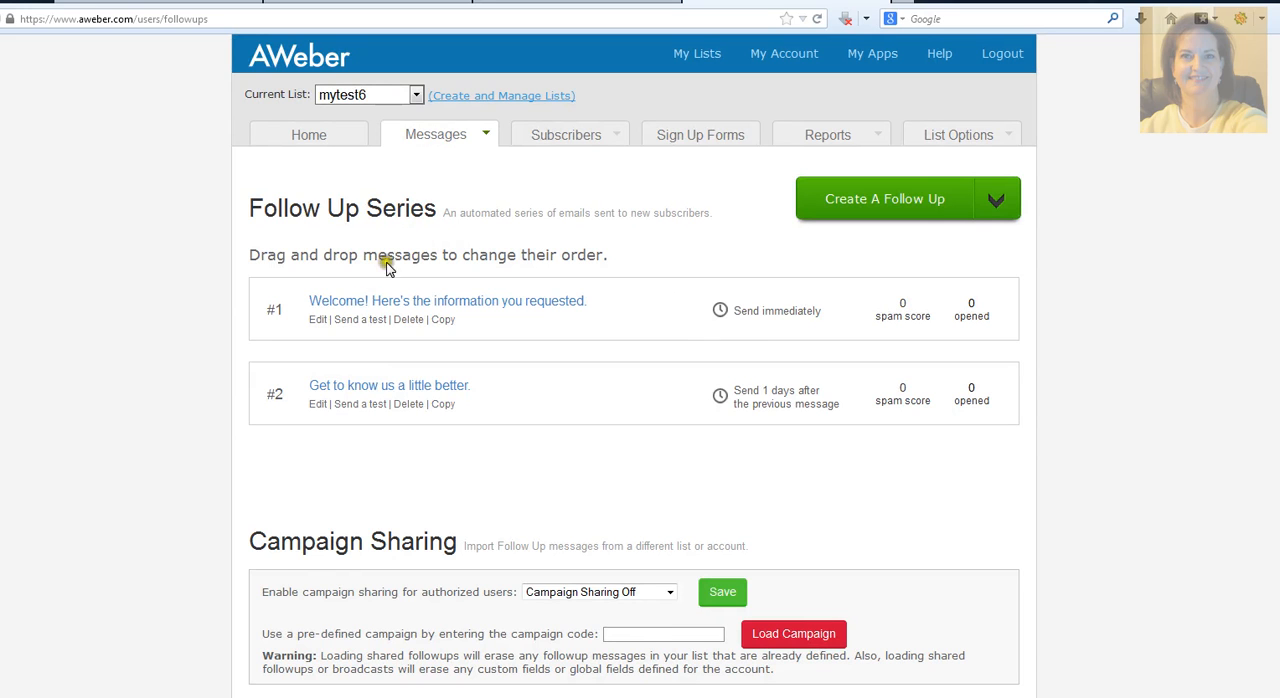
{"action": "left_click", "coordinate": [349, 321]}
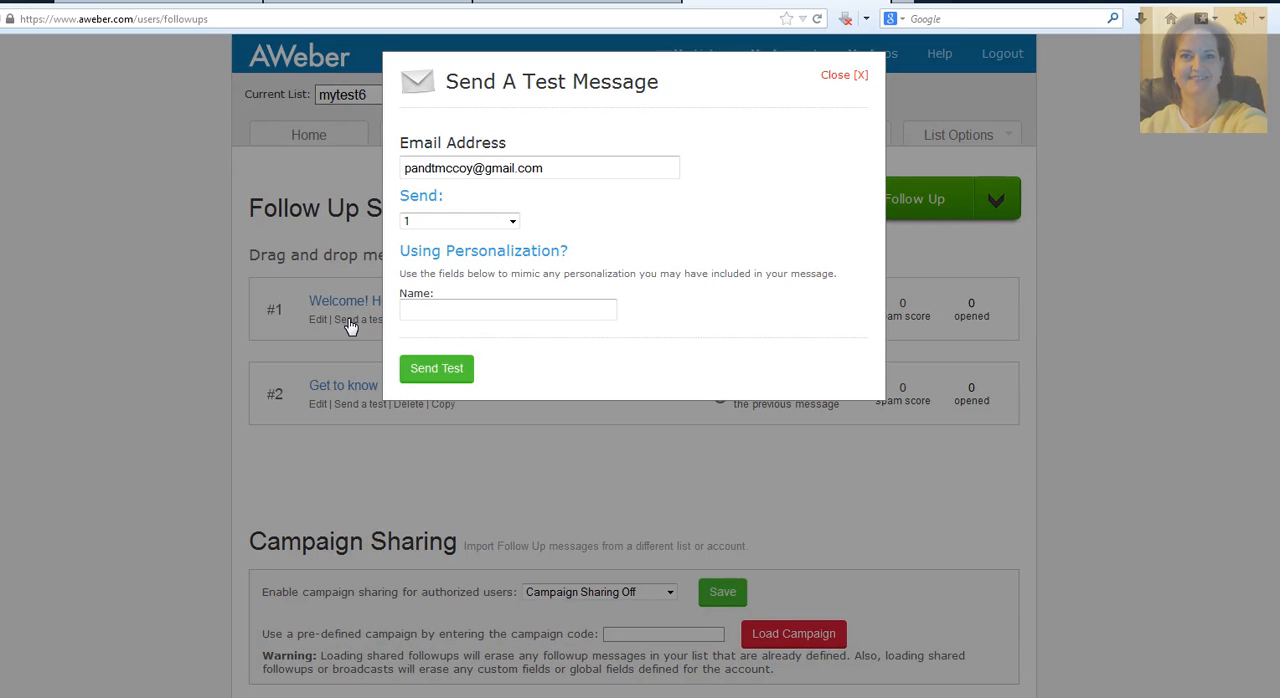
{"action": "left_click", "coordinate": [845, 78]}
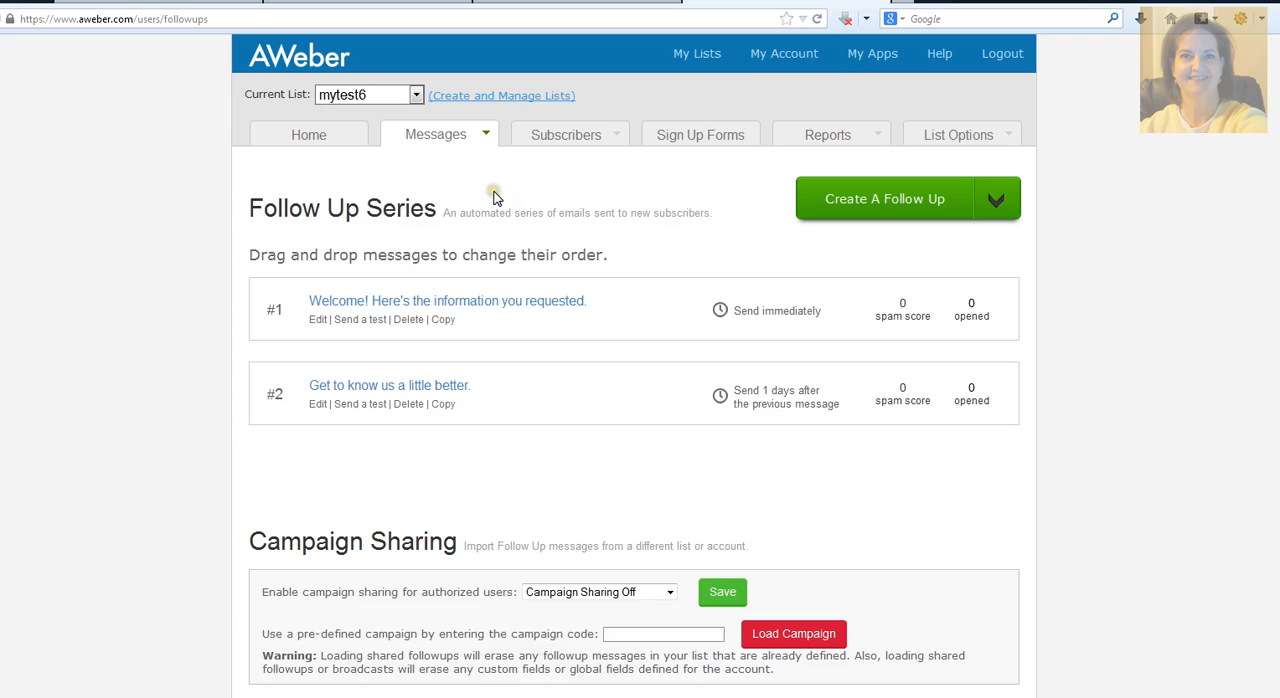
Step: Review the subject and body of message #1 in the editor, then return to the follow-up series without saving
{"action": "left_click", "coordinate": [380, 304]}
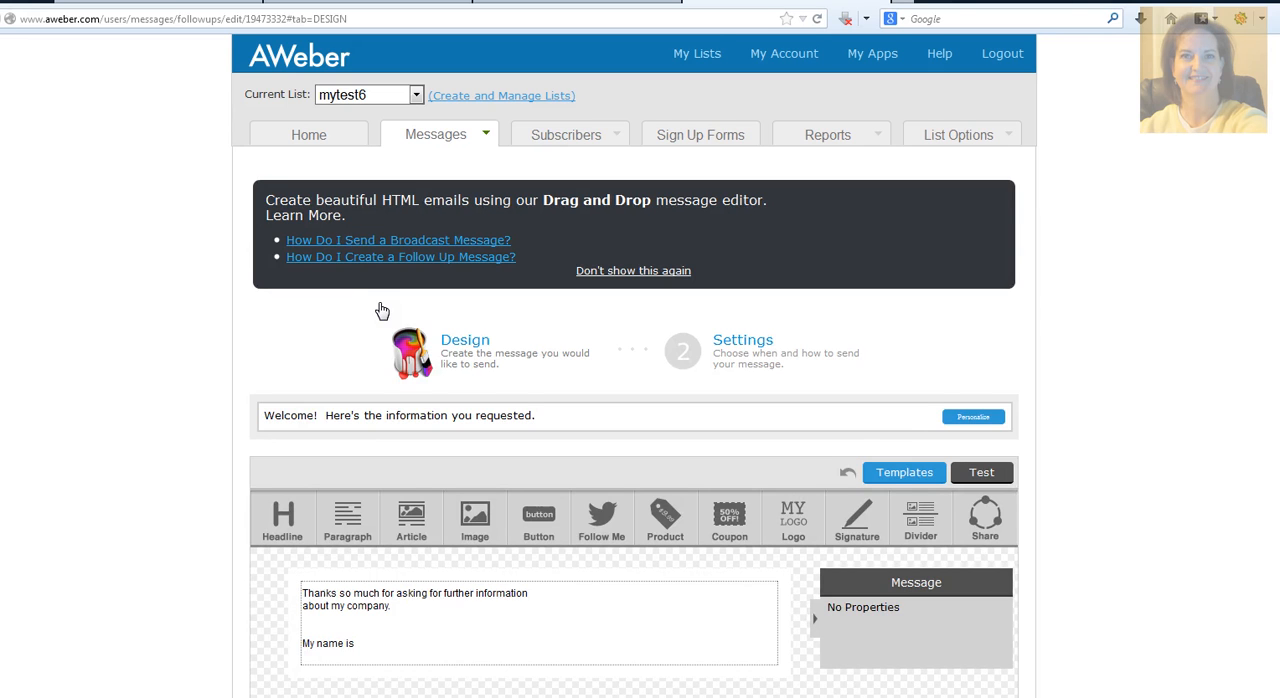
{"action": "scroll", "coordinate": [381, 310], "scroll_direction": "down", "scroll_amount": 3}
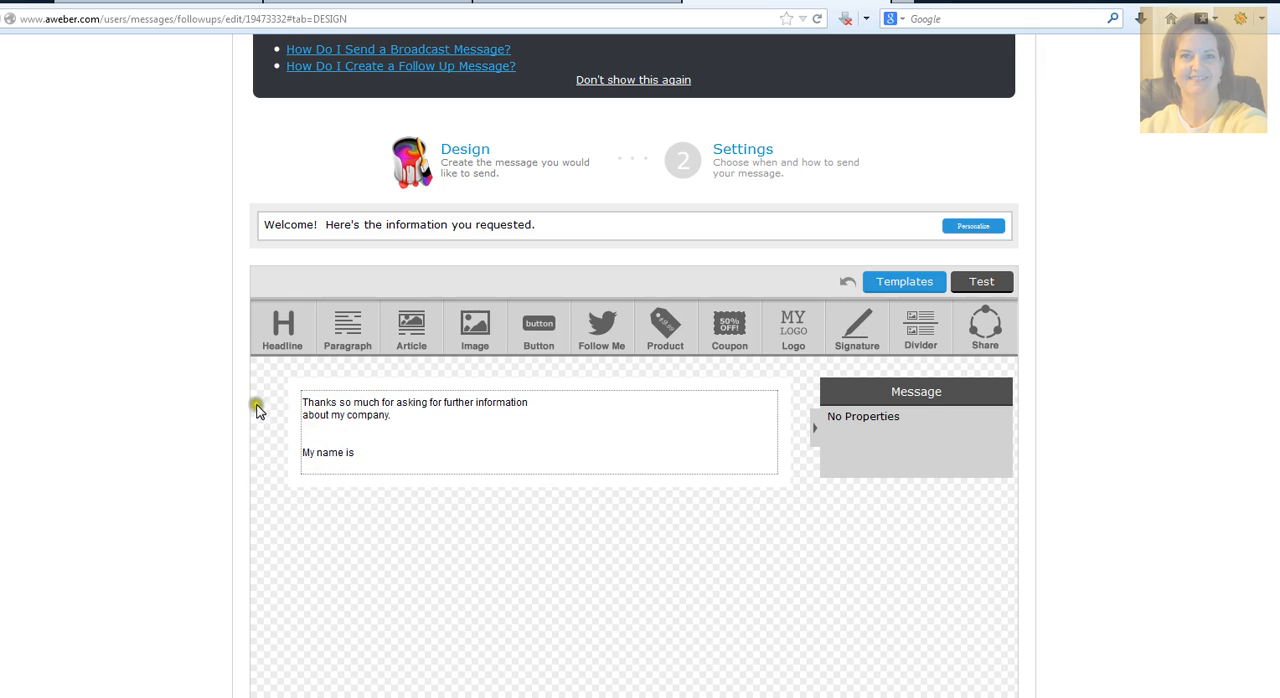
{"action": "scroll", "coordinate": [191, 403], "scroll_direction": "down", "scroll_amount": 3}
{"action": "scroll", "coordinate": [194, 400], "scroll_direction": "up", "scroll_amount": 6}
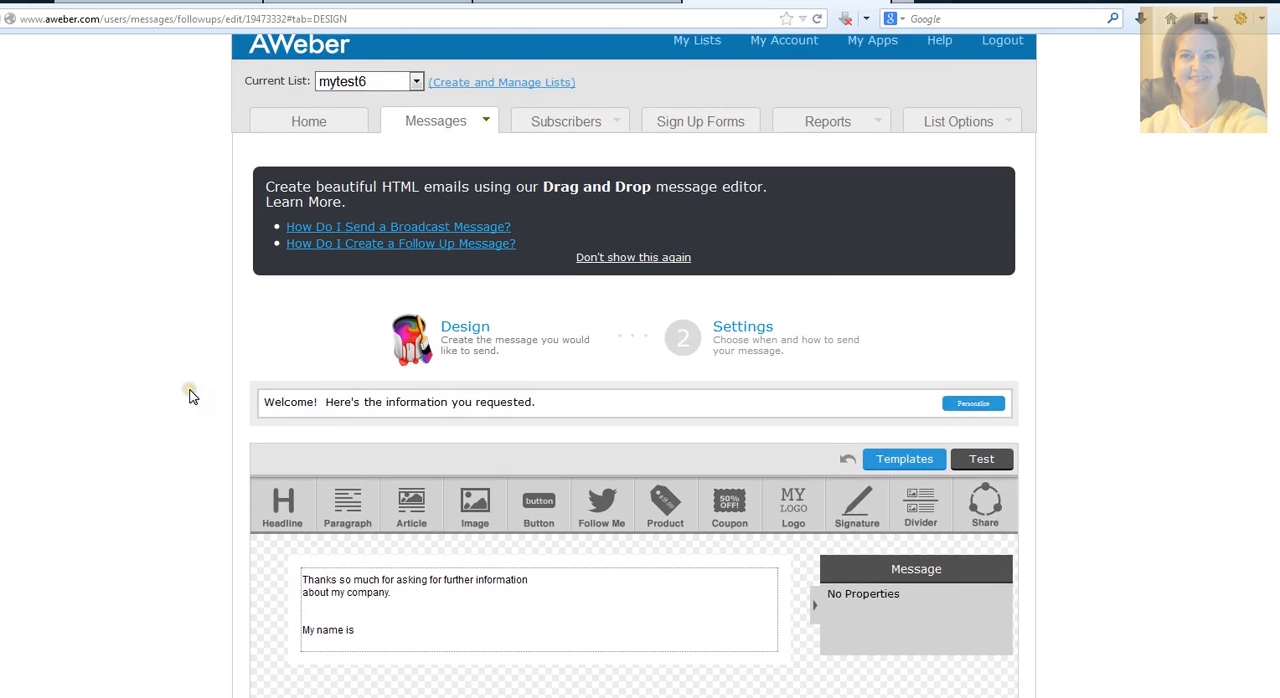
{"action": "scroll", "coordinate": [194, 391], "scroll_direction": "down", "scroll_amount": 2}
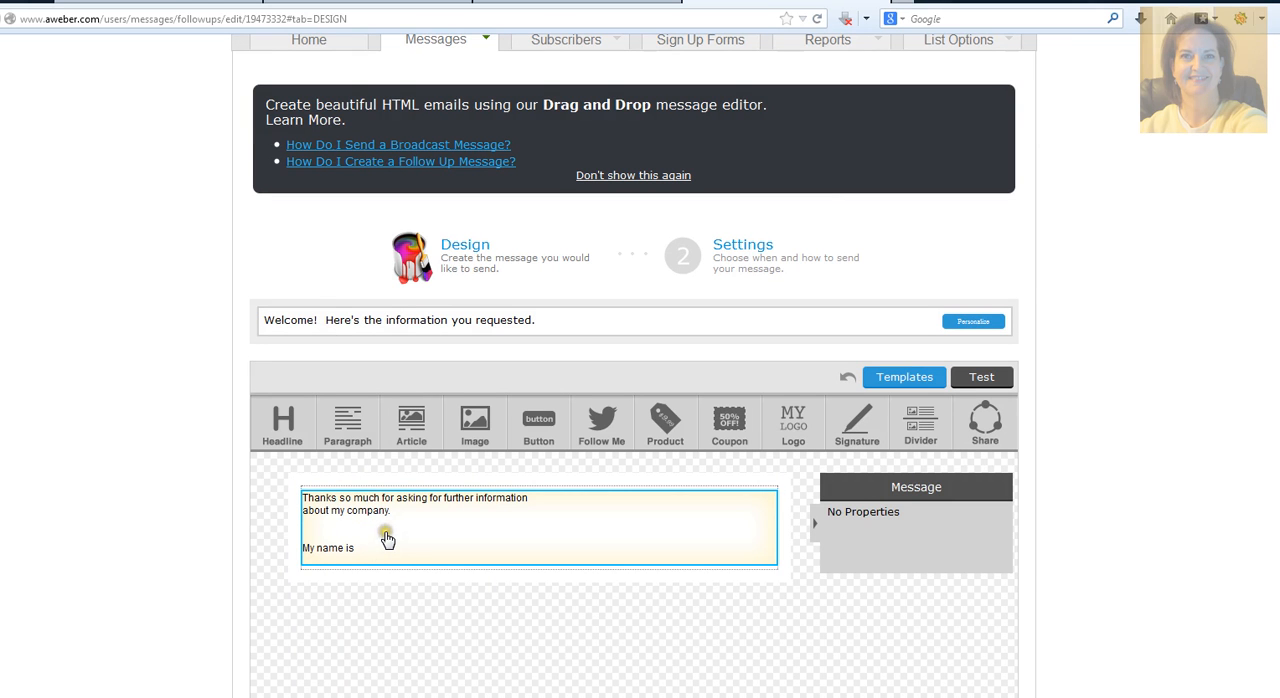
{"action": "scroll", "coordinate": [226, 450], "scroll_direction": "up", "scroll_amount": 1}
{"action": "scroll", "coordinate": [226, 450], "scroll_direction": "up", "scroll_amount": 1}
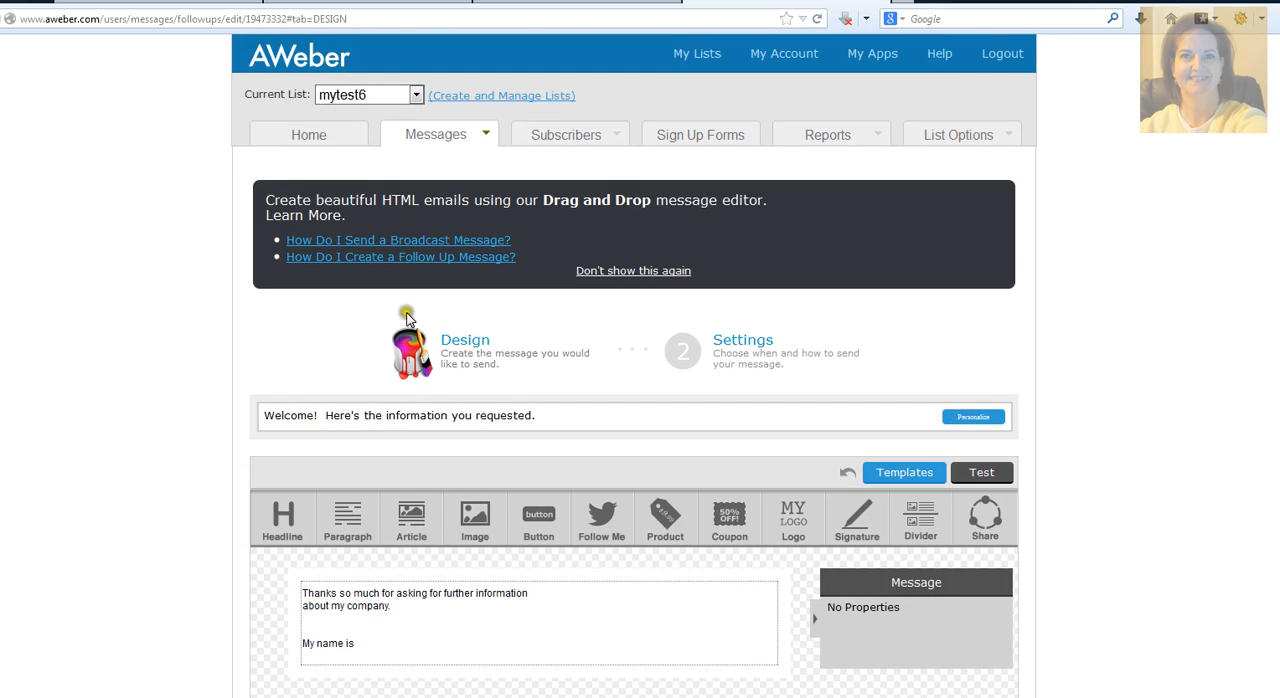
{"action": "mouse_move", "coordinate": [443, 129]}
{"action": "left_click", "coordinate": [437, 168]}
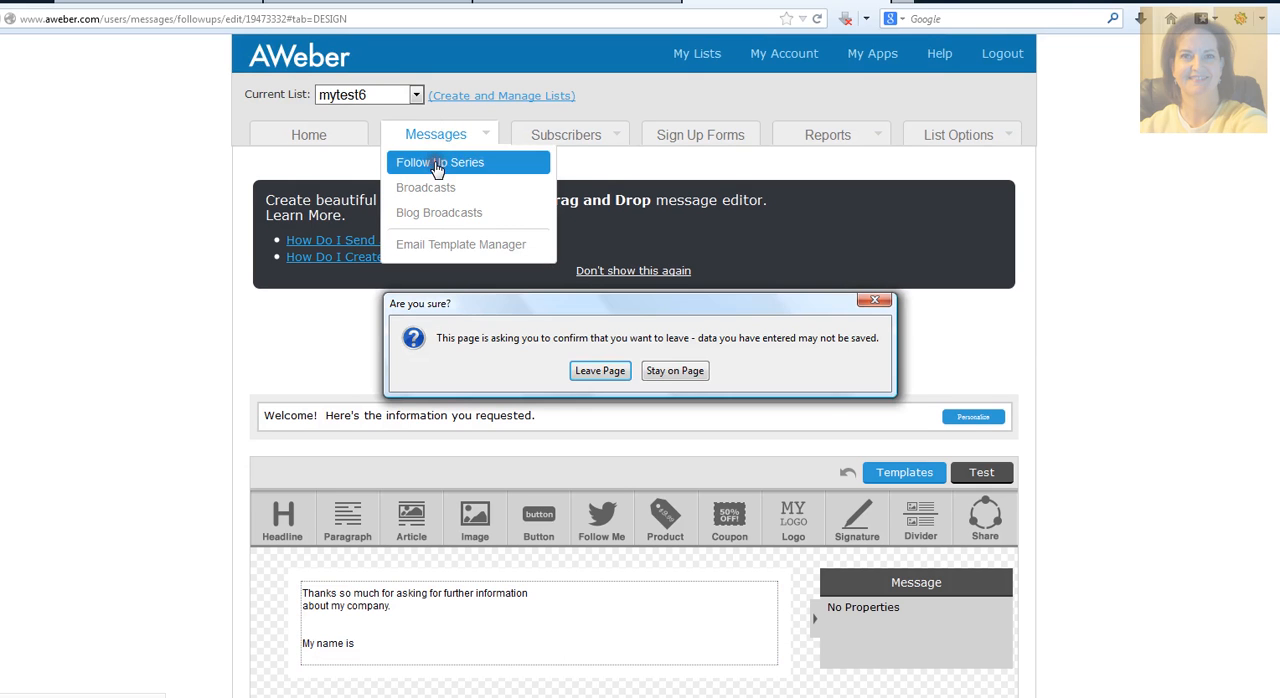
{"action": "left_click", "coordinate": [590, 371]}
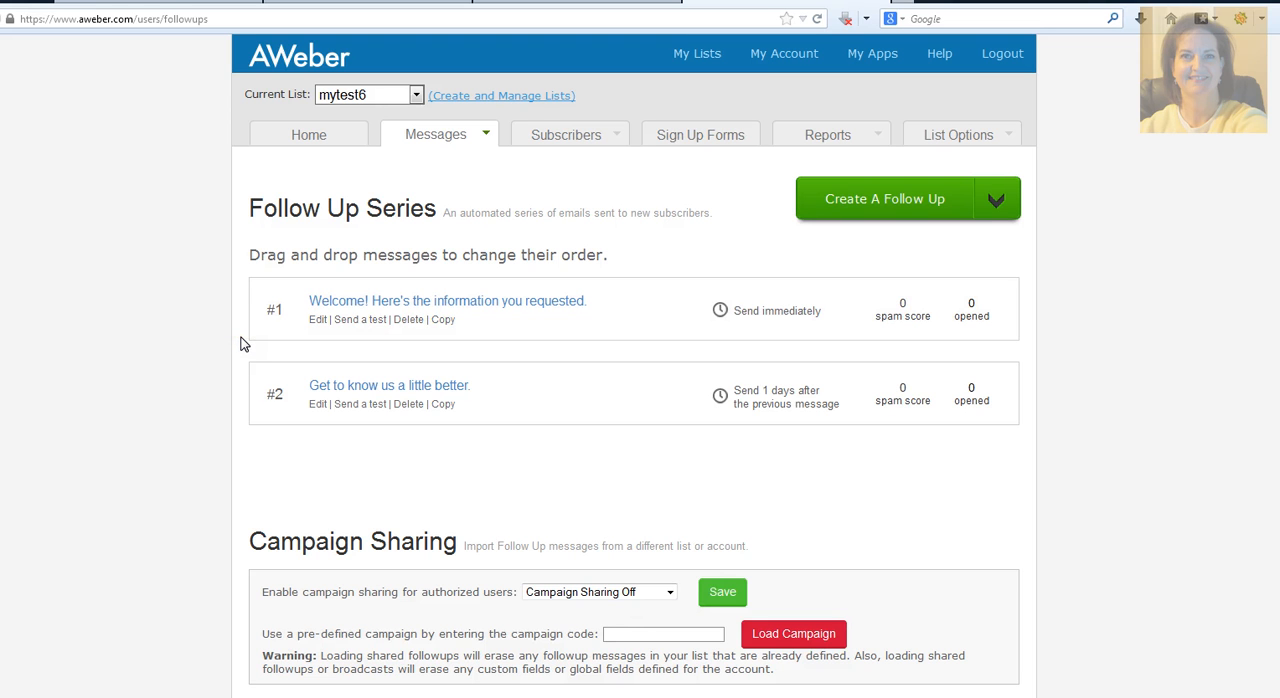
{"action": "scroll", "coordinate": [240, 344], "scroll_direction": "down", "scroll_amount": 2}
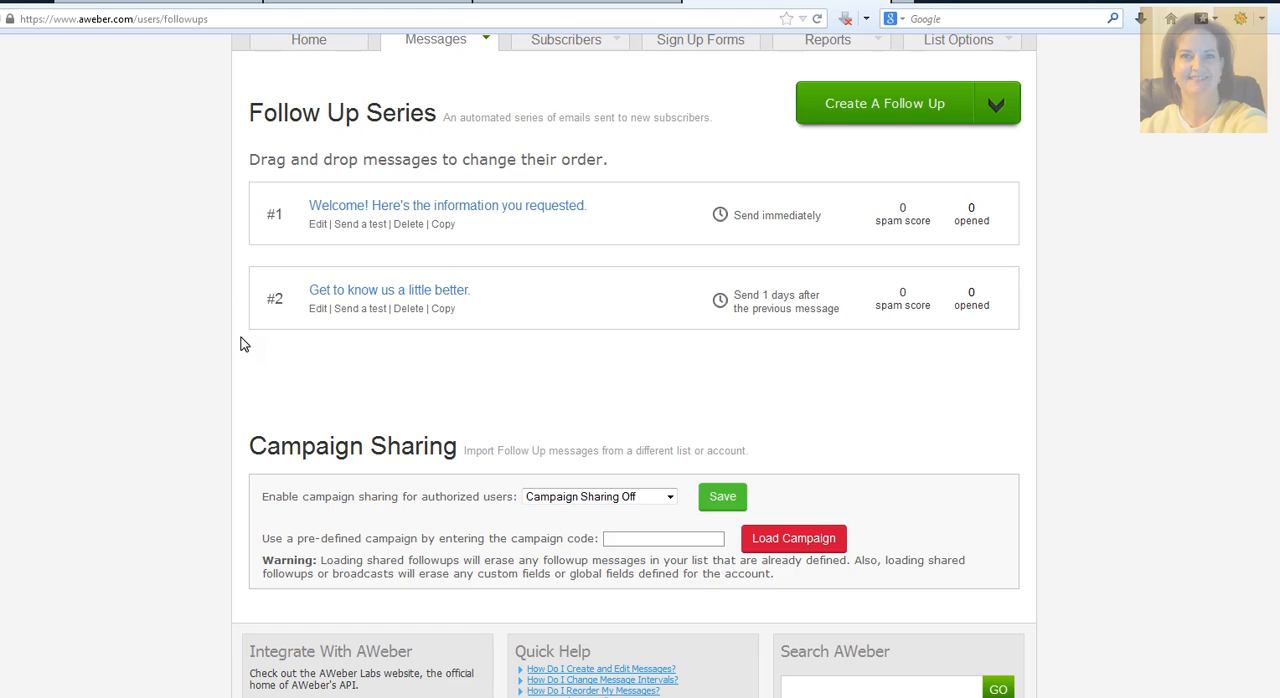
{"action": "scroll", "coordinate": [240, 344], "scroll_direction": "up", "scroll_amount": 2}
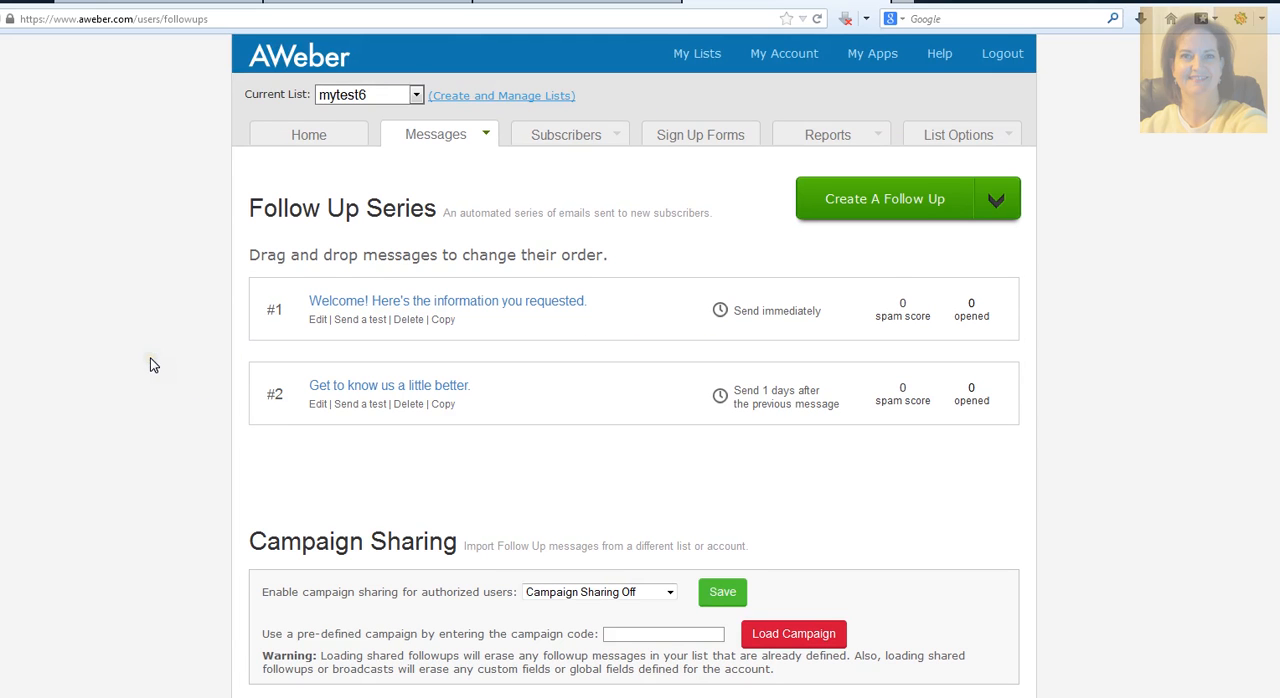
{"action": "scroll", "coordinate": [150, 365], "scroll_direction": "down", "scroll_amount": 4}
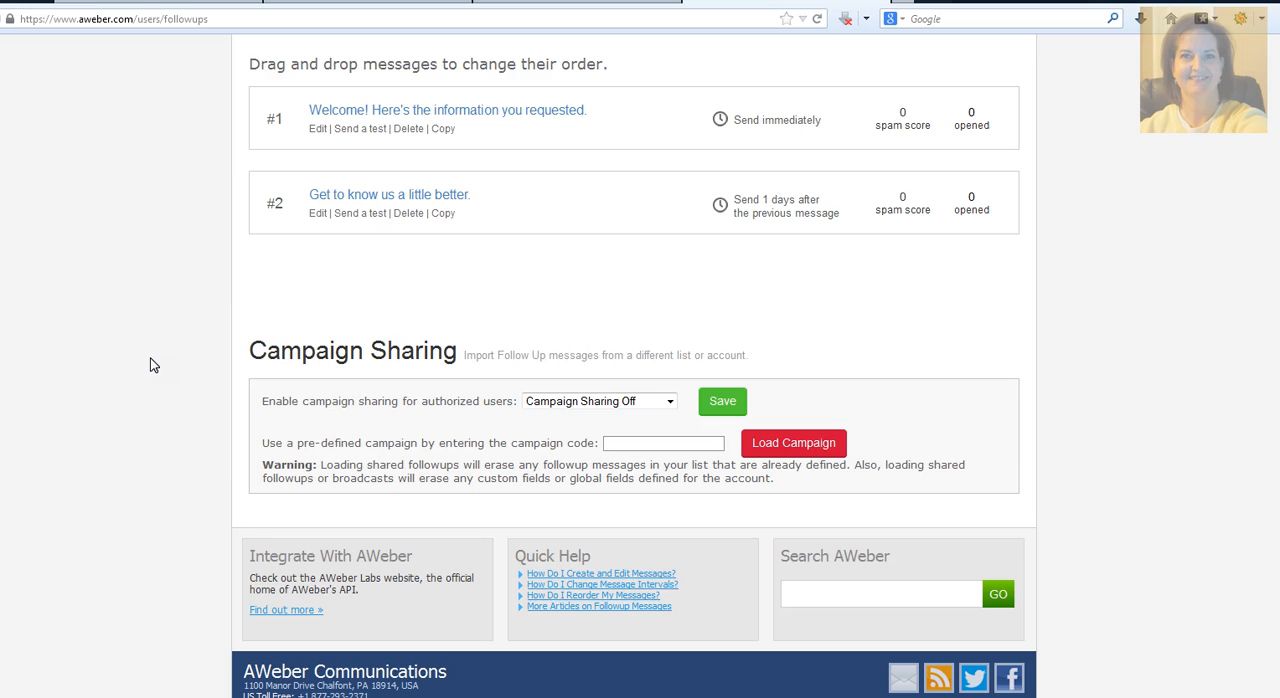
{"action": "scroll", "coordinate": [166, 392], "scroll_direction": "up", "scroll_amount": 3}
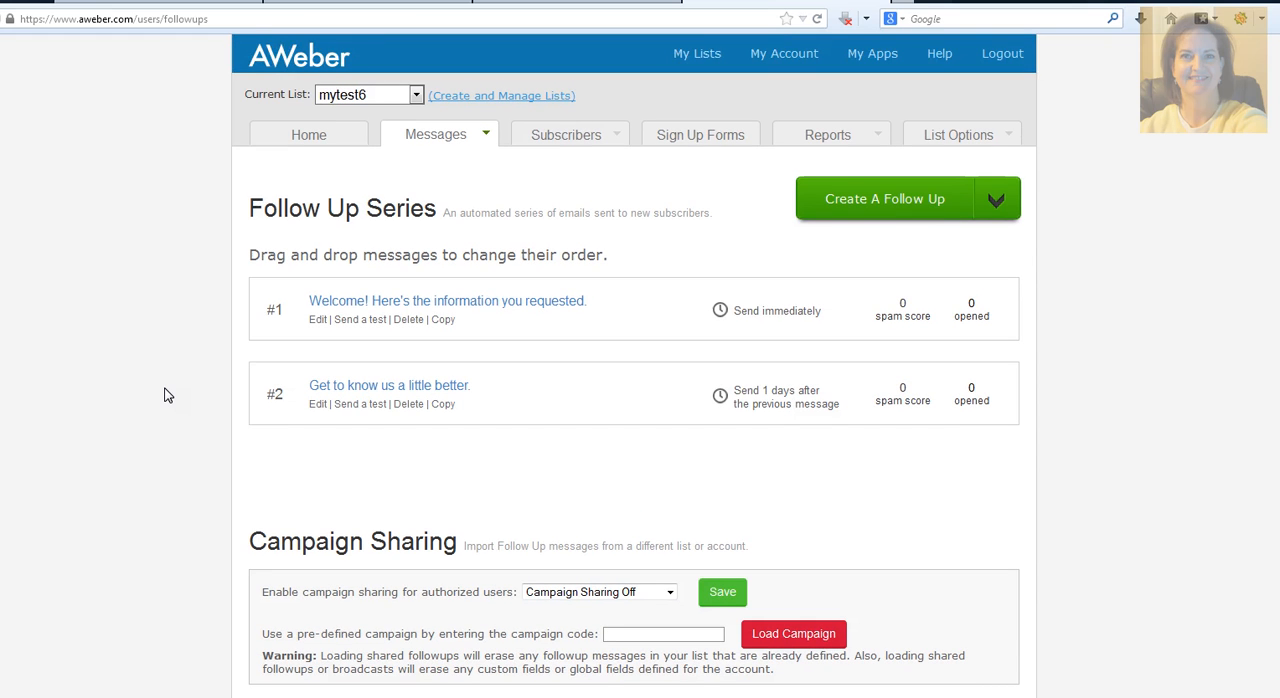